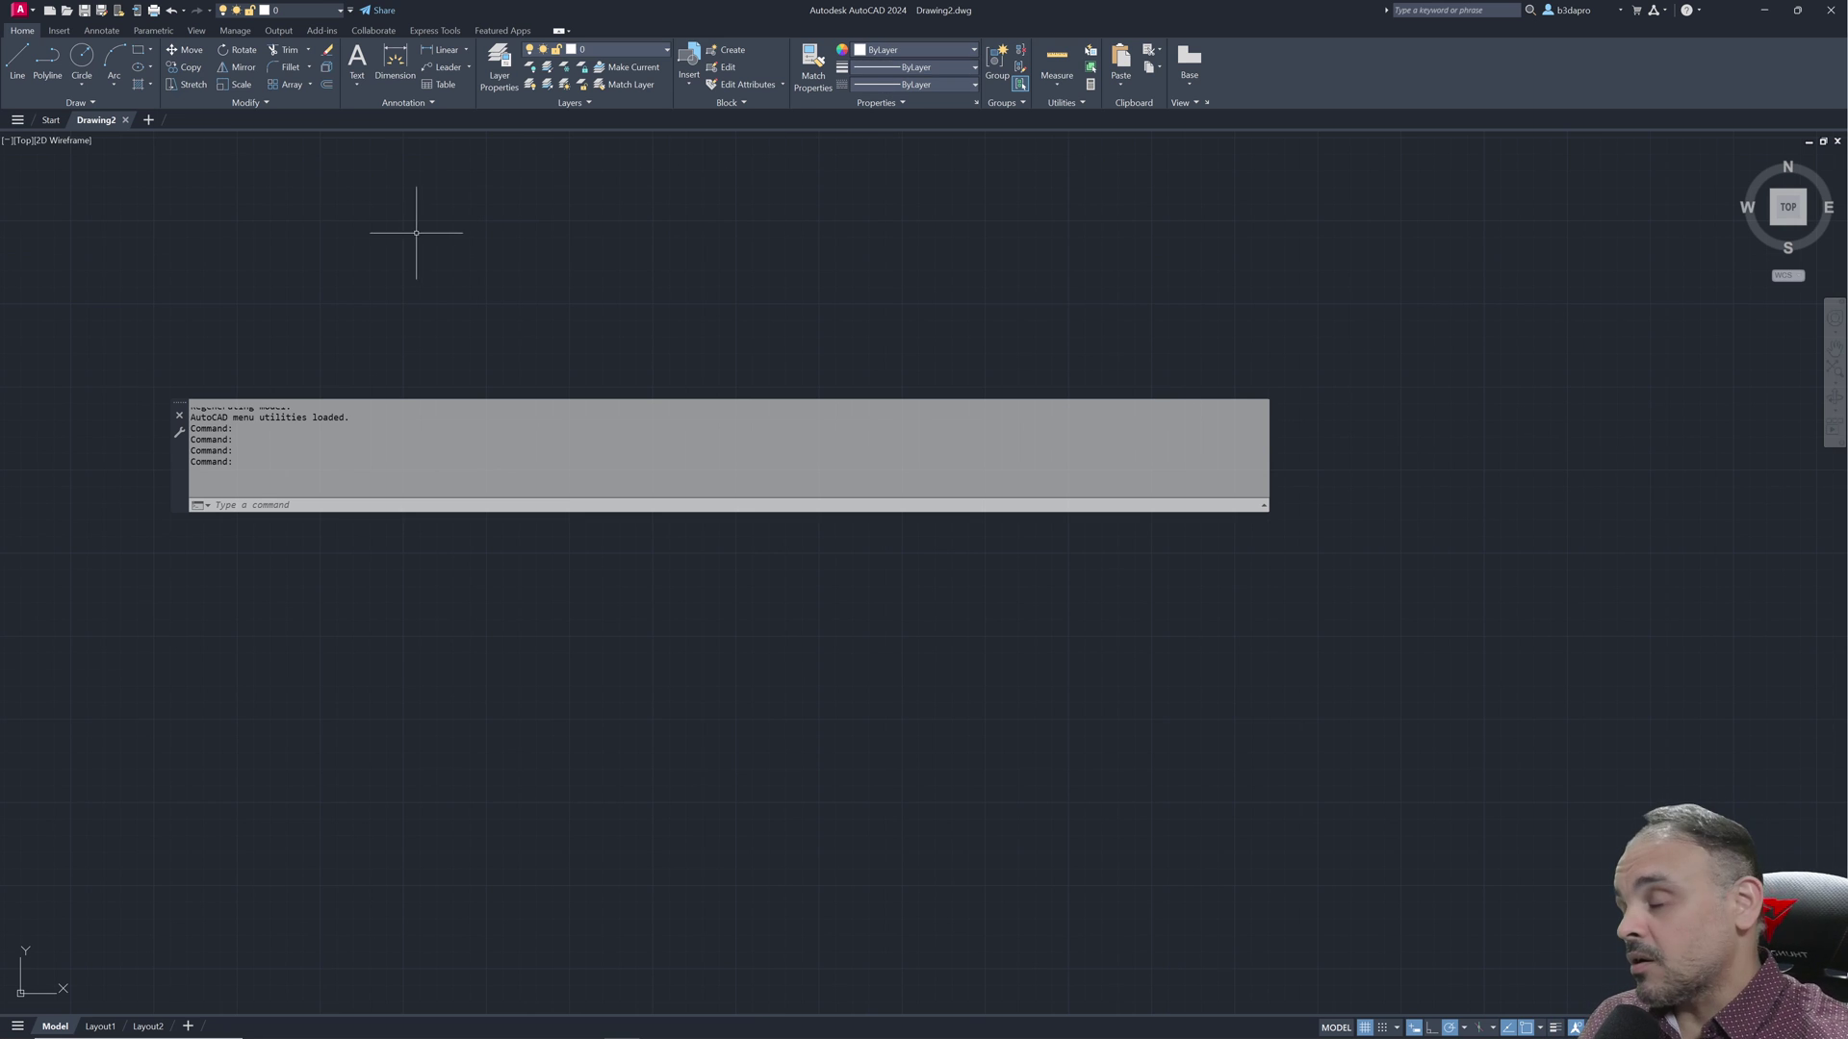
# - Start a line in AutoCAD and draw its first segment 1 unit at 90 degrees
pyautogui.click(19, 63)
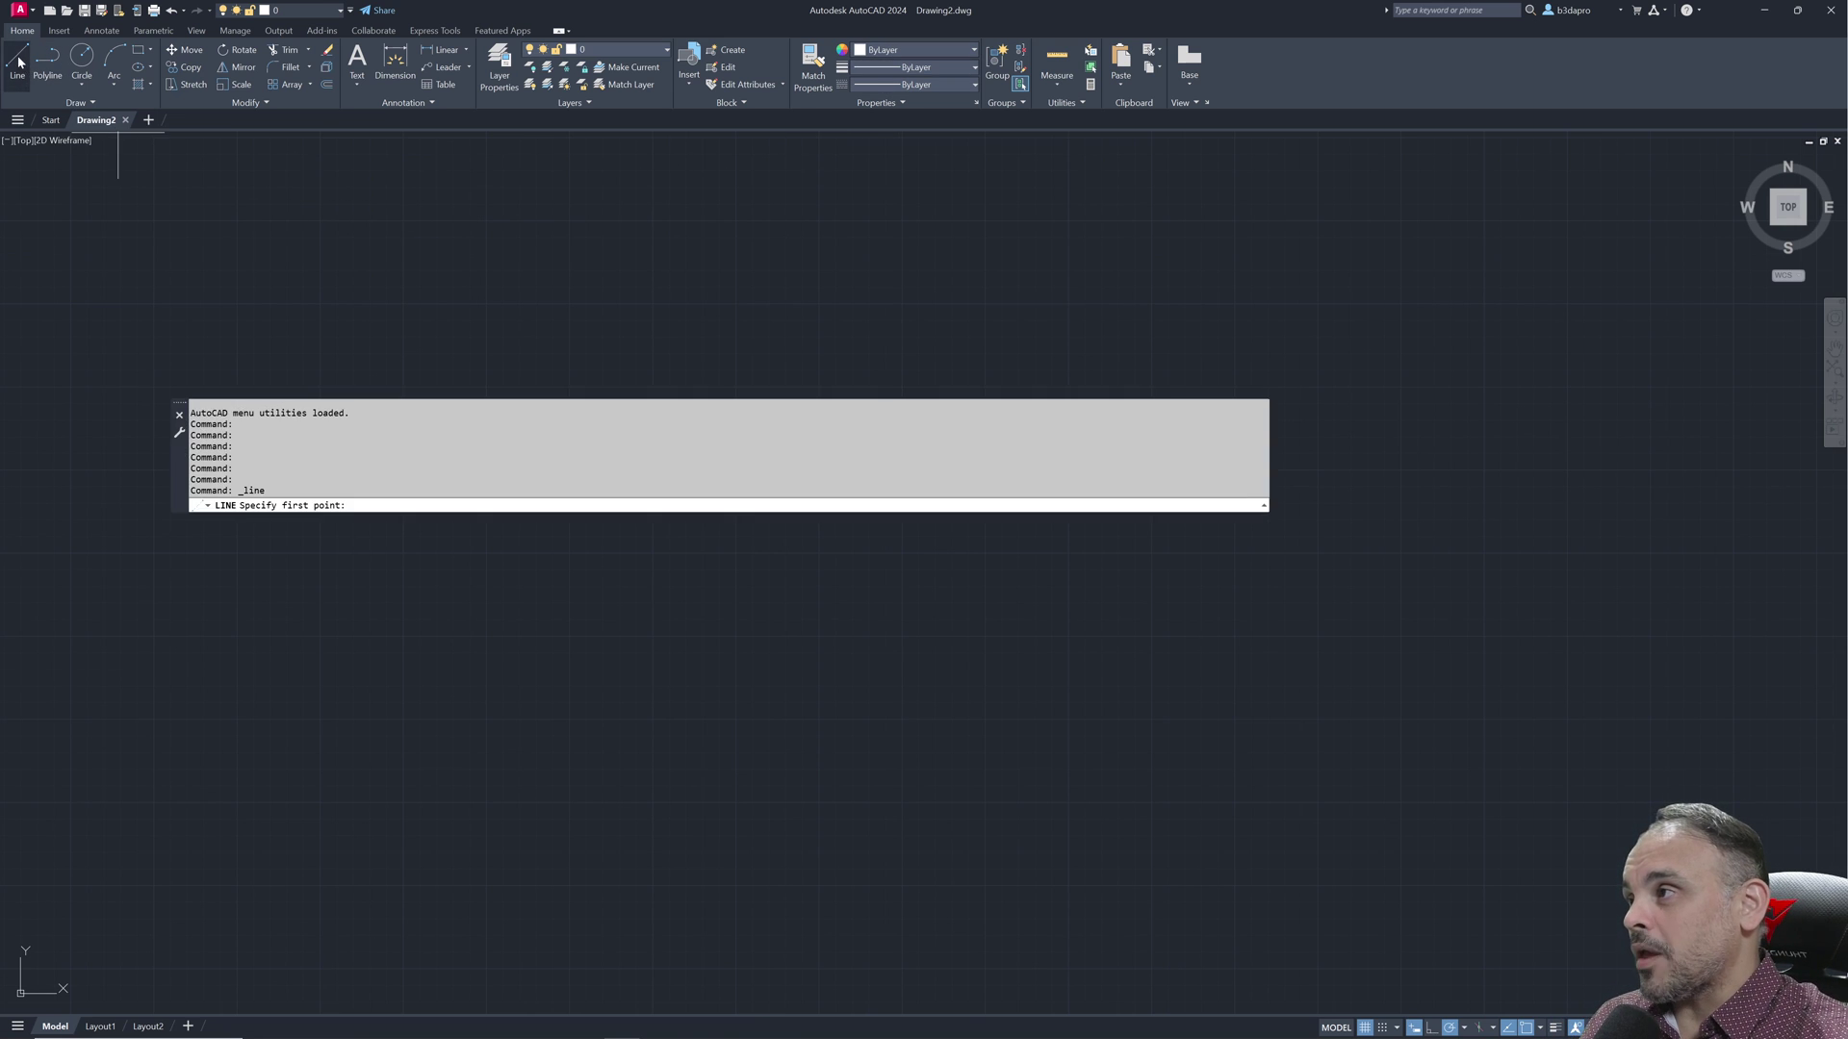
pyautogui.click(486, 304)
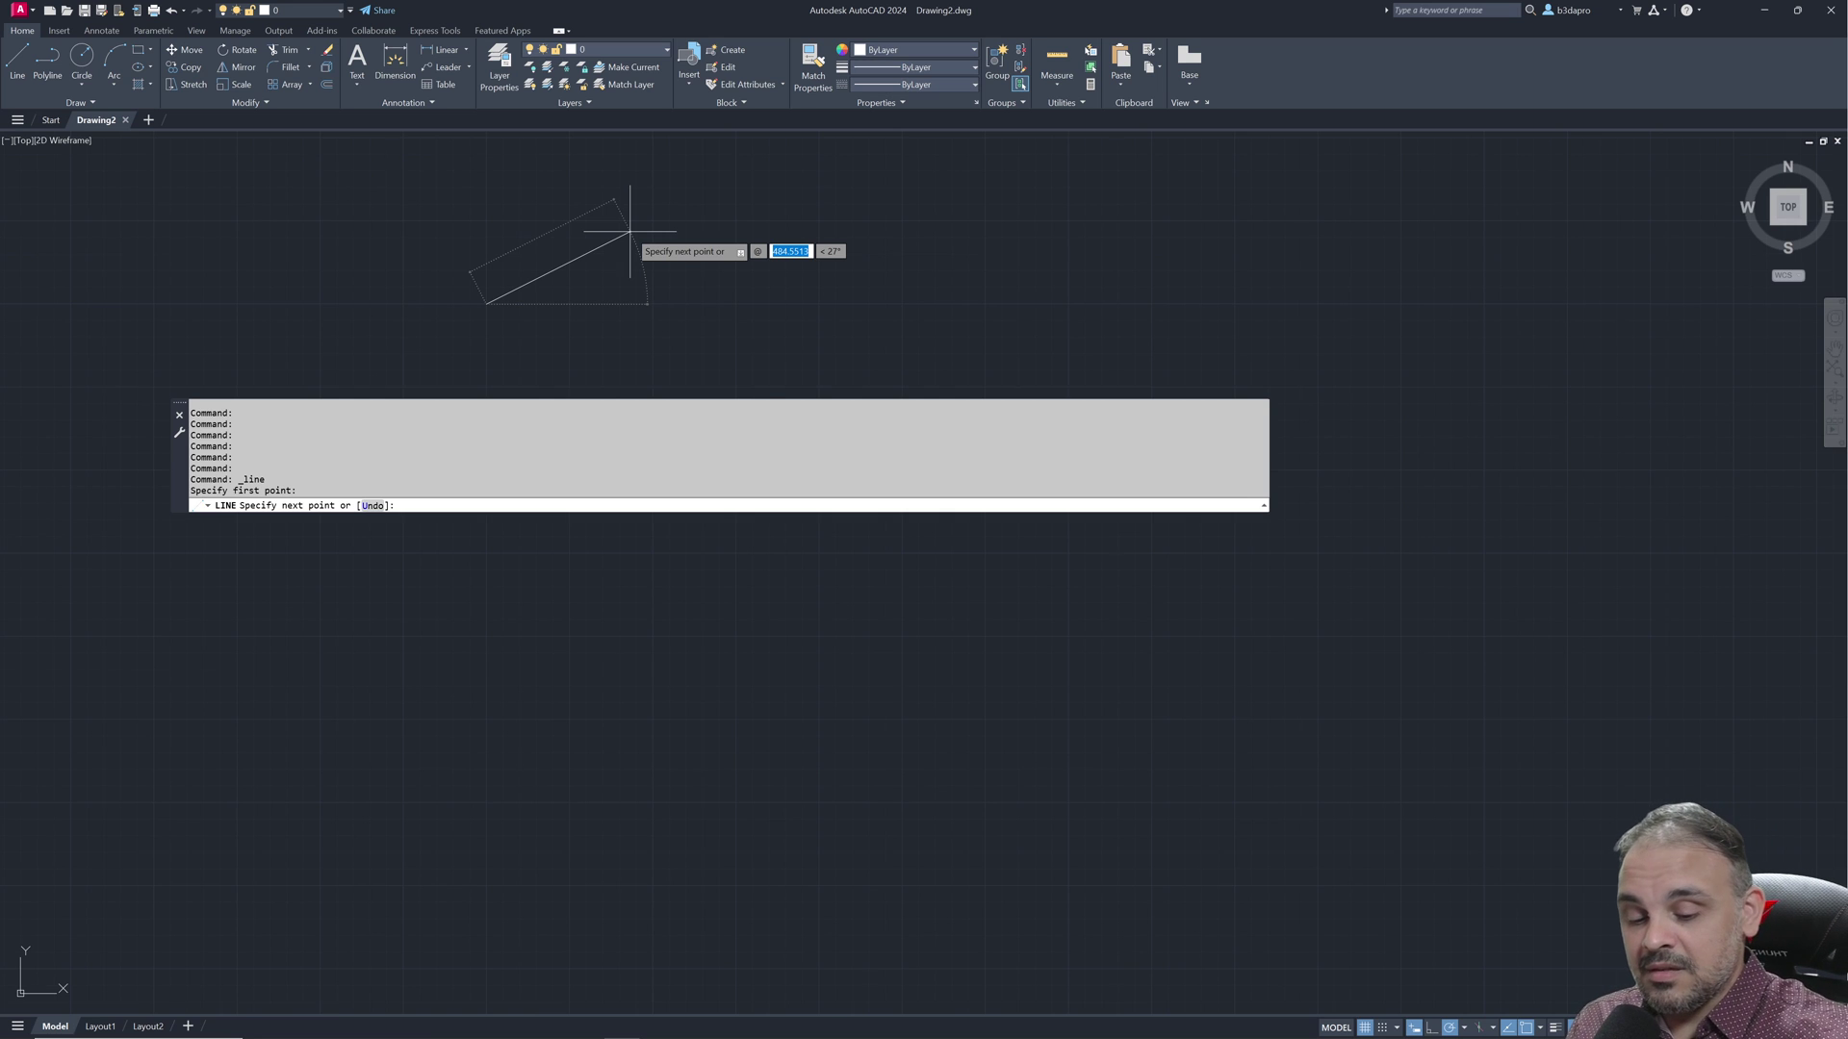
pyautogui.write('1')
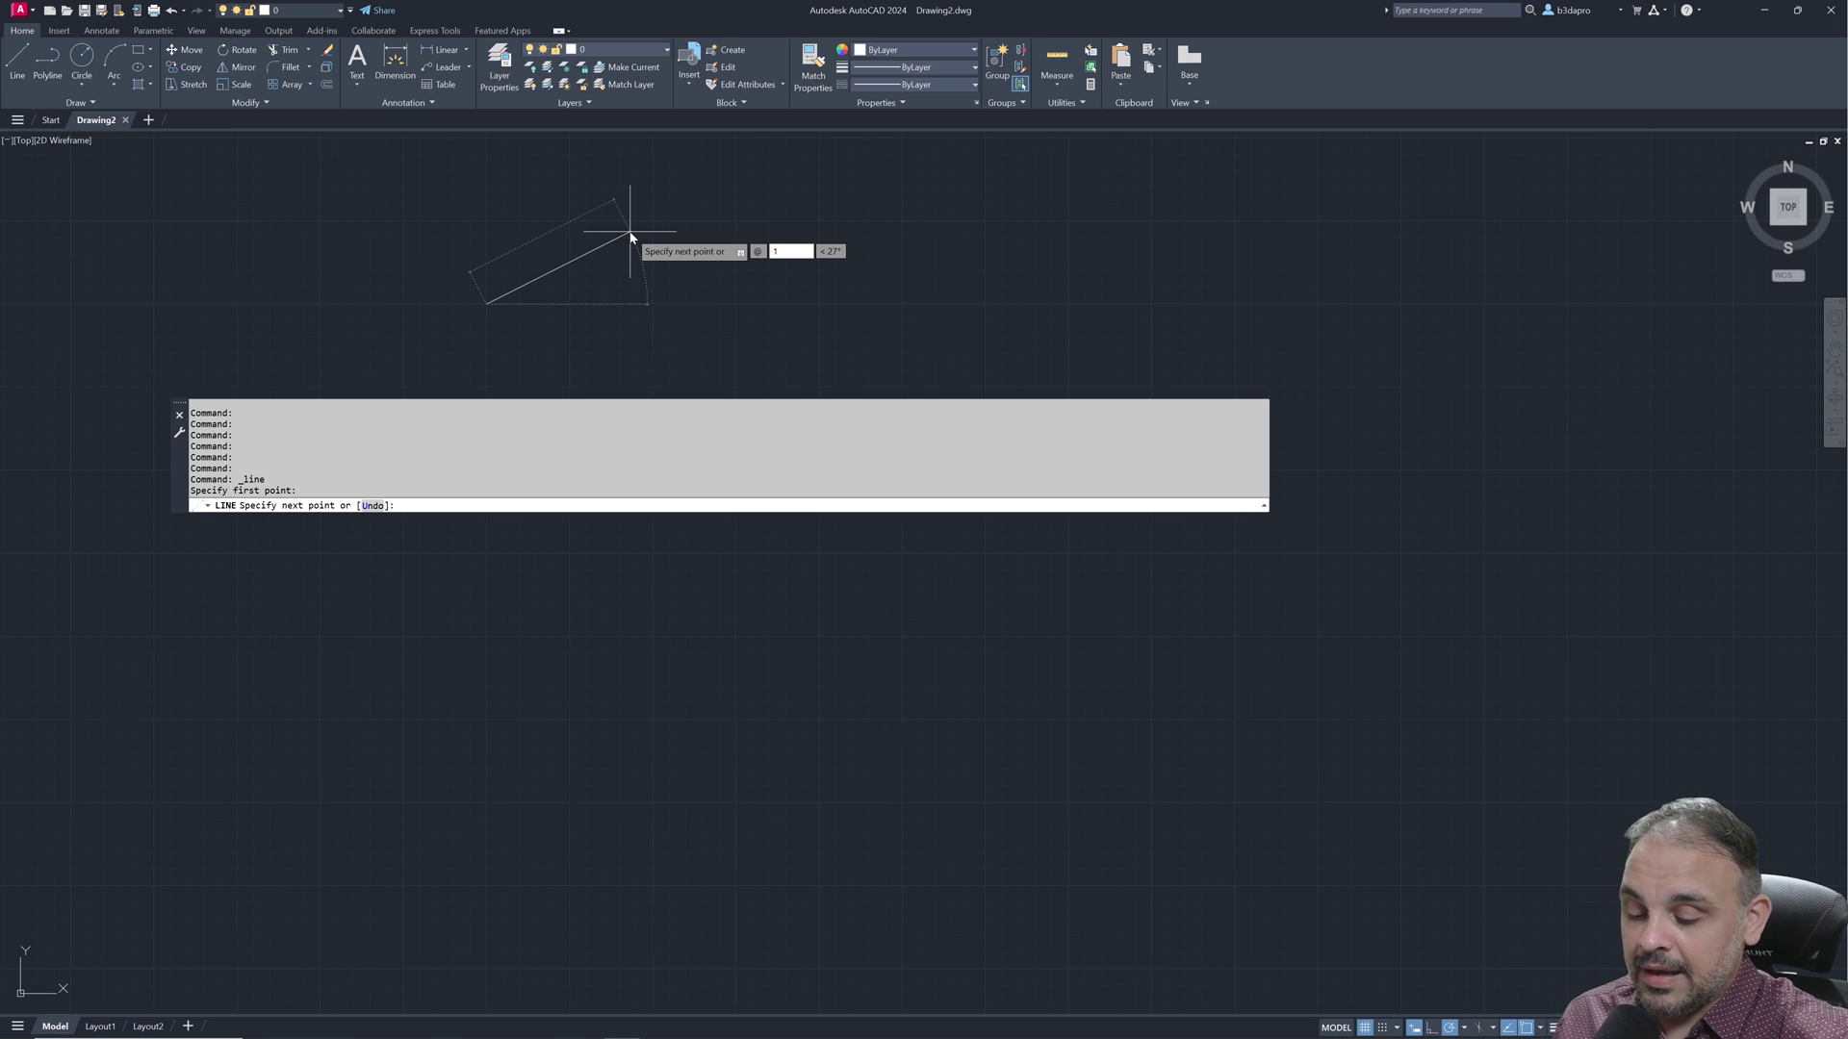
pyautogui.press('Tab')
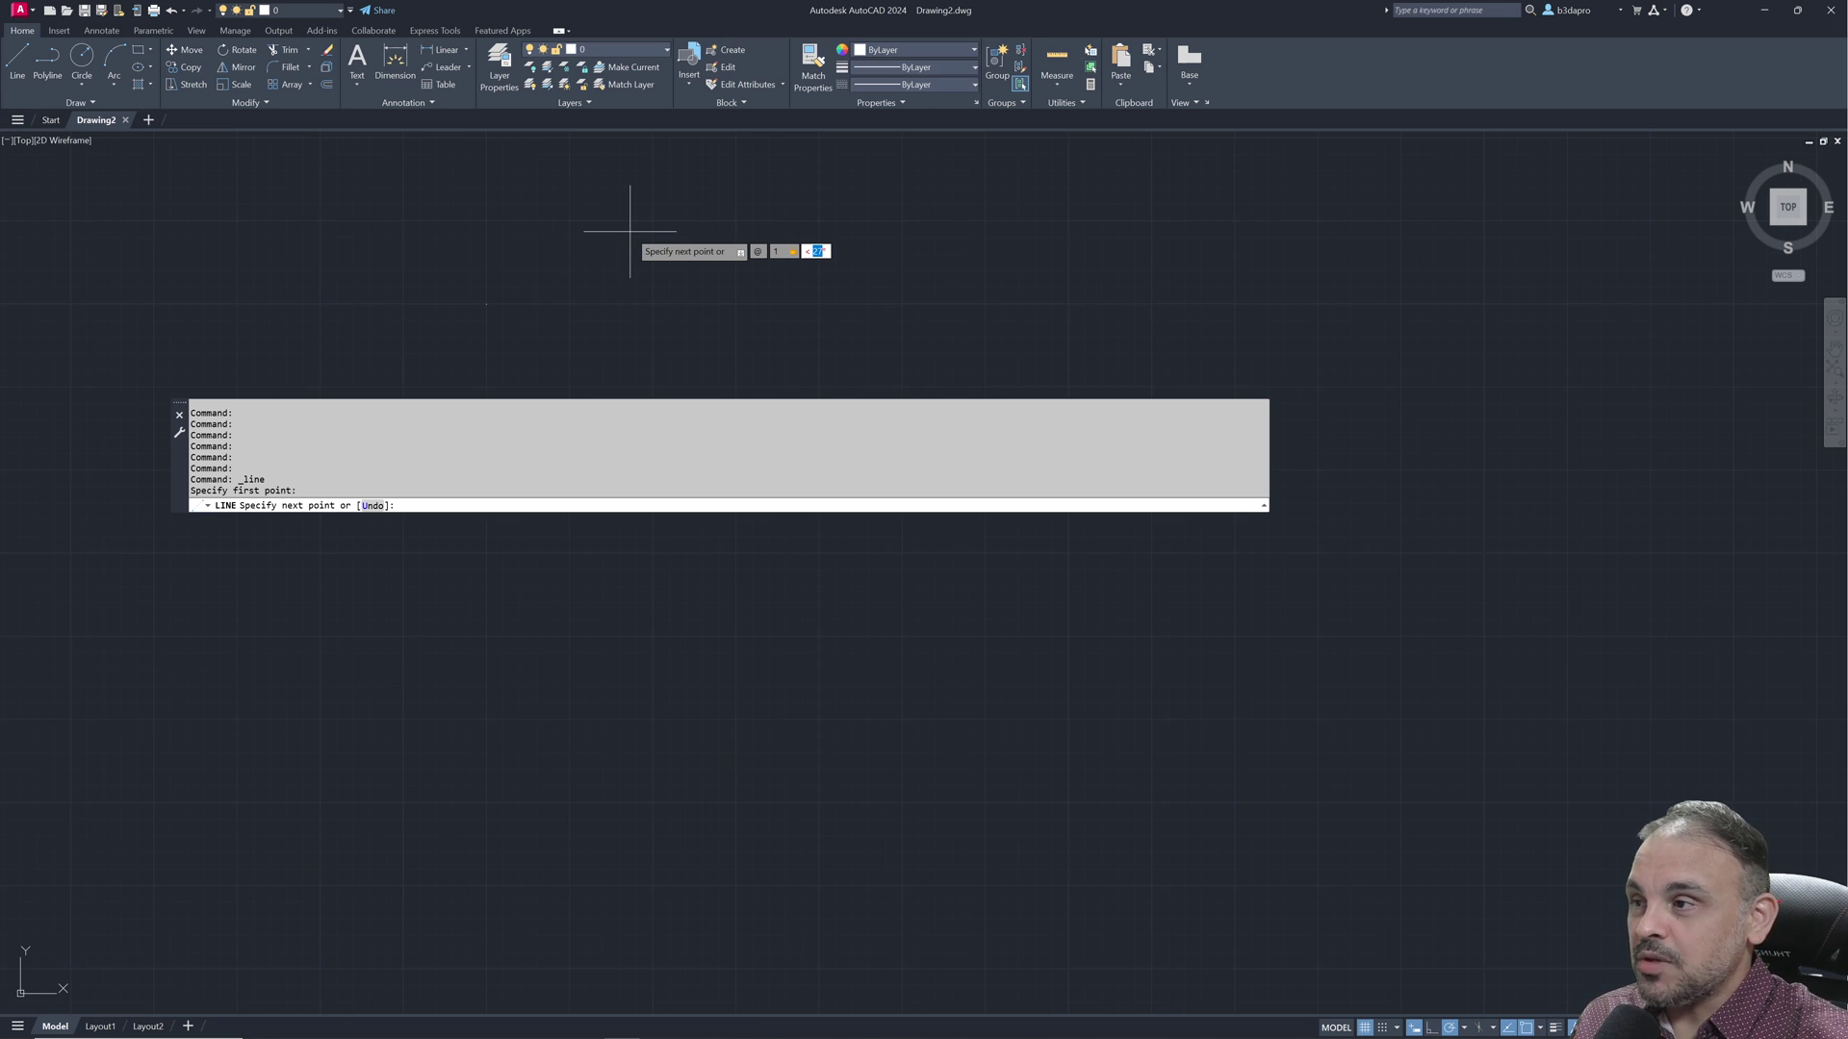
pyautogui.write('9')
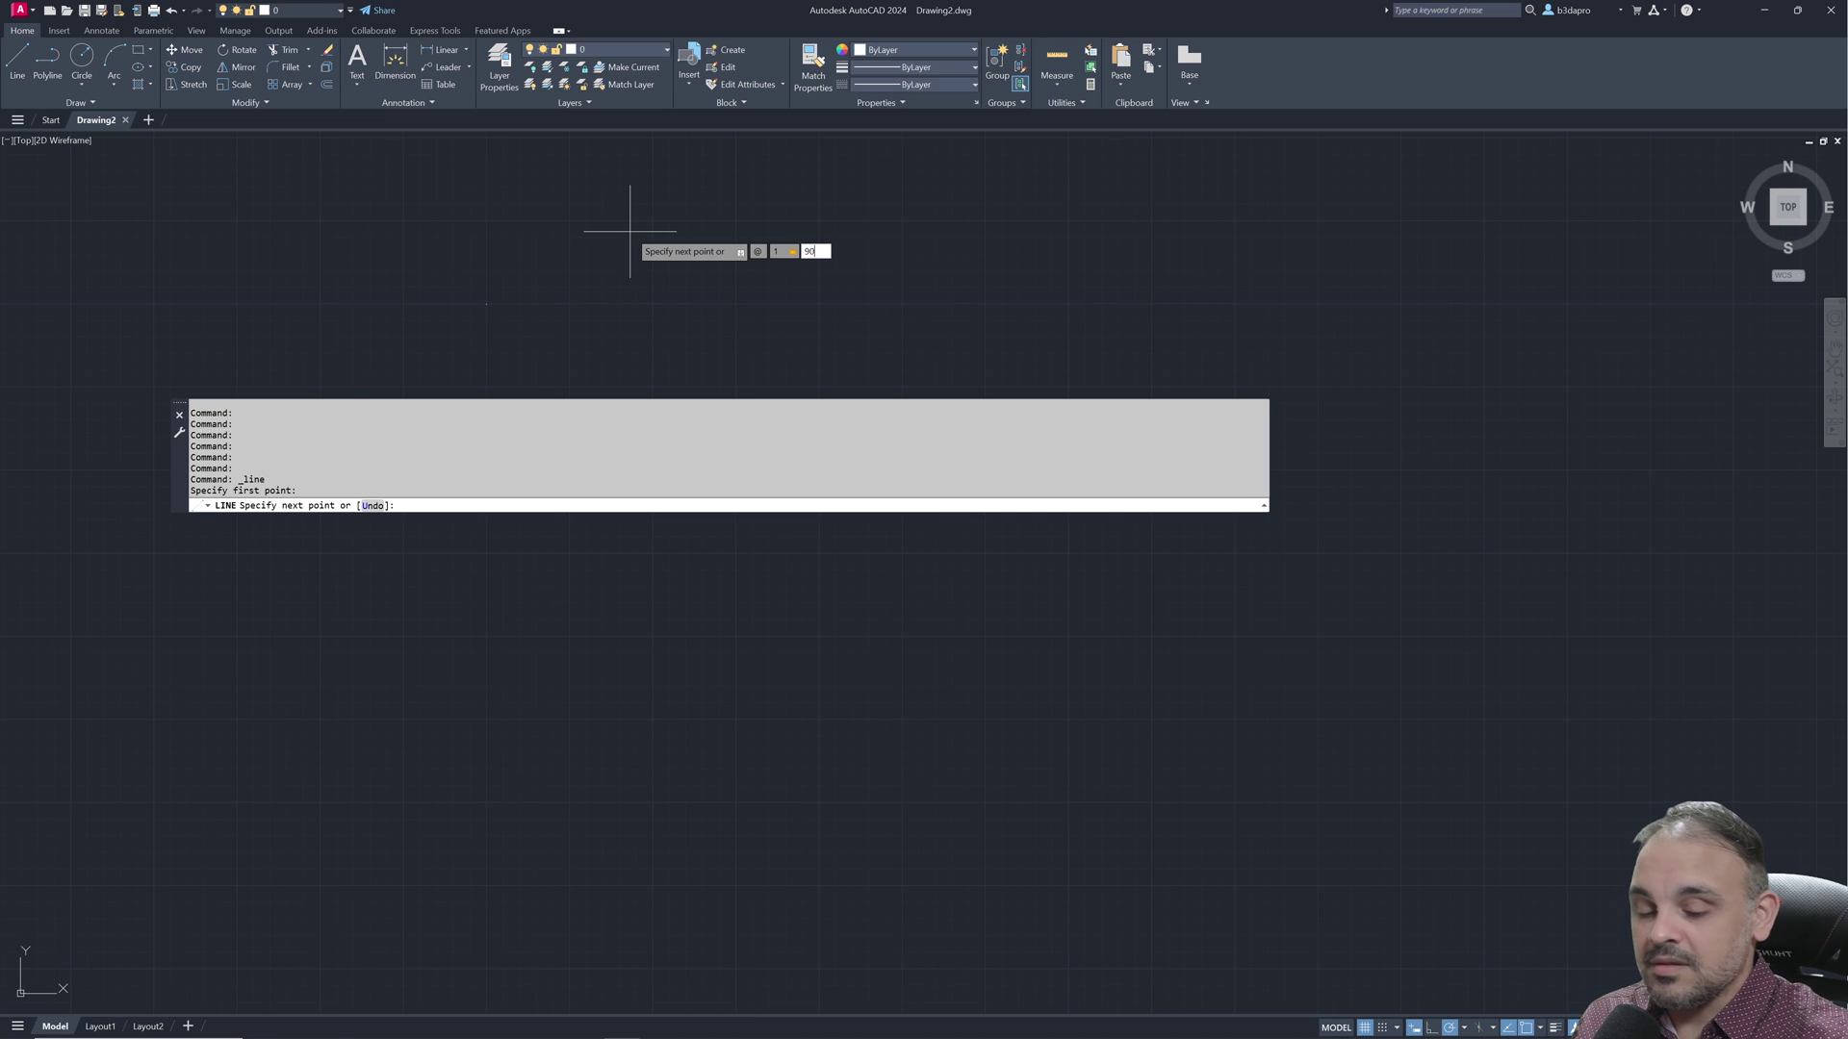
pyautogui.write('0')
pyautogui.press('Return')
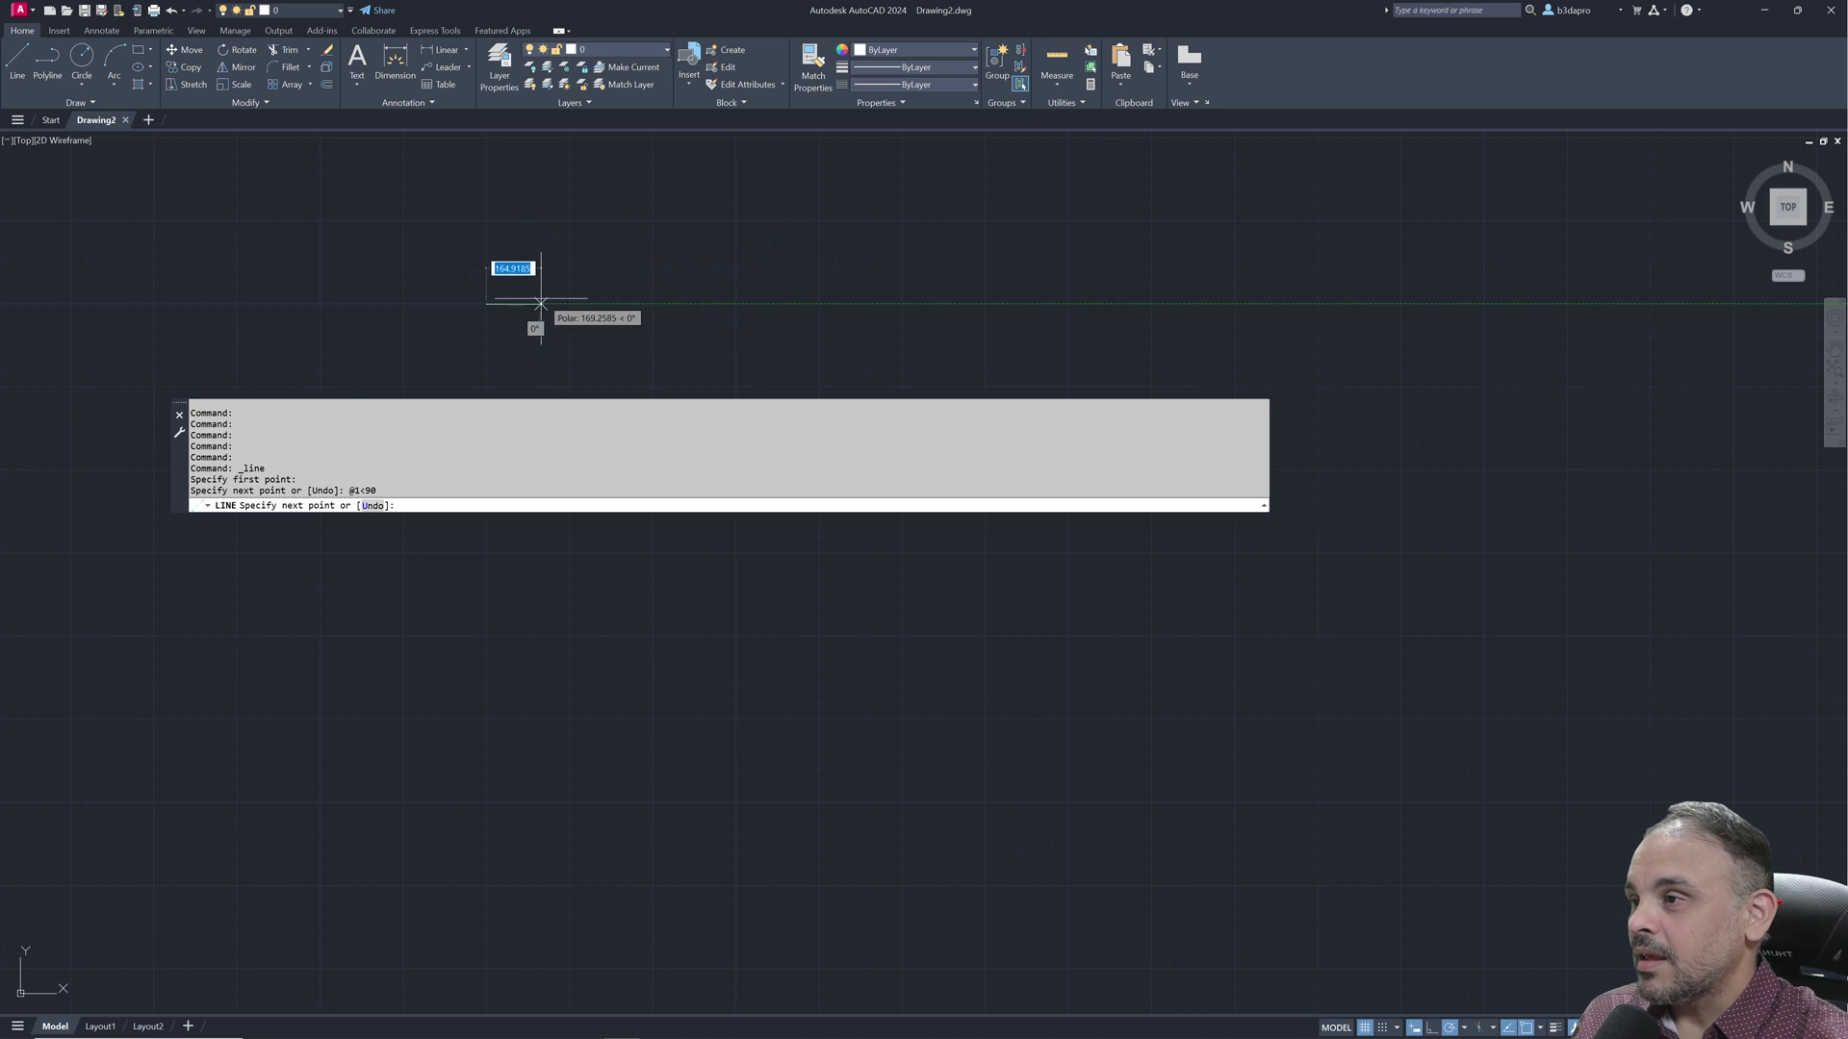
# - Add a 1.5-unit segment at 45 degrees, then end the line
pyautogui.moveTo(383, 296)
pyautogui.mouseDown(button='middle')
pyautogui.moveTo(1033, 262)
pyautogui.moveTo(746, 325)
pyautogui.moveTo(924, 247)
pyautogui.moveTo(1221, 264)
pyautogui.moveTo(730, 311)
pyautogui.mouseUp(button='middle')
pyautogui.scroll(1, 924, 247)
pyautogui.scroll(-5, 730, 311)
pyautogui.scroll(2, 730, 310)
pyautogui.moveTo(558, 359)
pyautogui.mouseDown(button='middle')
pyautogui.moveTo(768, 256)
pyautogui.moveTo(852, 239)
pyautogui.mouseUp(button='middle')
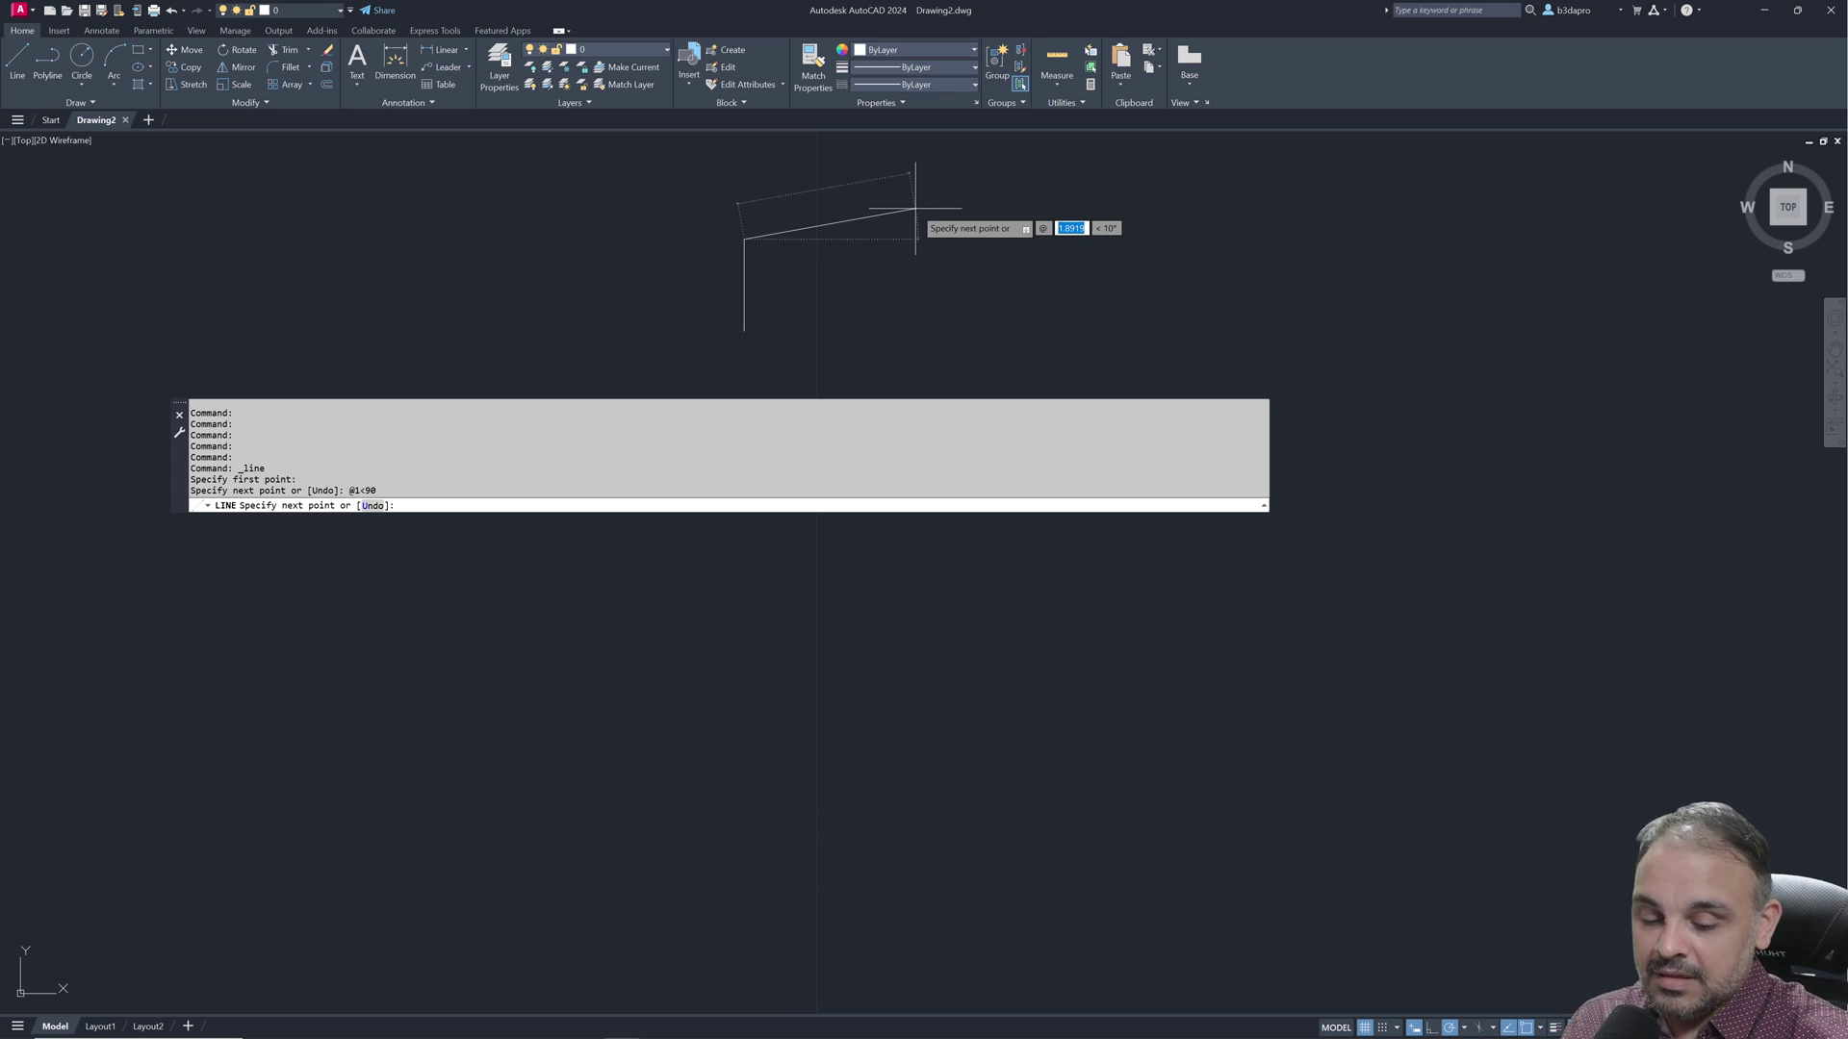
pyautogui.write('1.5')
pyautogui.press('Tab')
pyautogui.write('45')
pyautogui.press('Return')
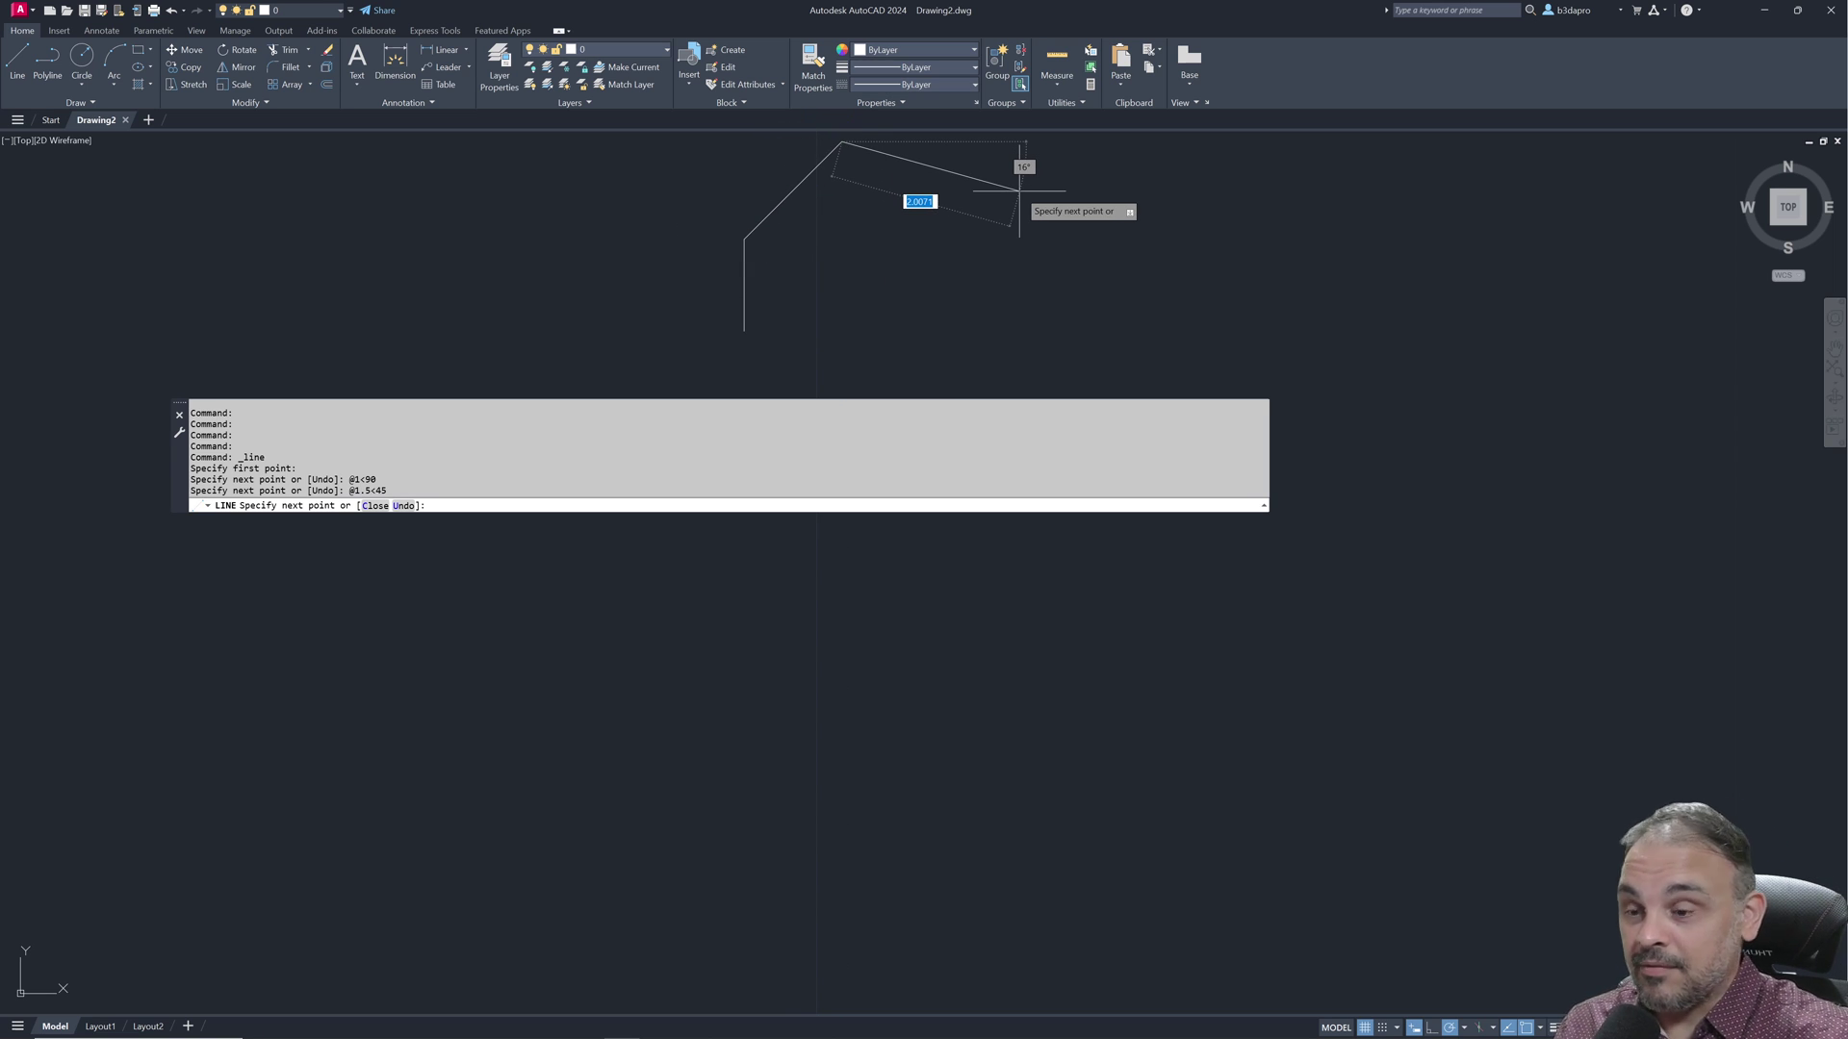
pyautogui.press('Escape')
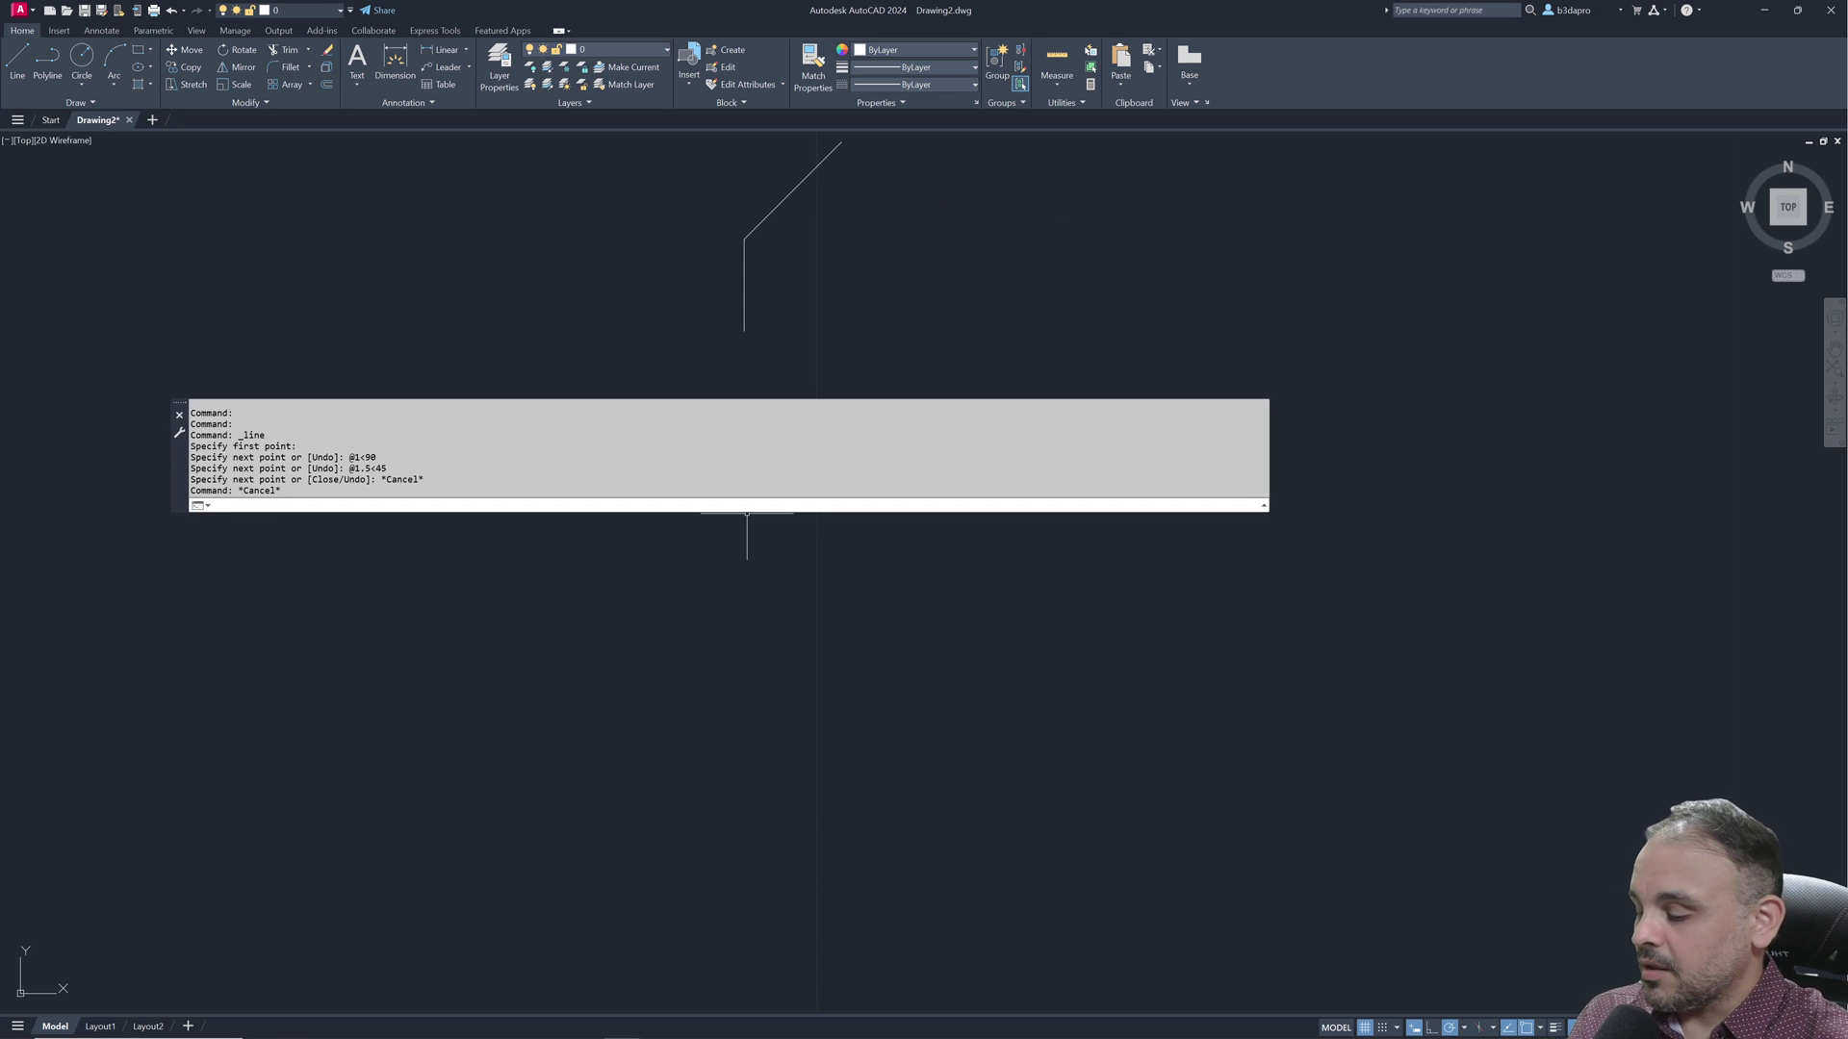
pyautogui.write('@1')
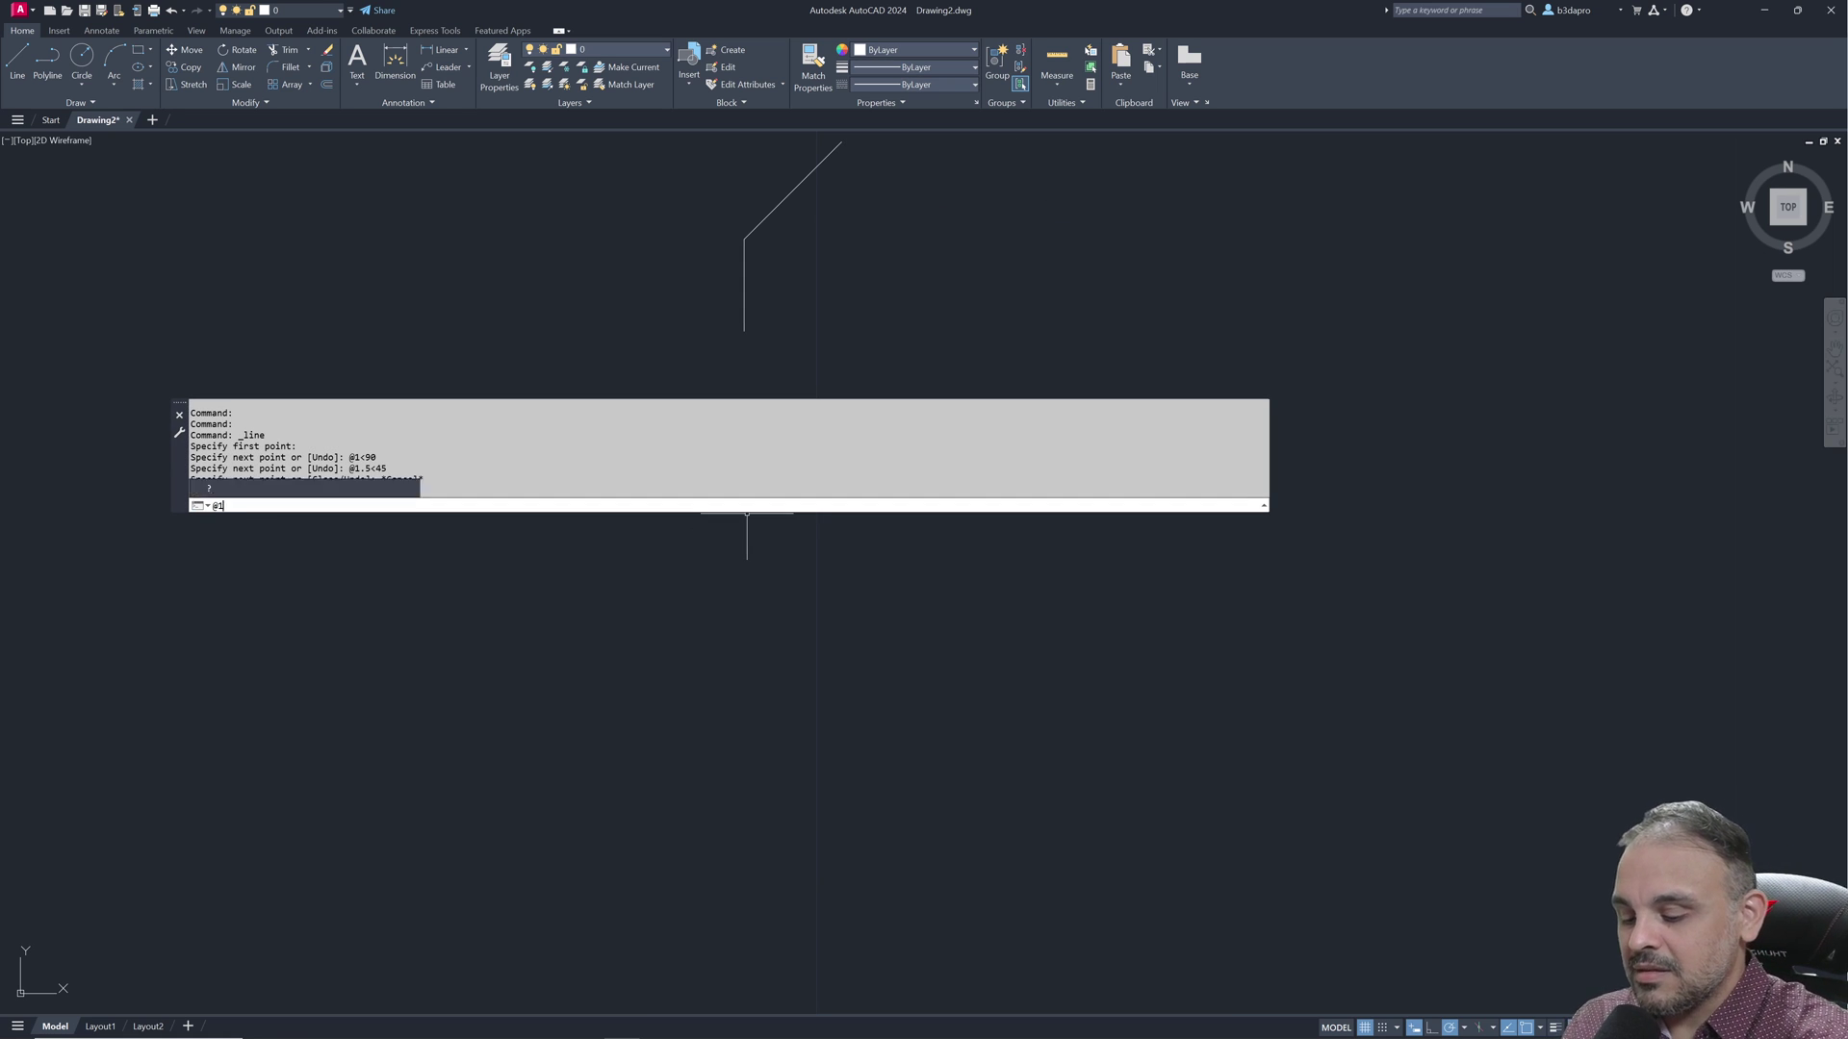
pyautogui.write('<90')
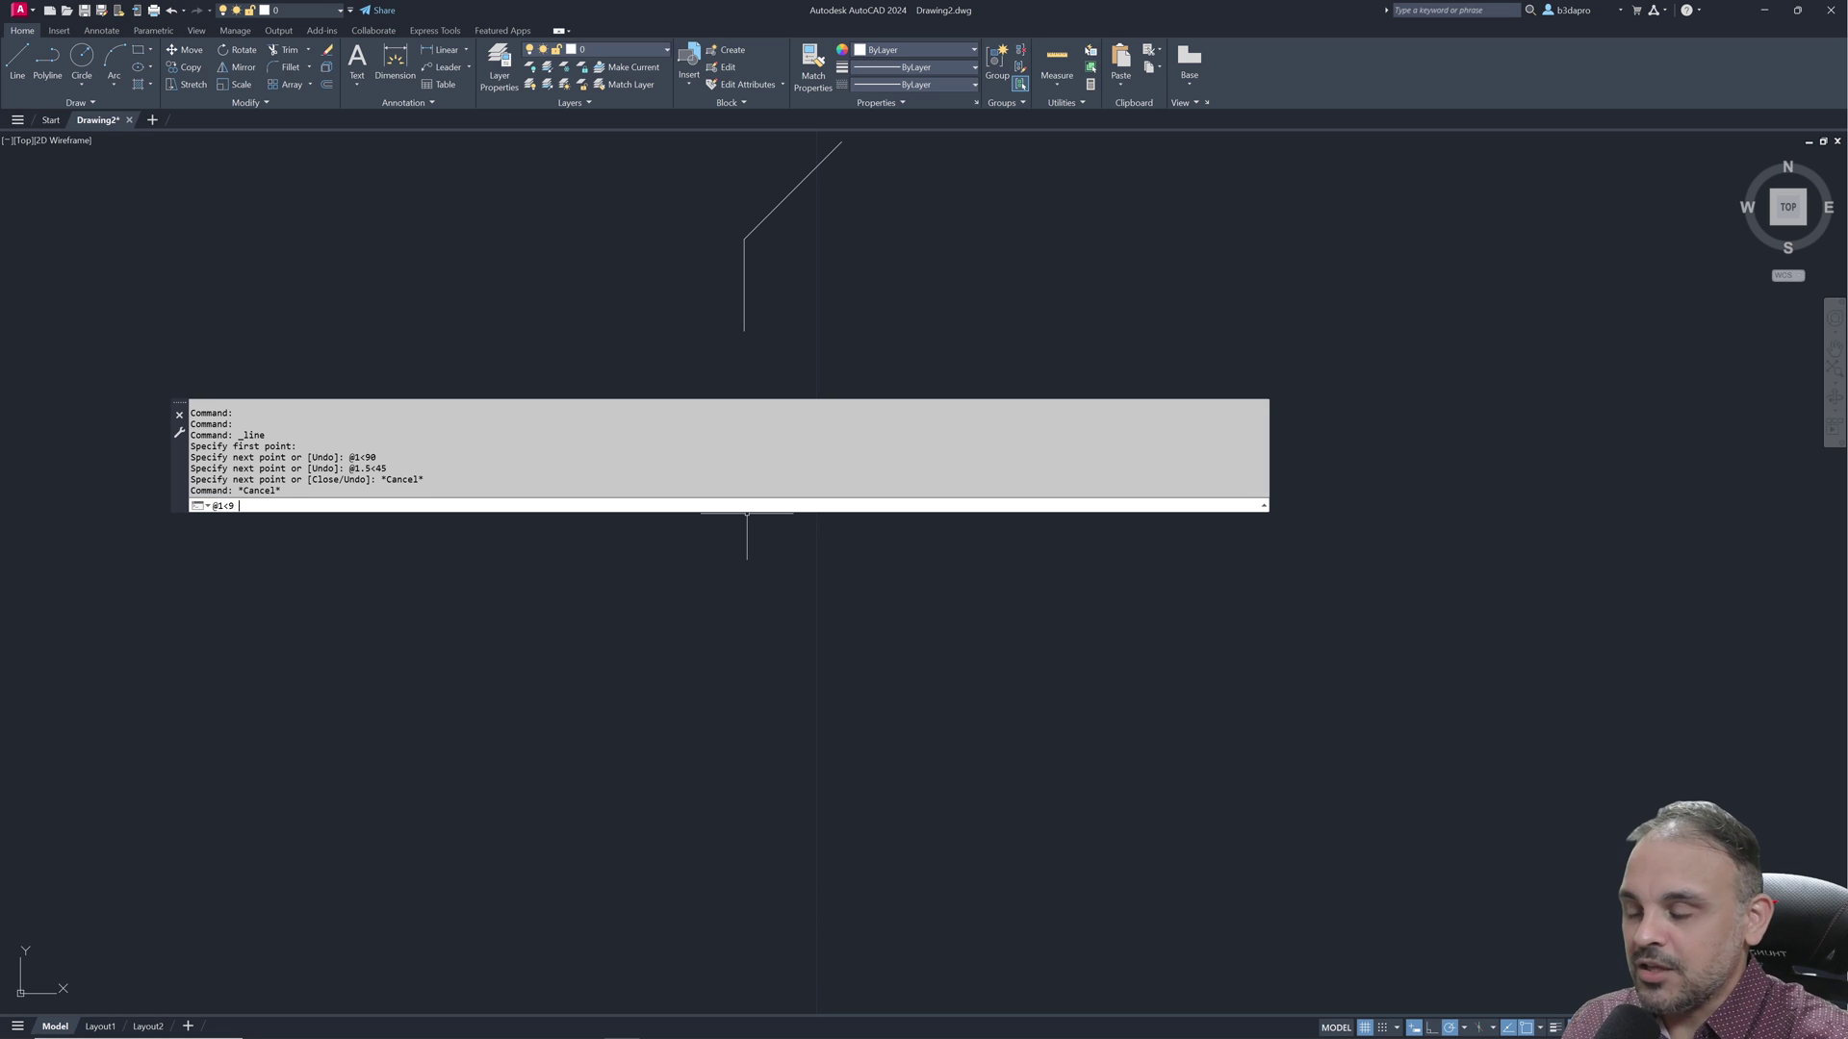
pyautogui.press('BackSpace')
pyautogui.press('BackSpace')
pyautogui.press('BackSpace')
pyautogui.press('BackSpace')
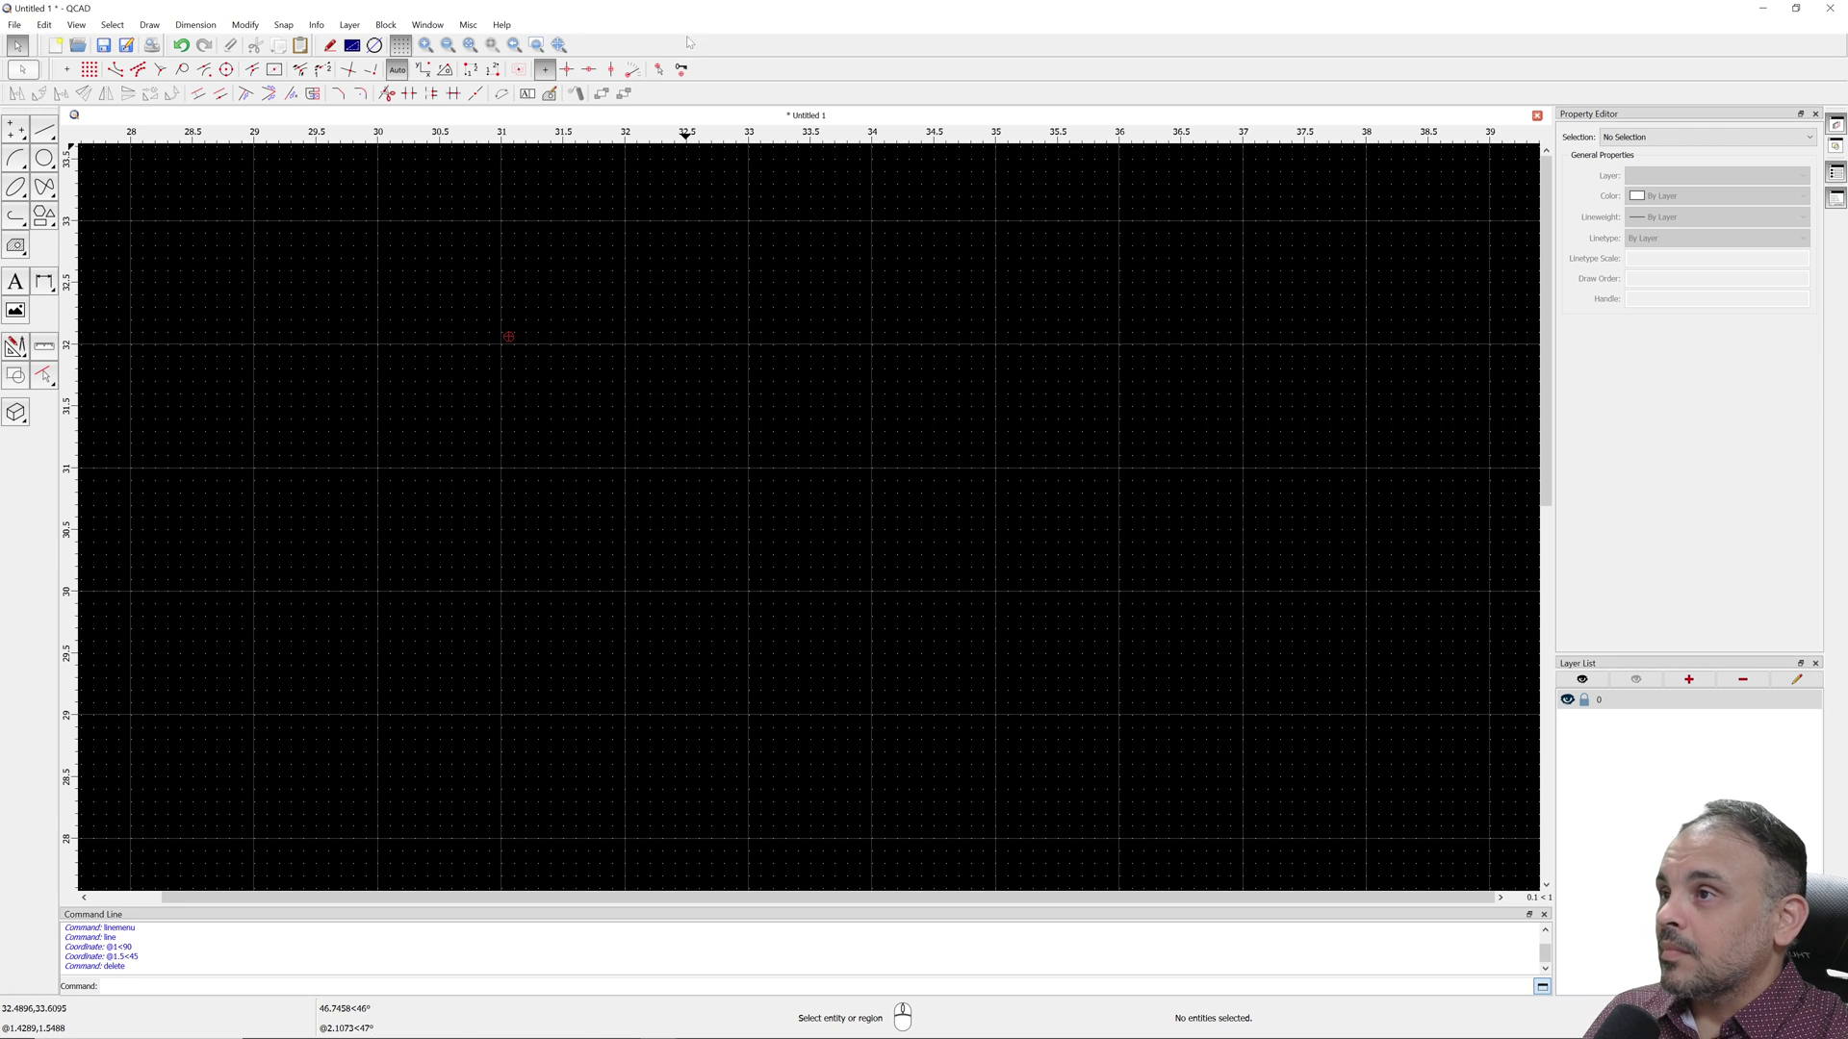
# - Draw a QCAD Line > 2 Points chain from a picked start point: @1<90, then @1.5<45
pyautogui.click(45, 129)
pyautogui.click(17, 160)
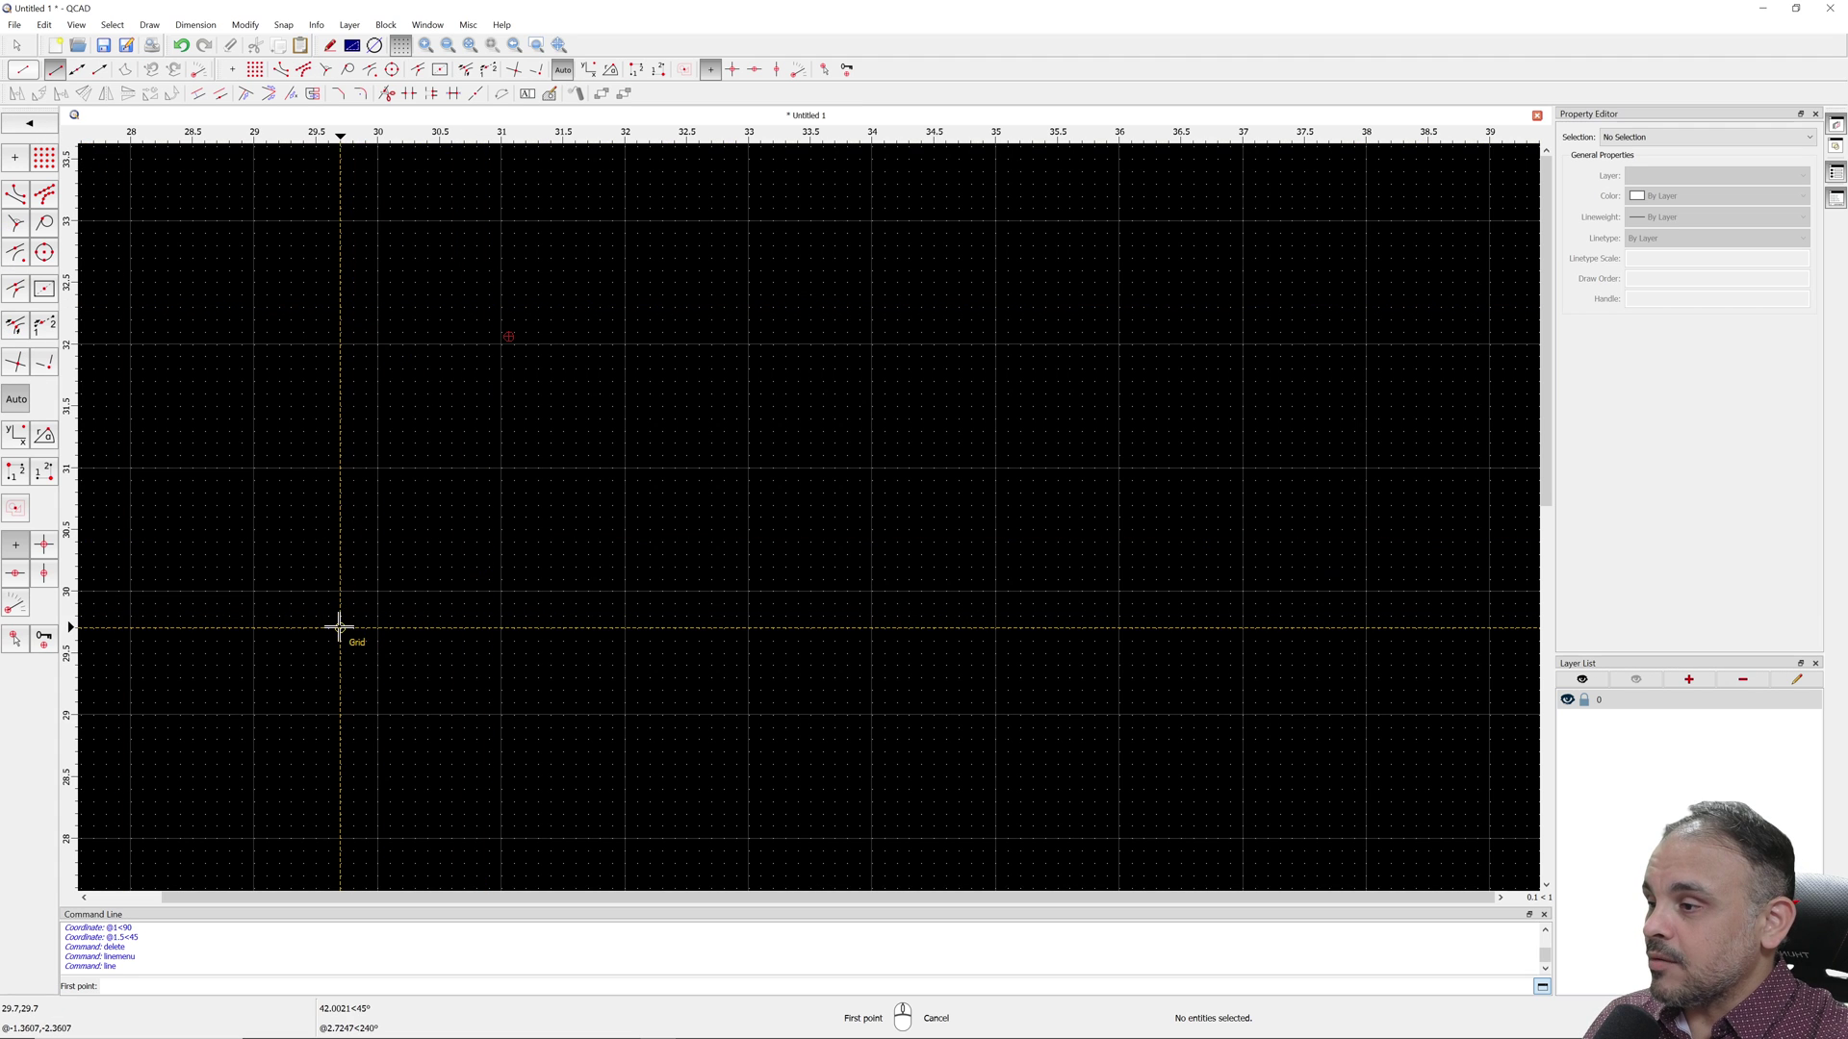
pyautogui.click(340, 627)
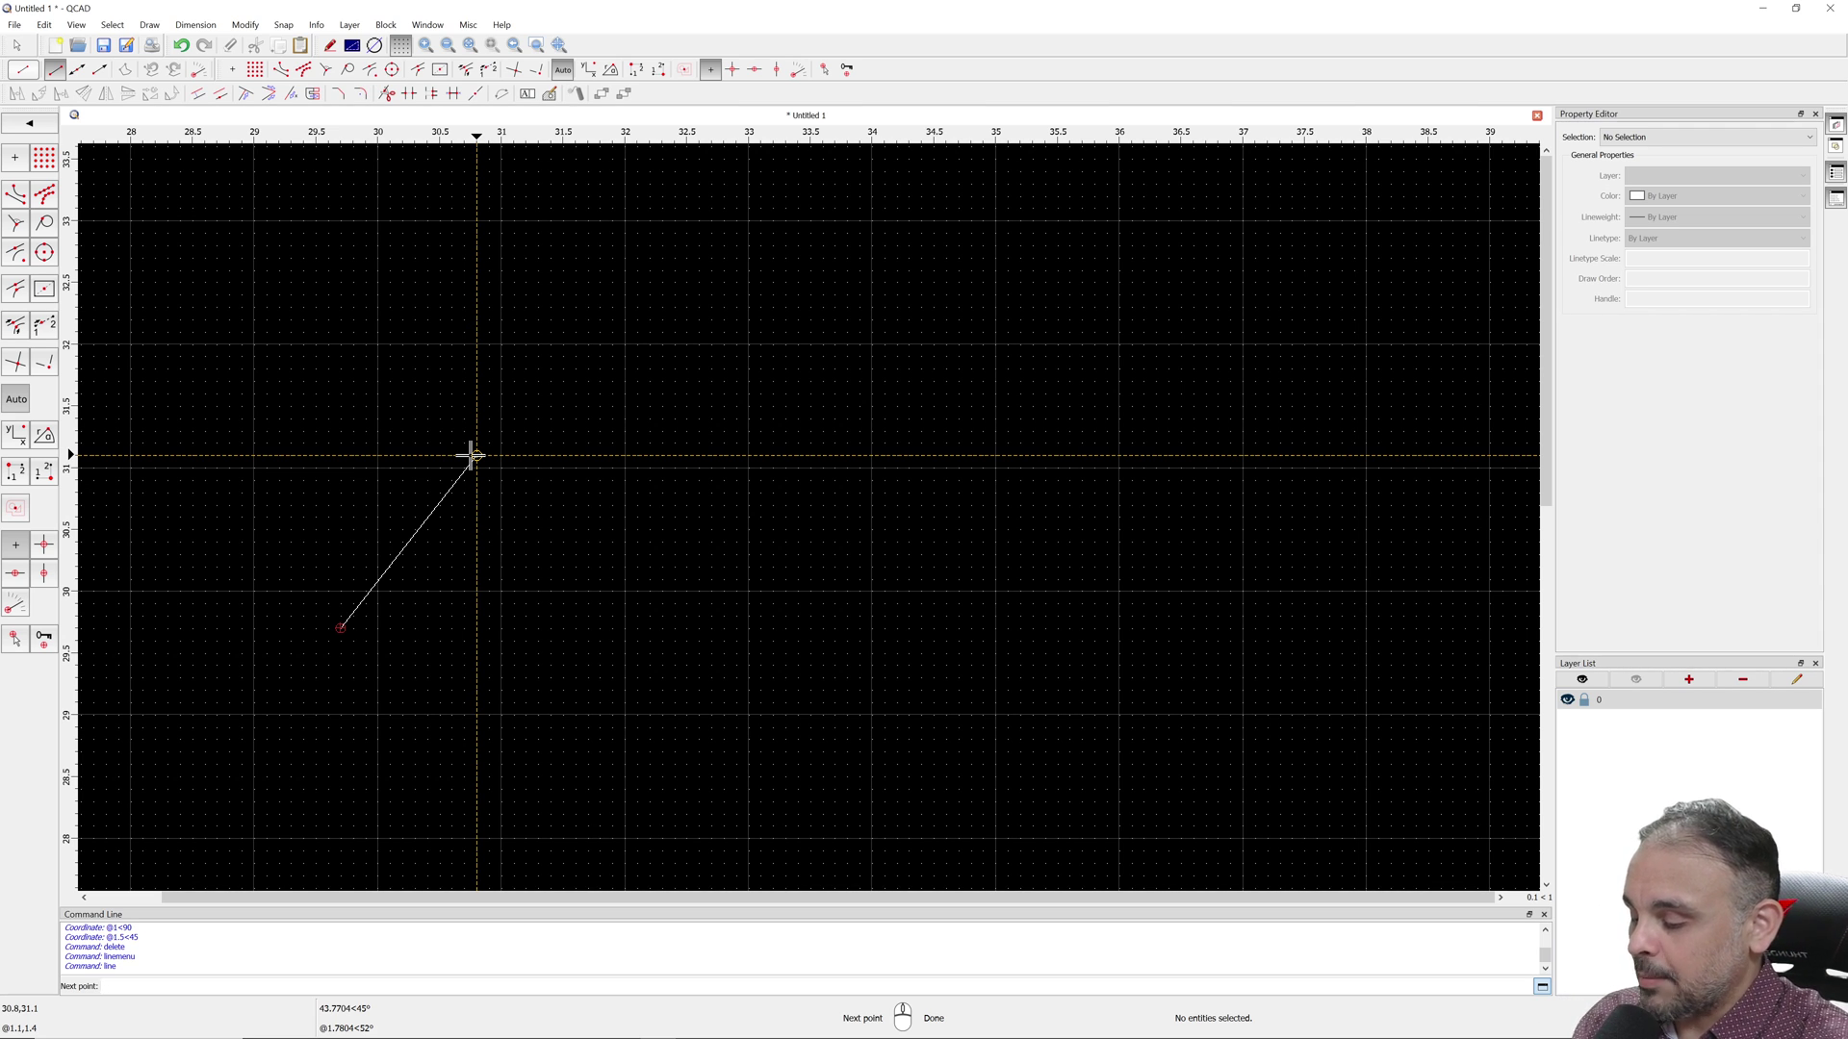
pyautogui.write('@')
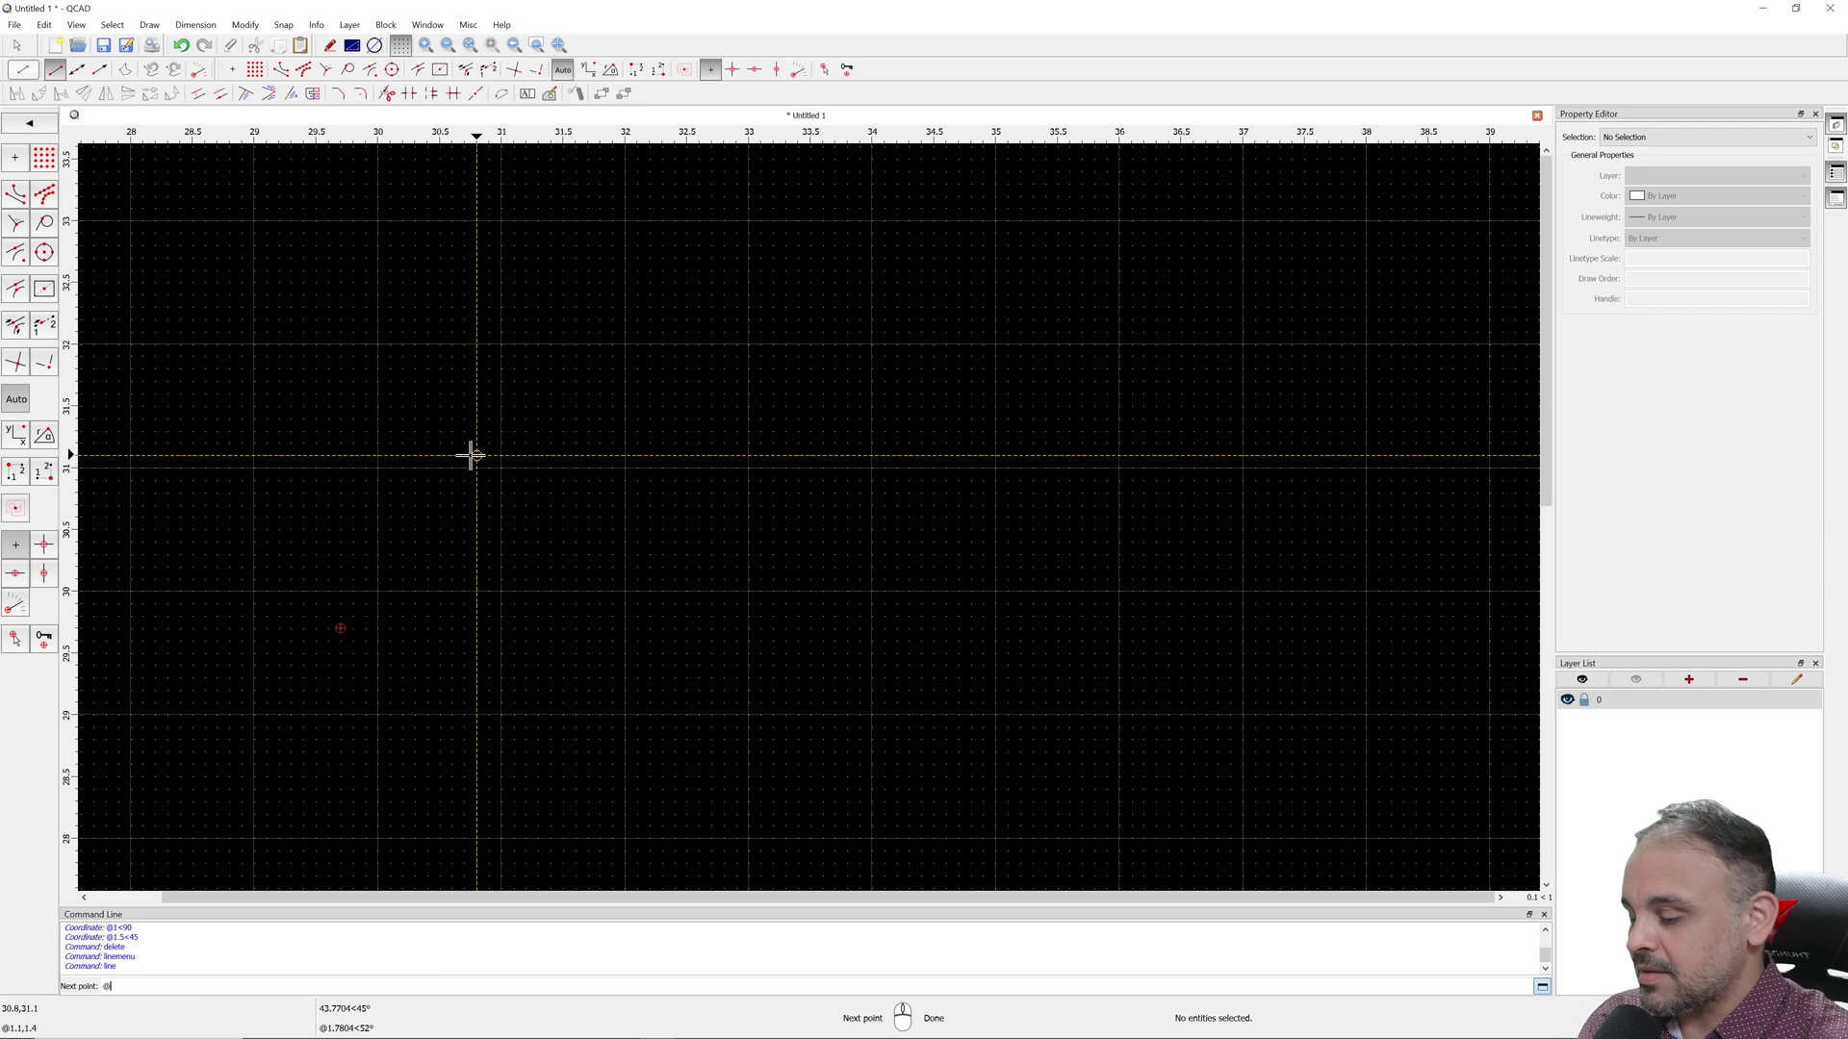
pyautogui.write('1<90')
pyautogui.press('Return')
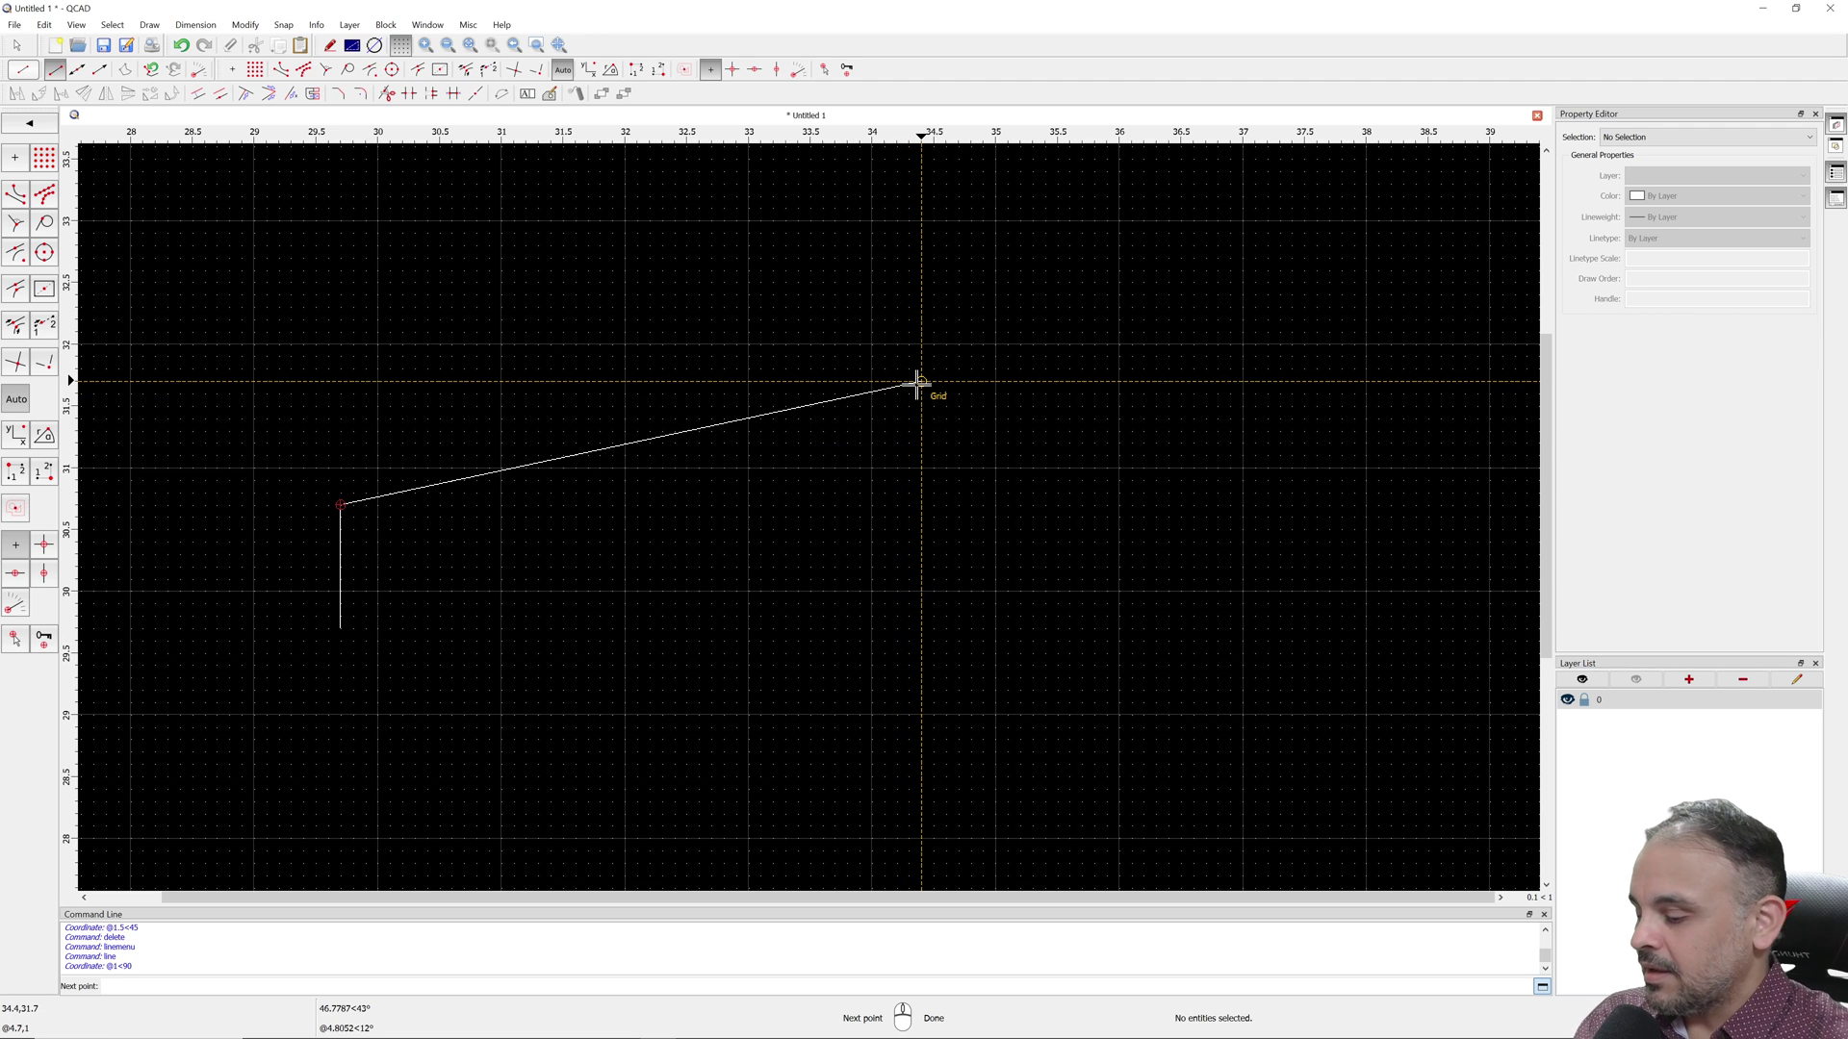
pyautogui.write('@')
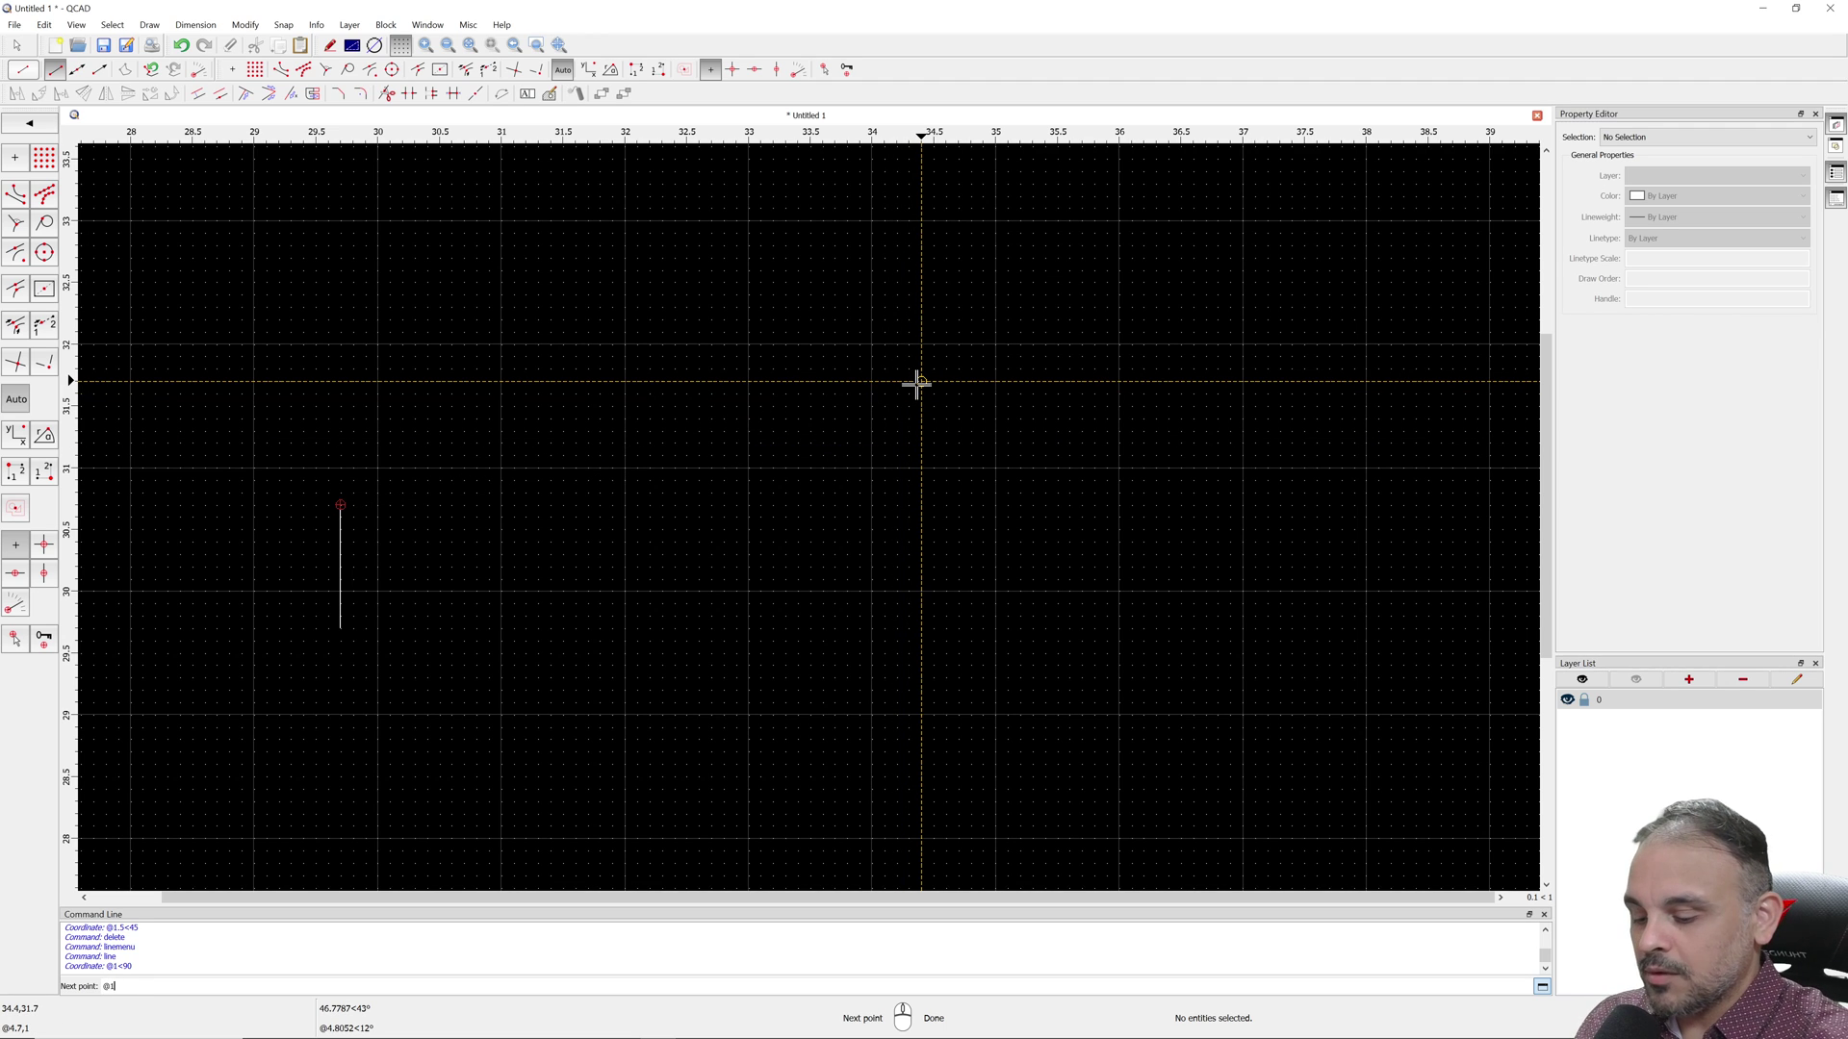
pyautogui.write('1.5<45')
pyautogui.press('Return')
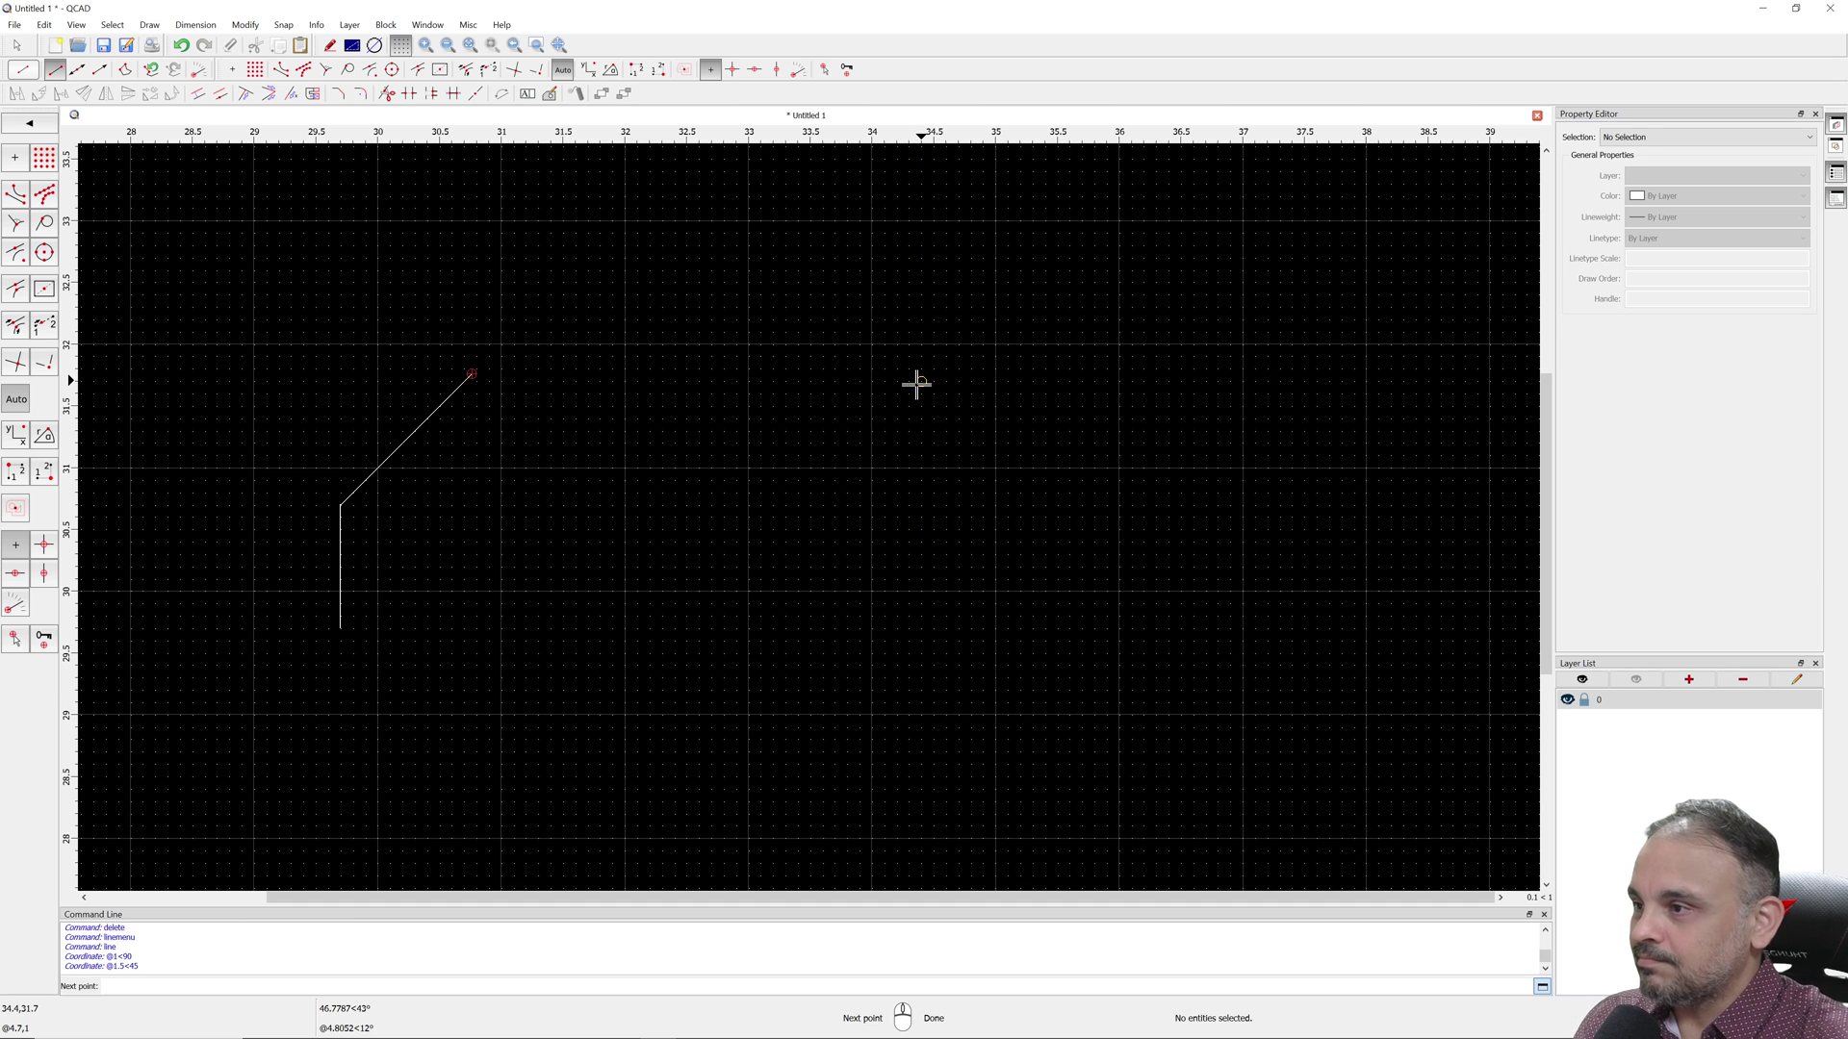
pyautogui.rightClick(956, 382)
pyautogui.rightClick(957, 387)
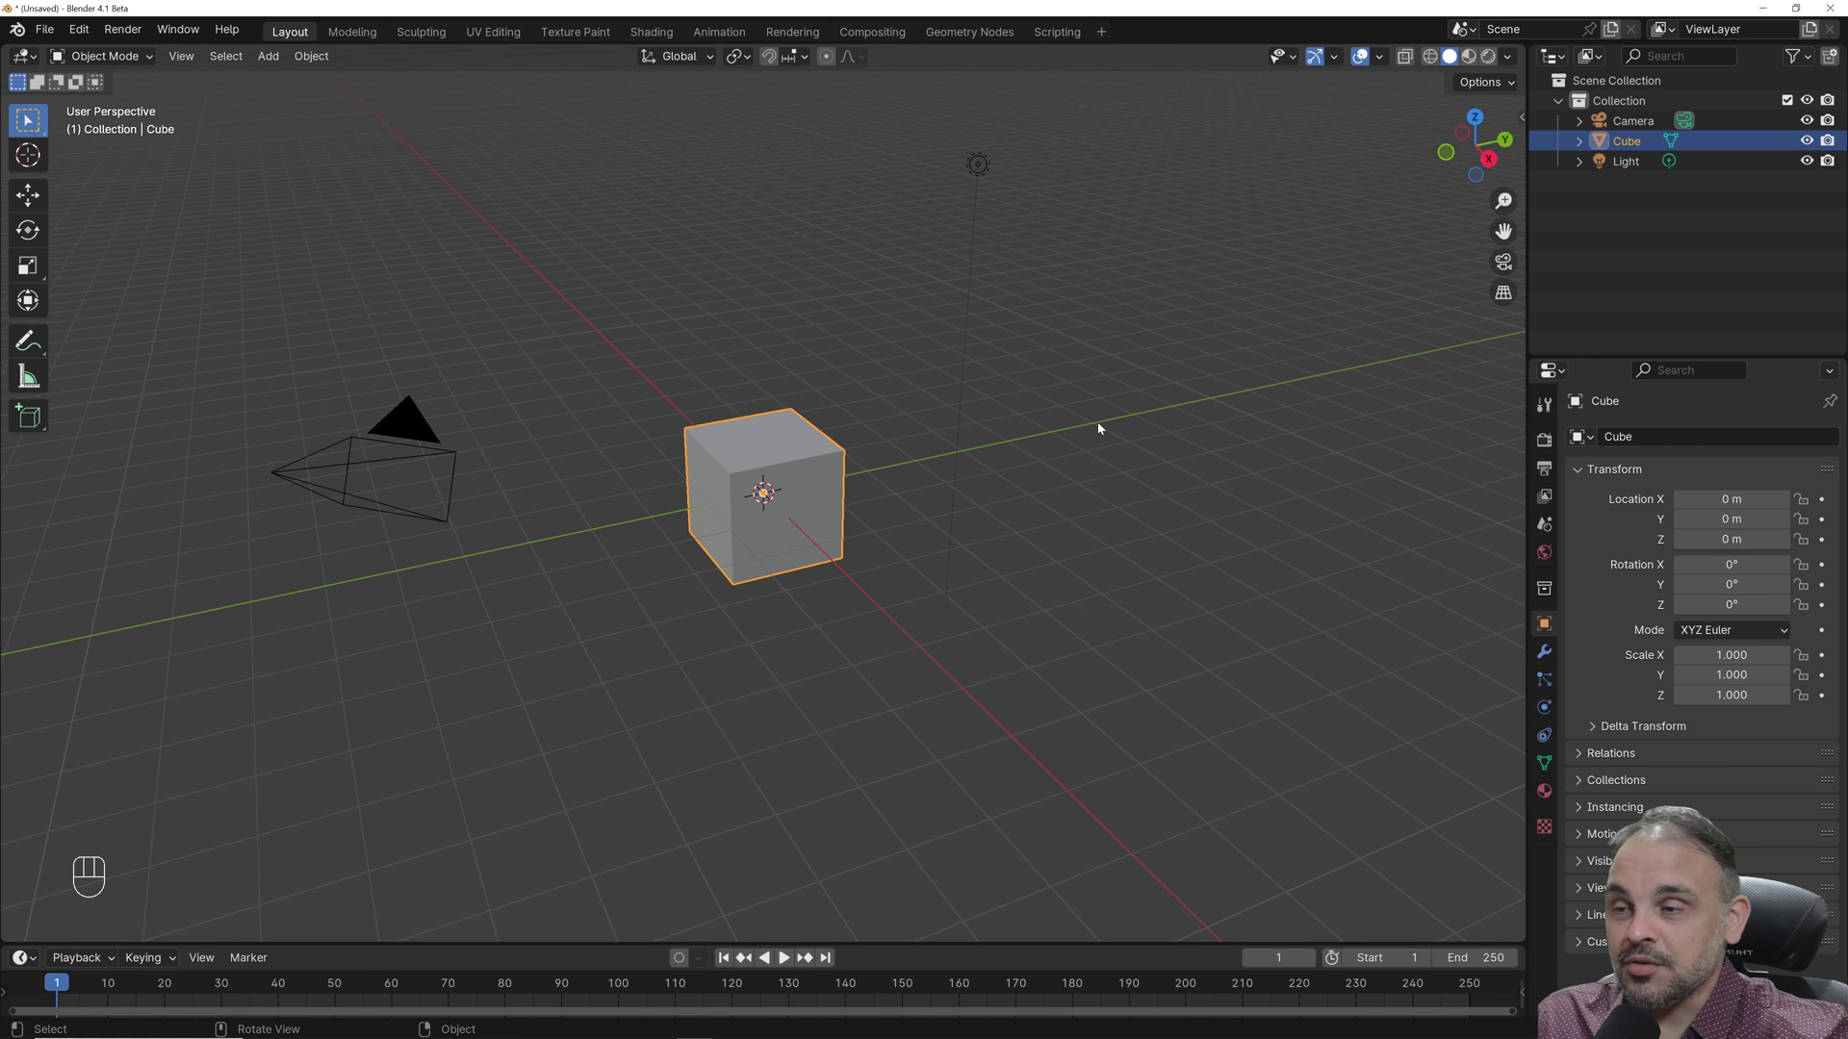
# - Box-select the camera, cube and light and delete them
pyautogui.moveTo(244, 112); pyautogui.dragTo(1101, 715)
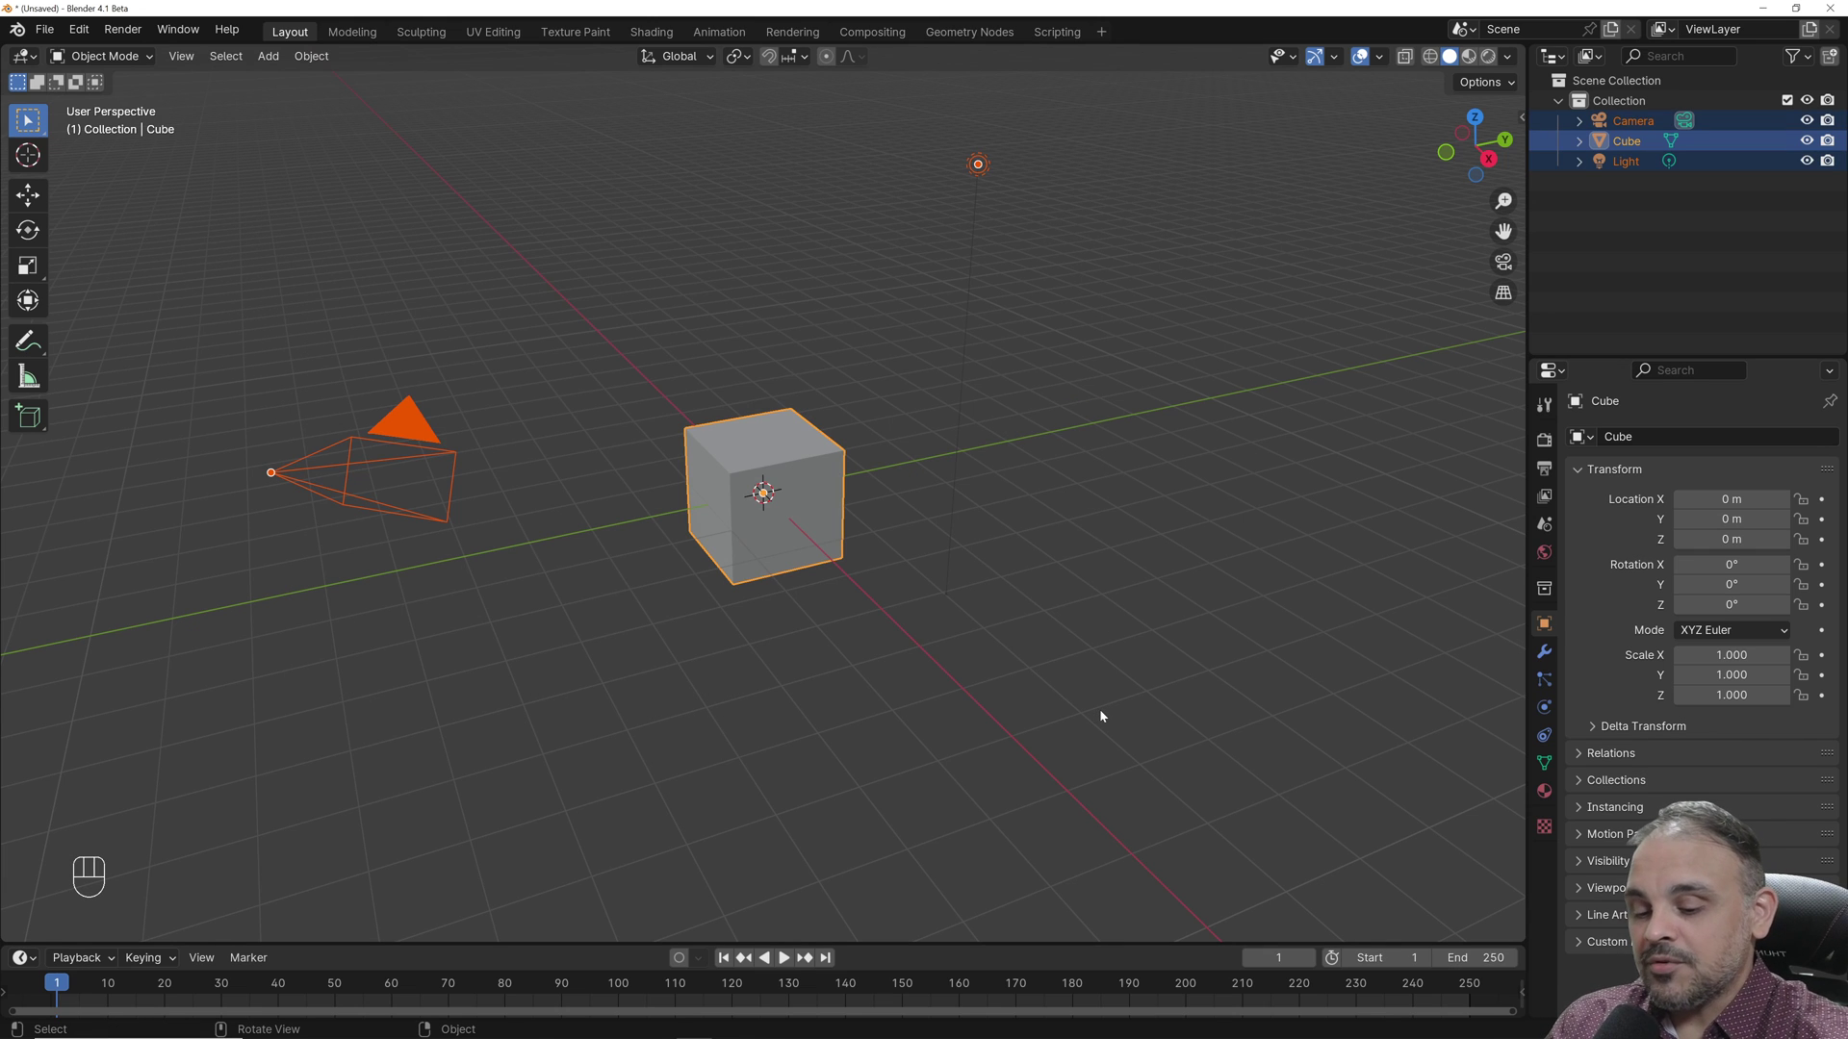
pyautogui.press('Delete')
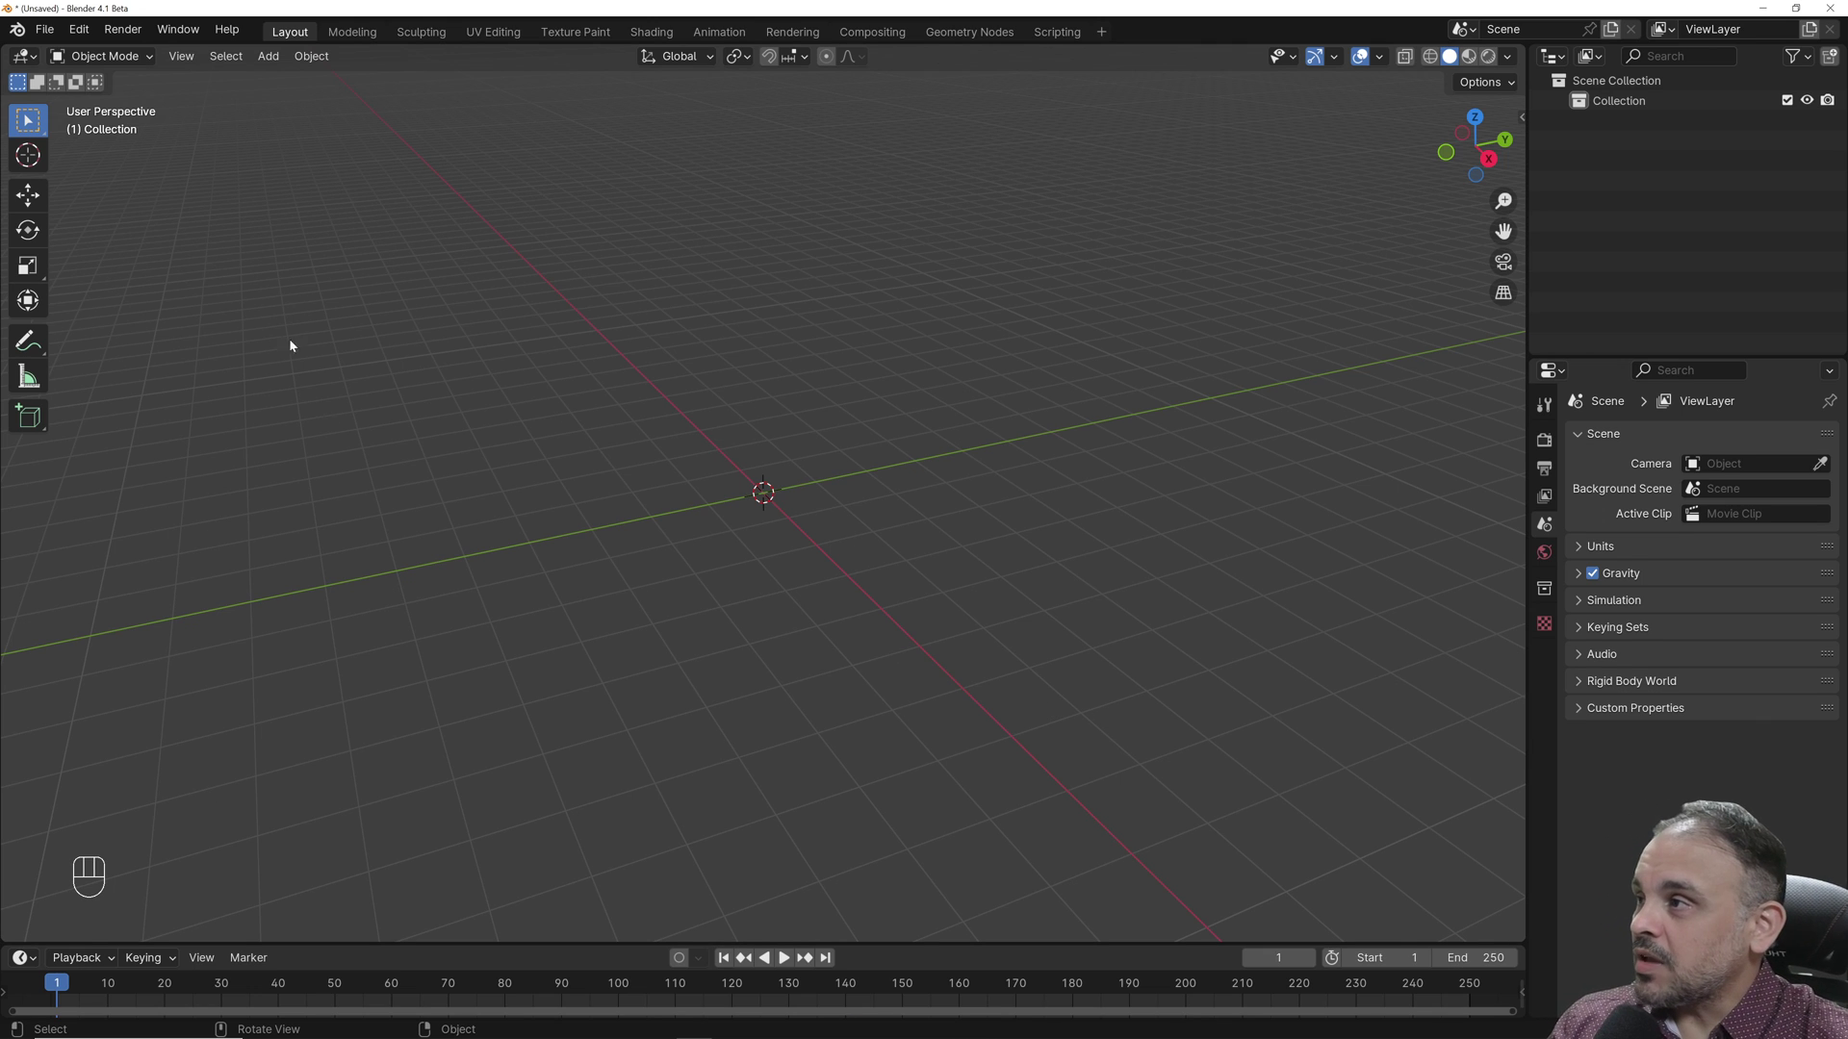
# - Search Add-ons for 'pdt', enable Precision Drawing Tools (PDT), and close Preferences
pyautogui.click(79, 29)
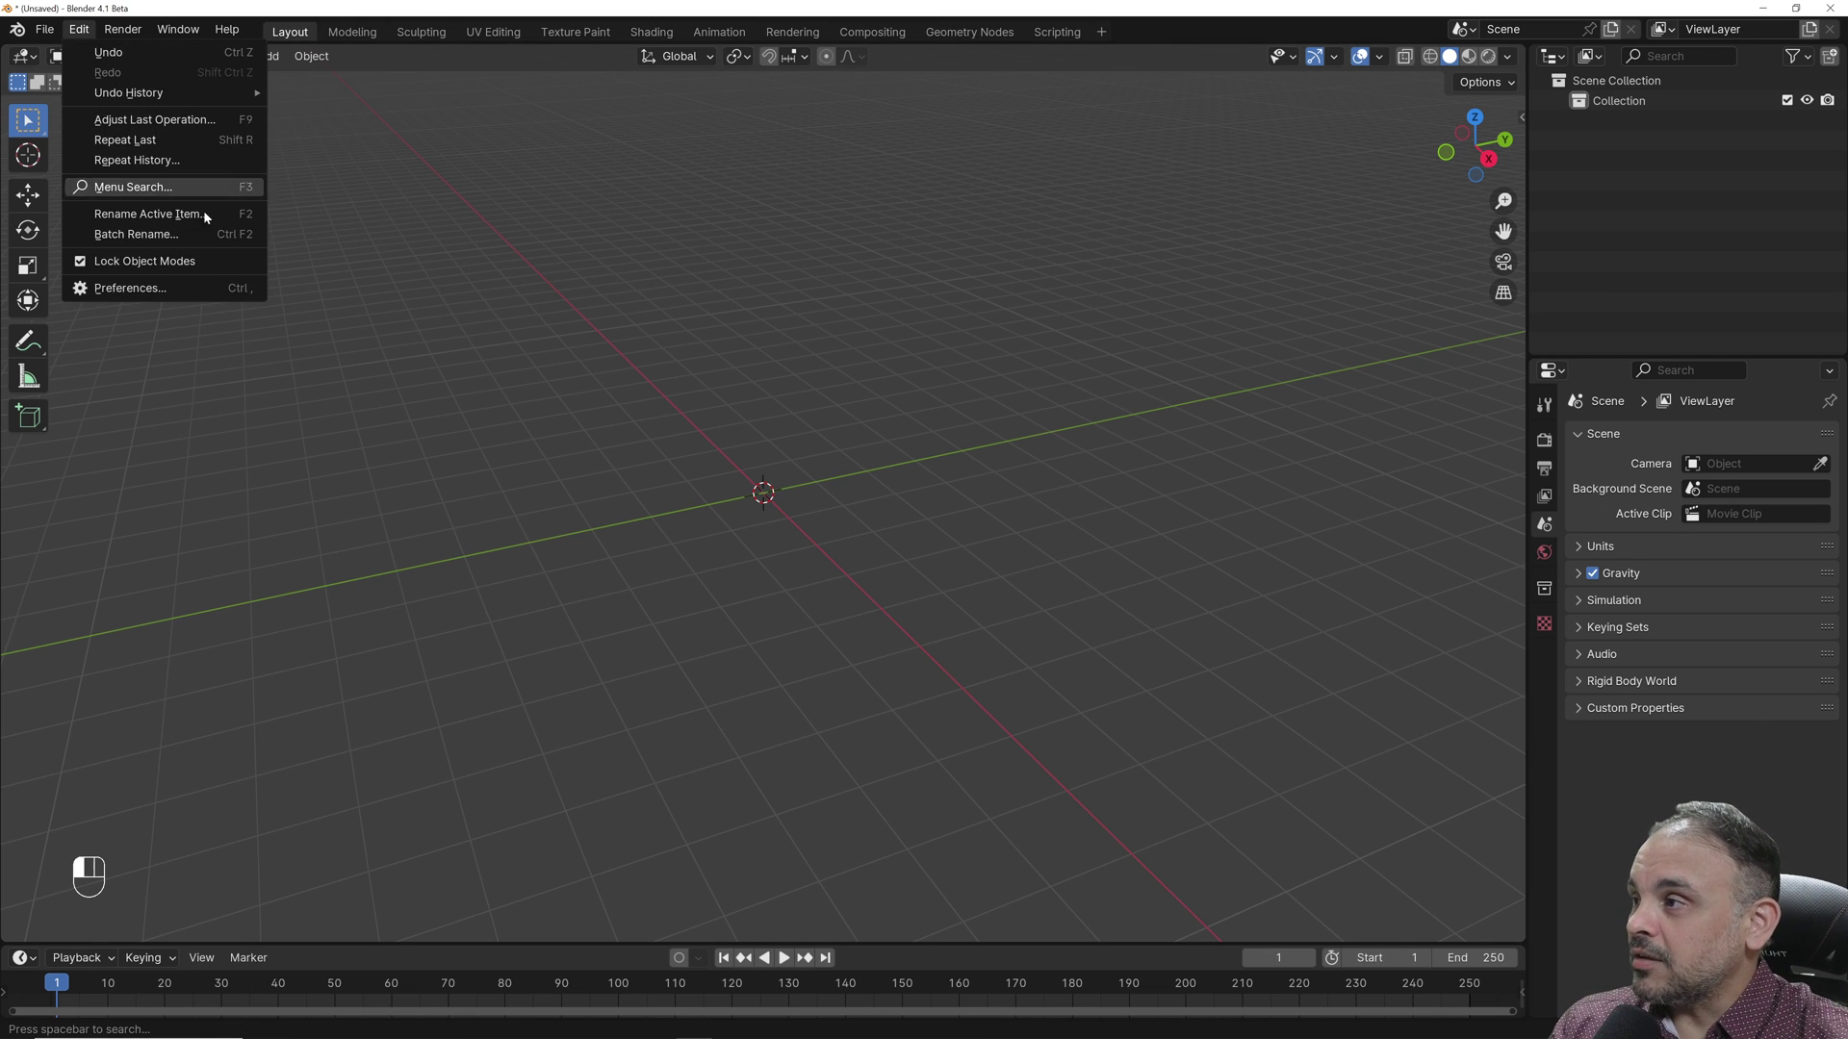
pyautogui.click(216, 291)
pyautogui.moveTo(448, 32); pyautogui.dragTo(904, 250)
pyautogui.click(1020, 291)
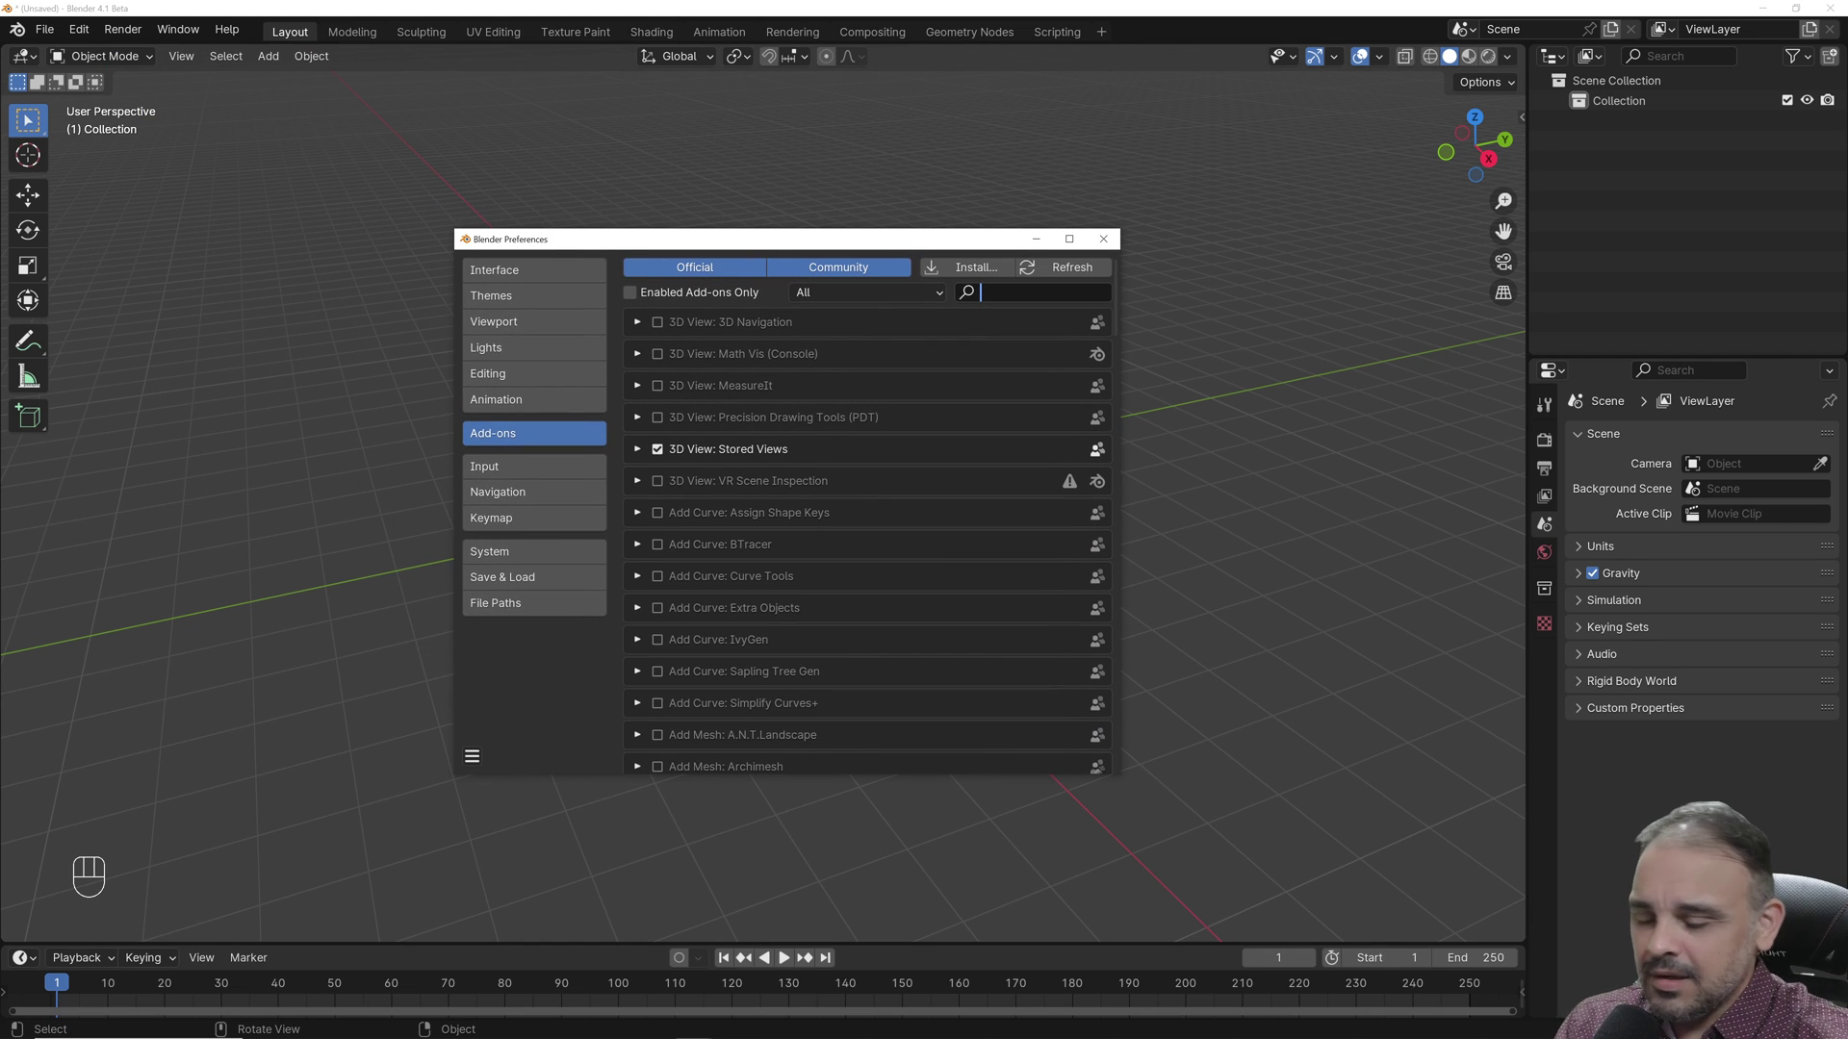
pyautogui.write('pdt')
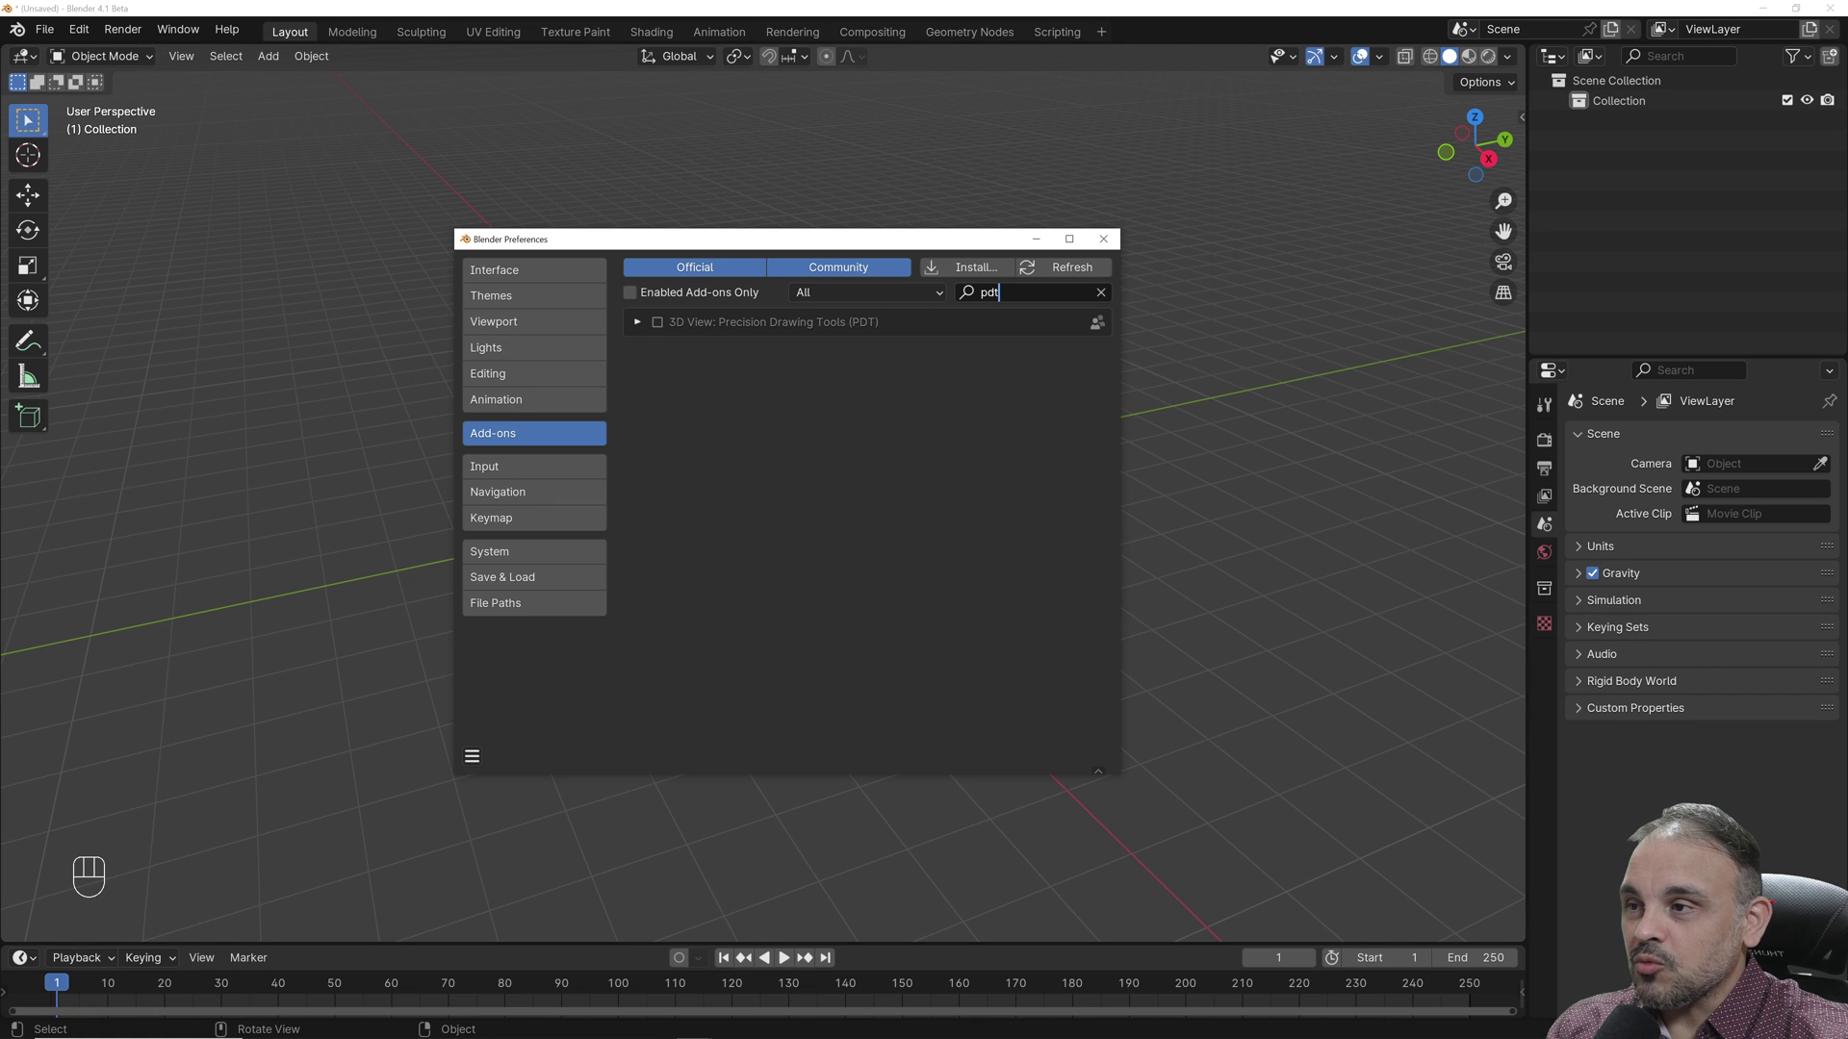
pyautogui.click(657, 322)
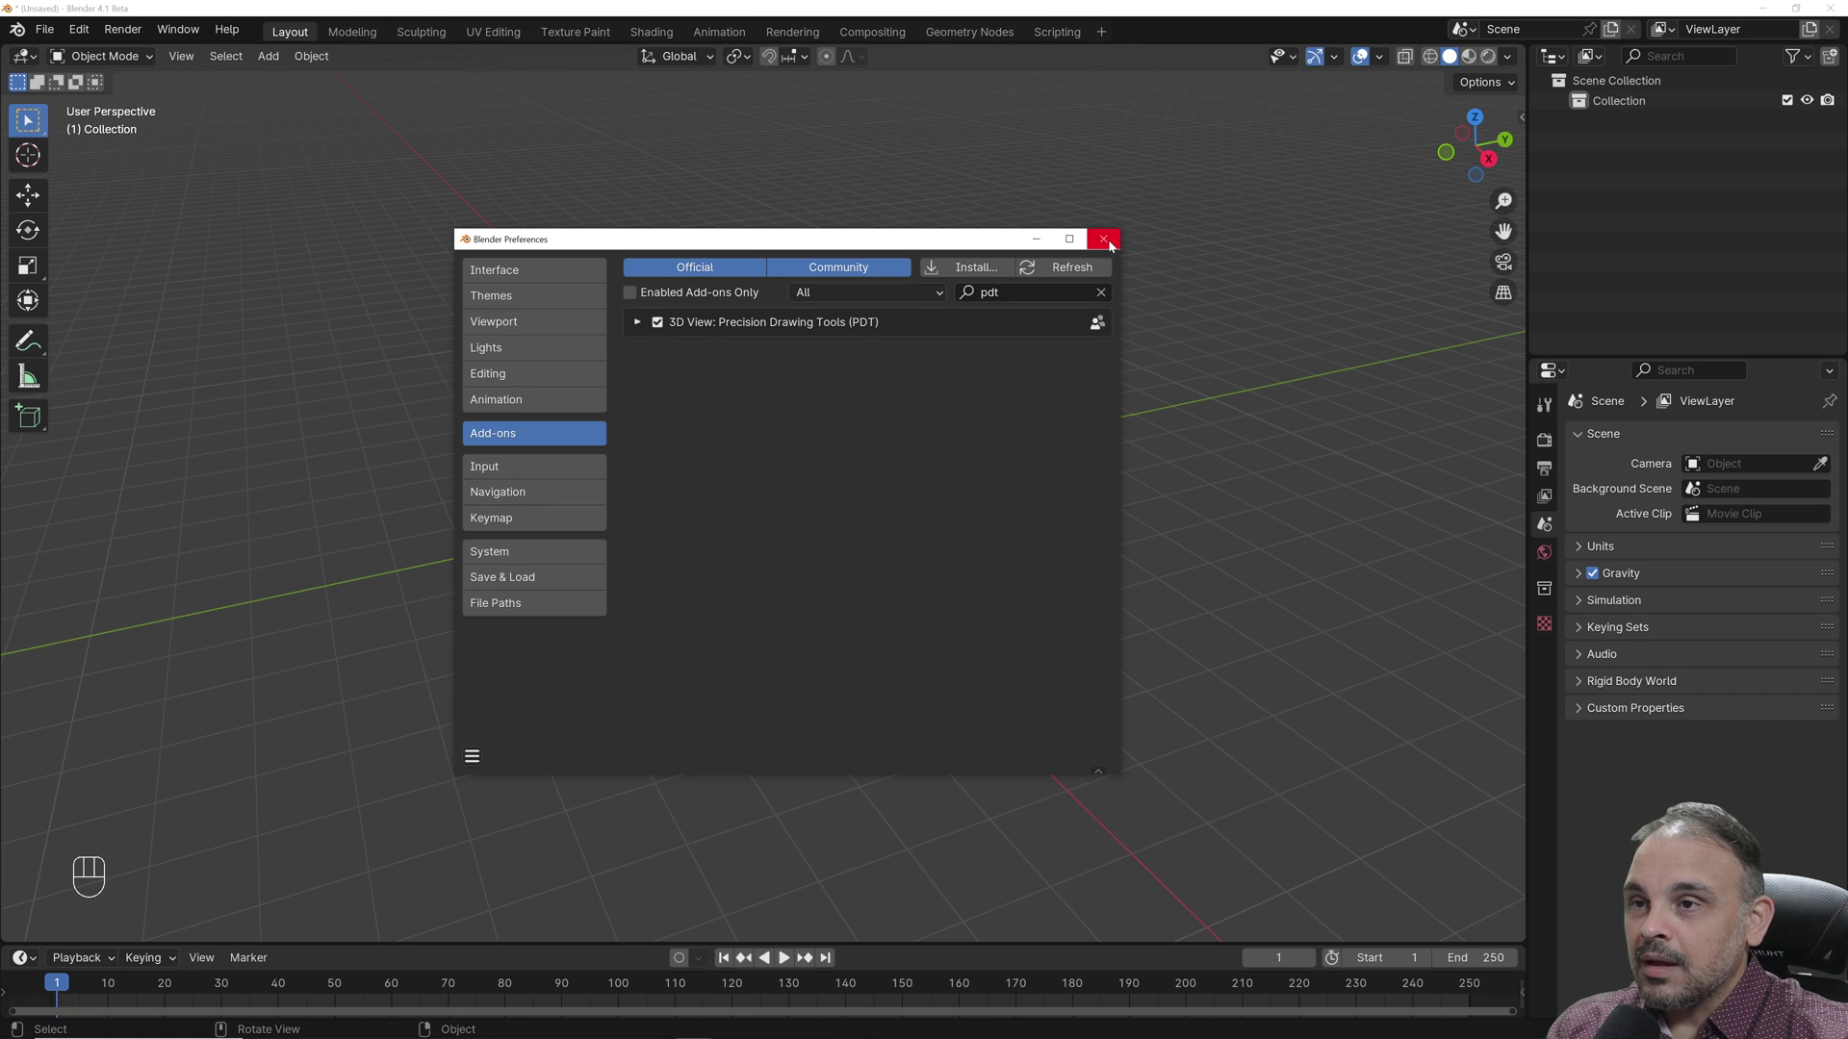
pyautogui.click(1109, 244)
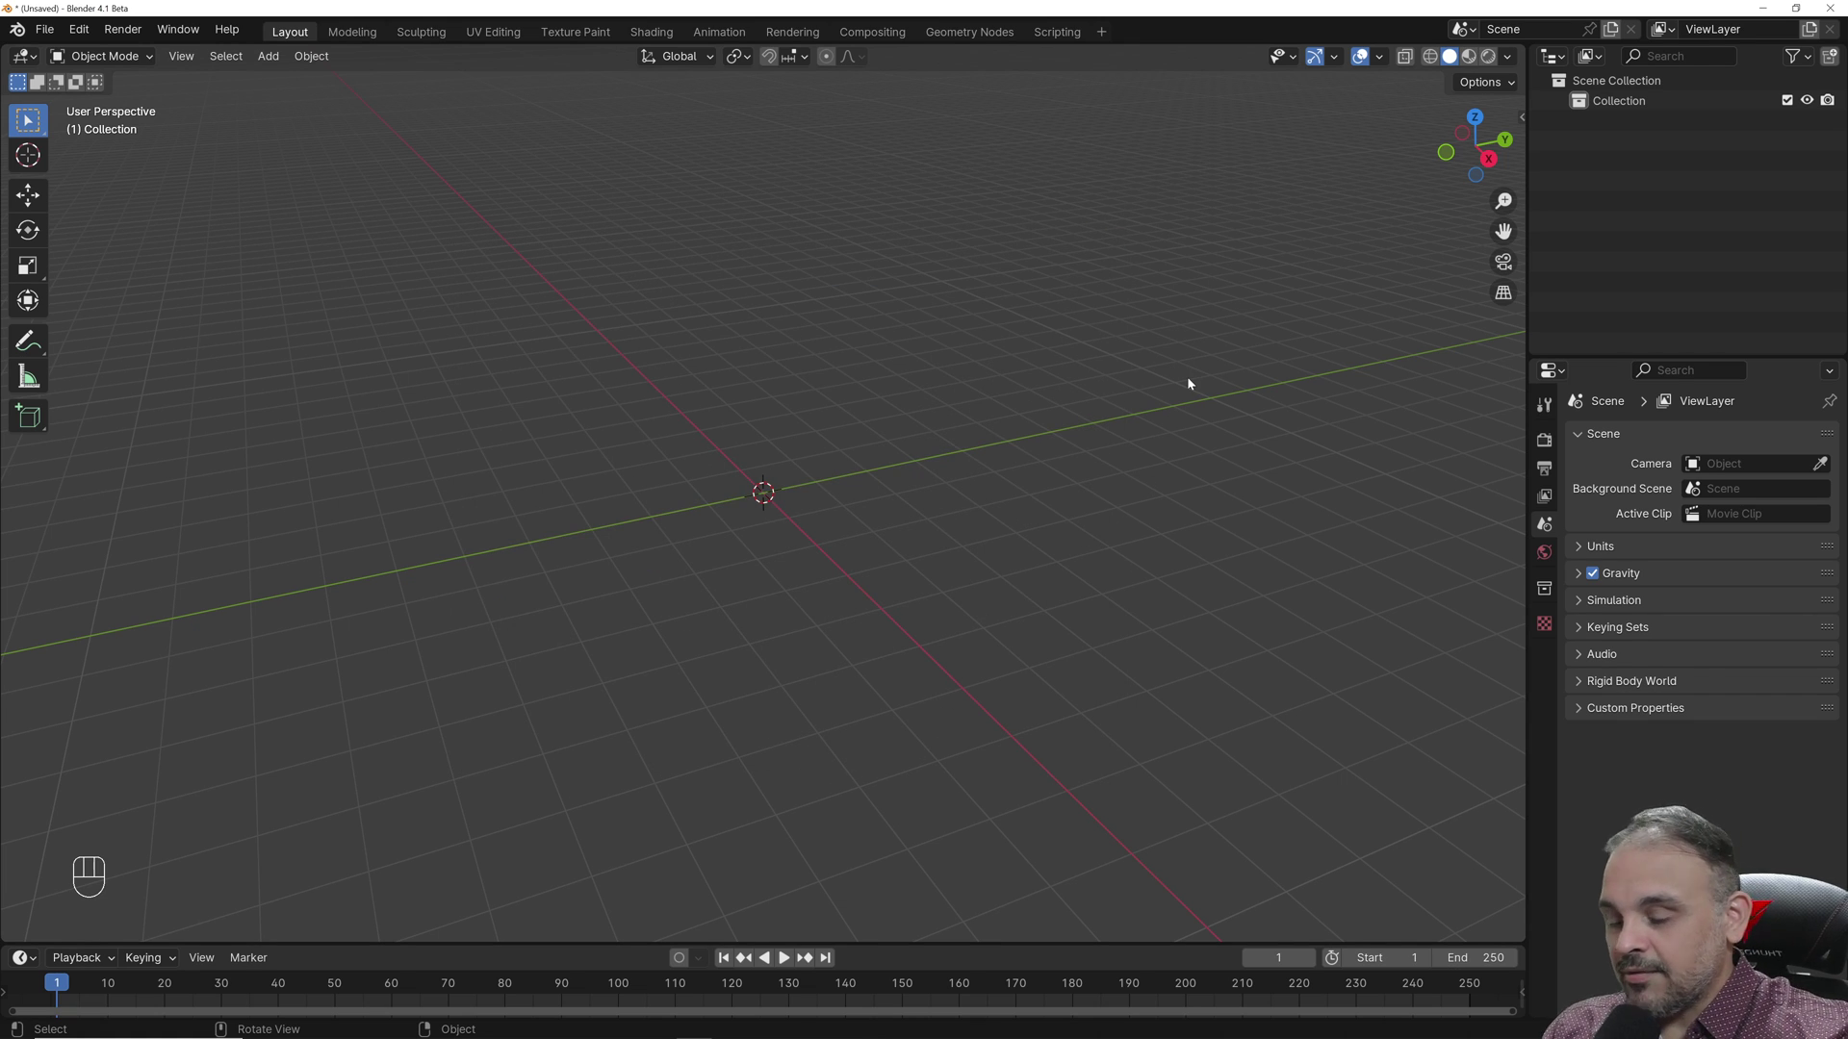
# - Show the viewport sidebar on the PDT tab and widen it
pyautogui.press('n')
pyautogui.click(1516, 335)
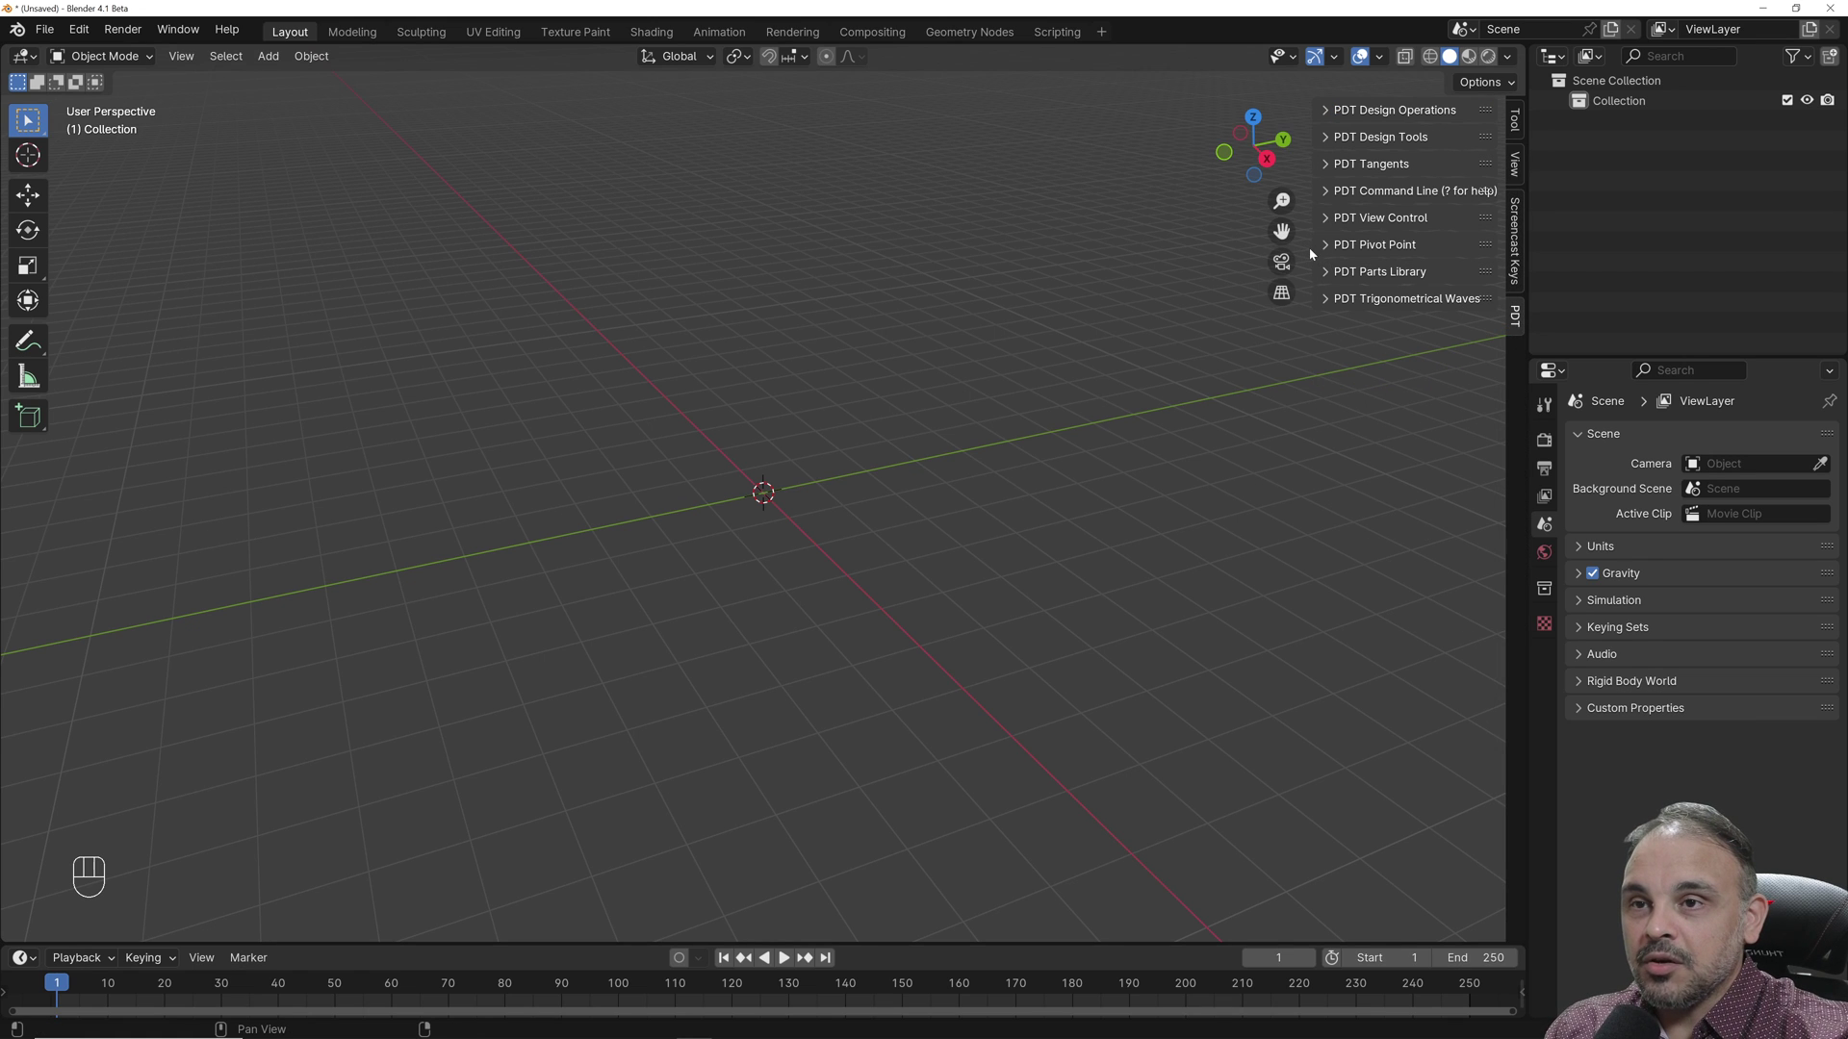
pyautogui.moveTo(1314, 247); pyautogui.dragTo(1169, 249)
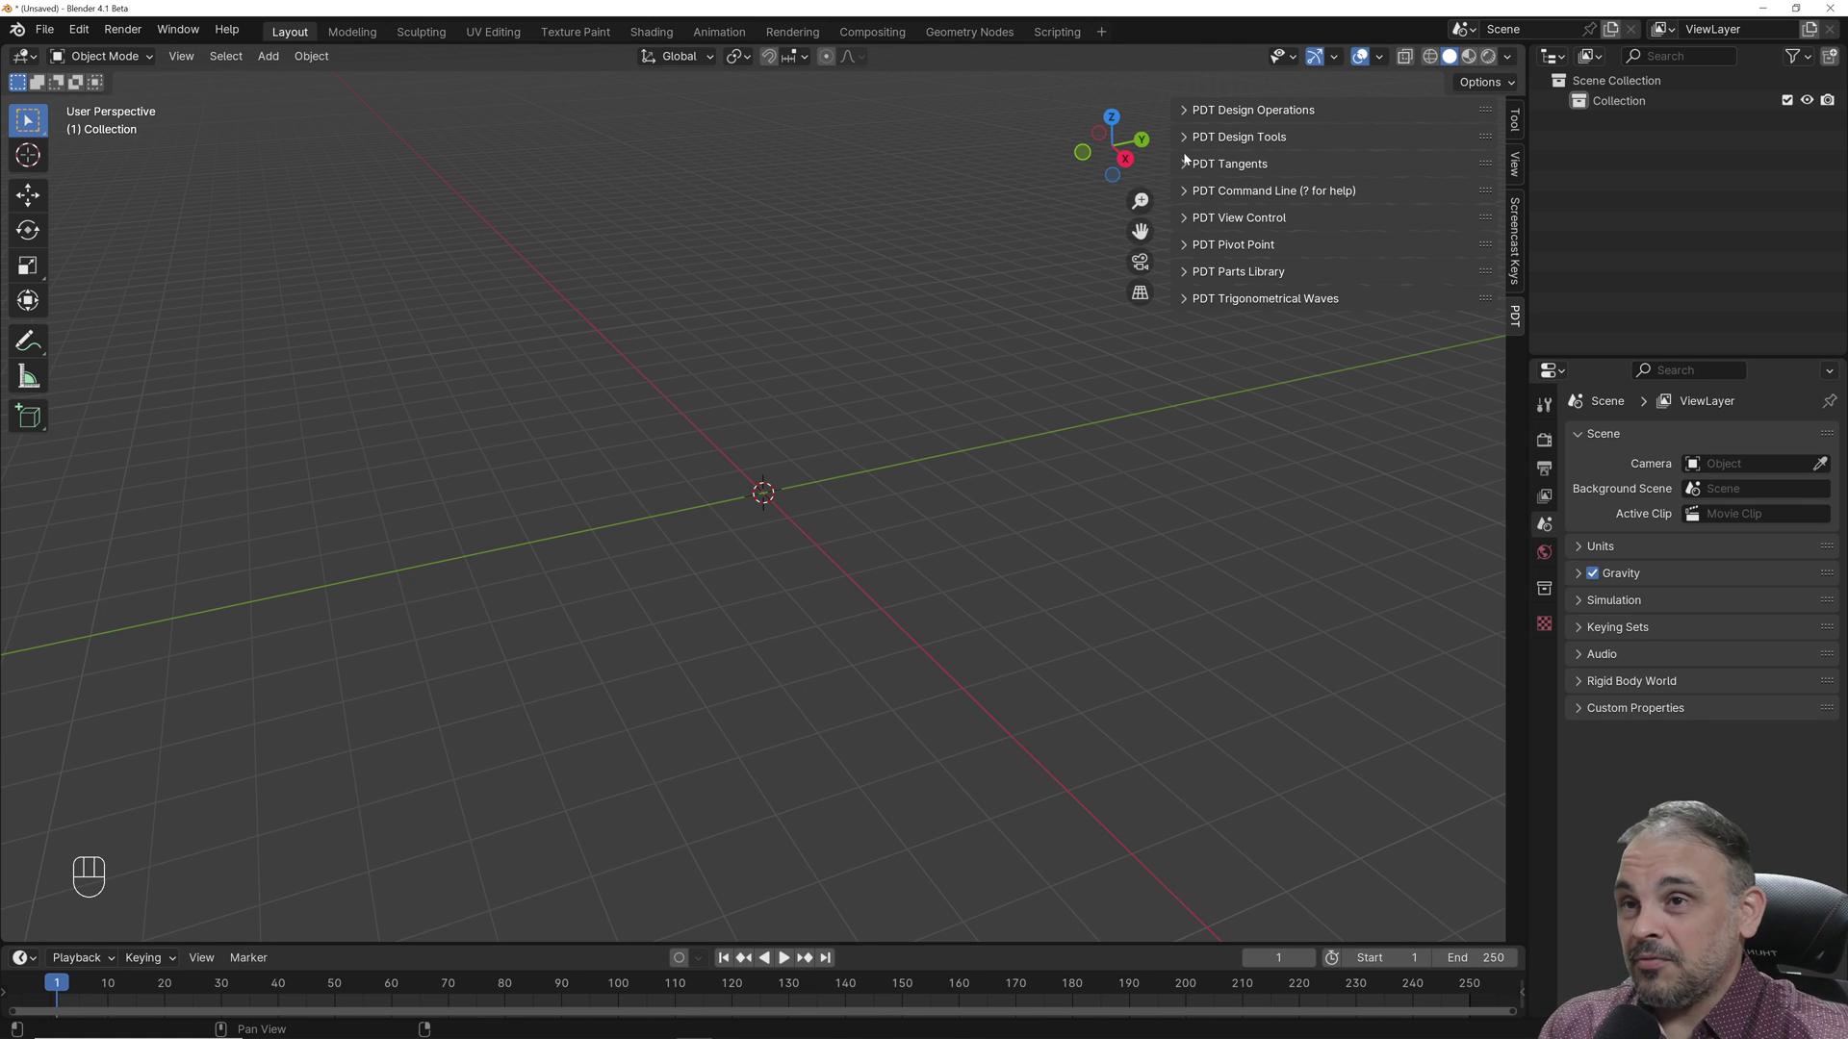
# - Expand, then collapse, the Design Operations, Design Tools and Tangents panels
pyautogui.click(1188, 111)
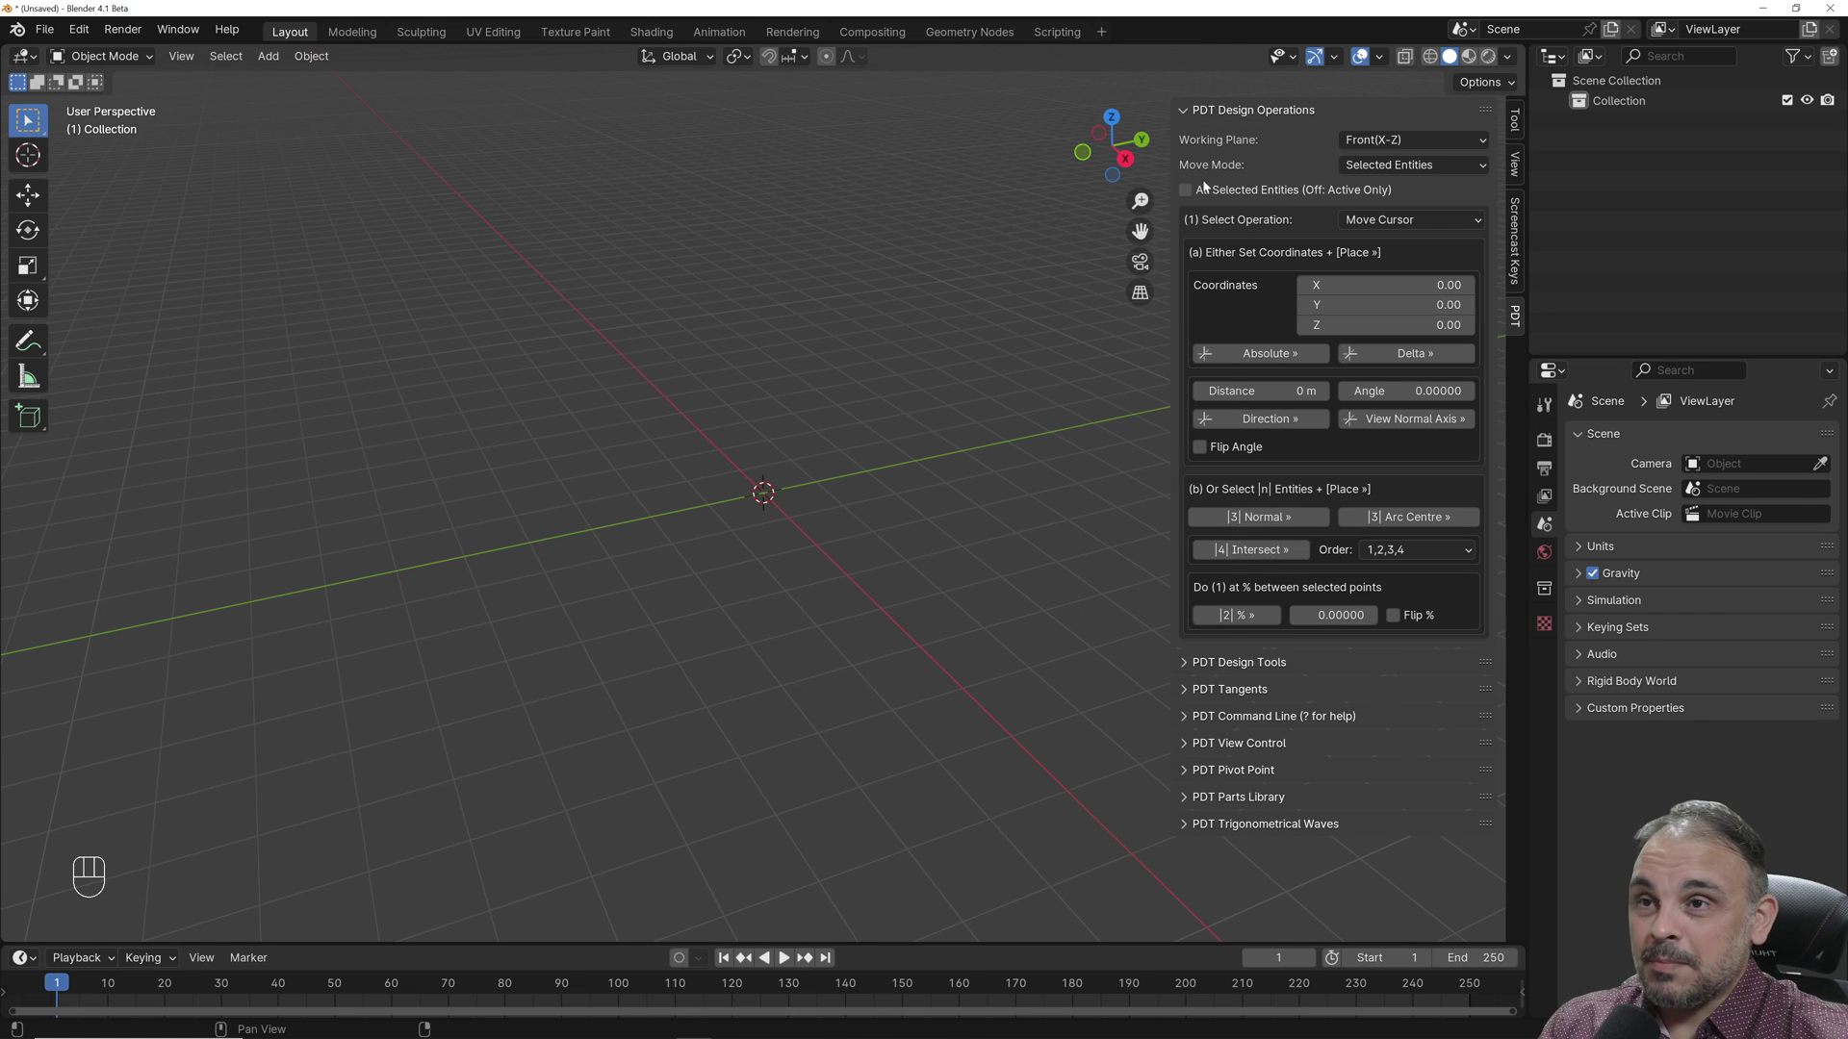
pyautogui.click(1187, 662)
pyautogui.scroll(-4, 1187, 674)
pyautogui.click(1186, 795)
pyautogui.scroll(-5, 1192, 784)
pyautogui.scroll(9, 1223, 726)
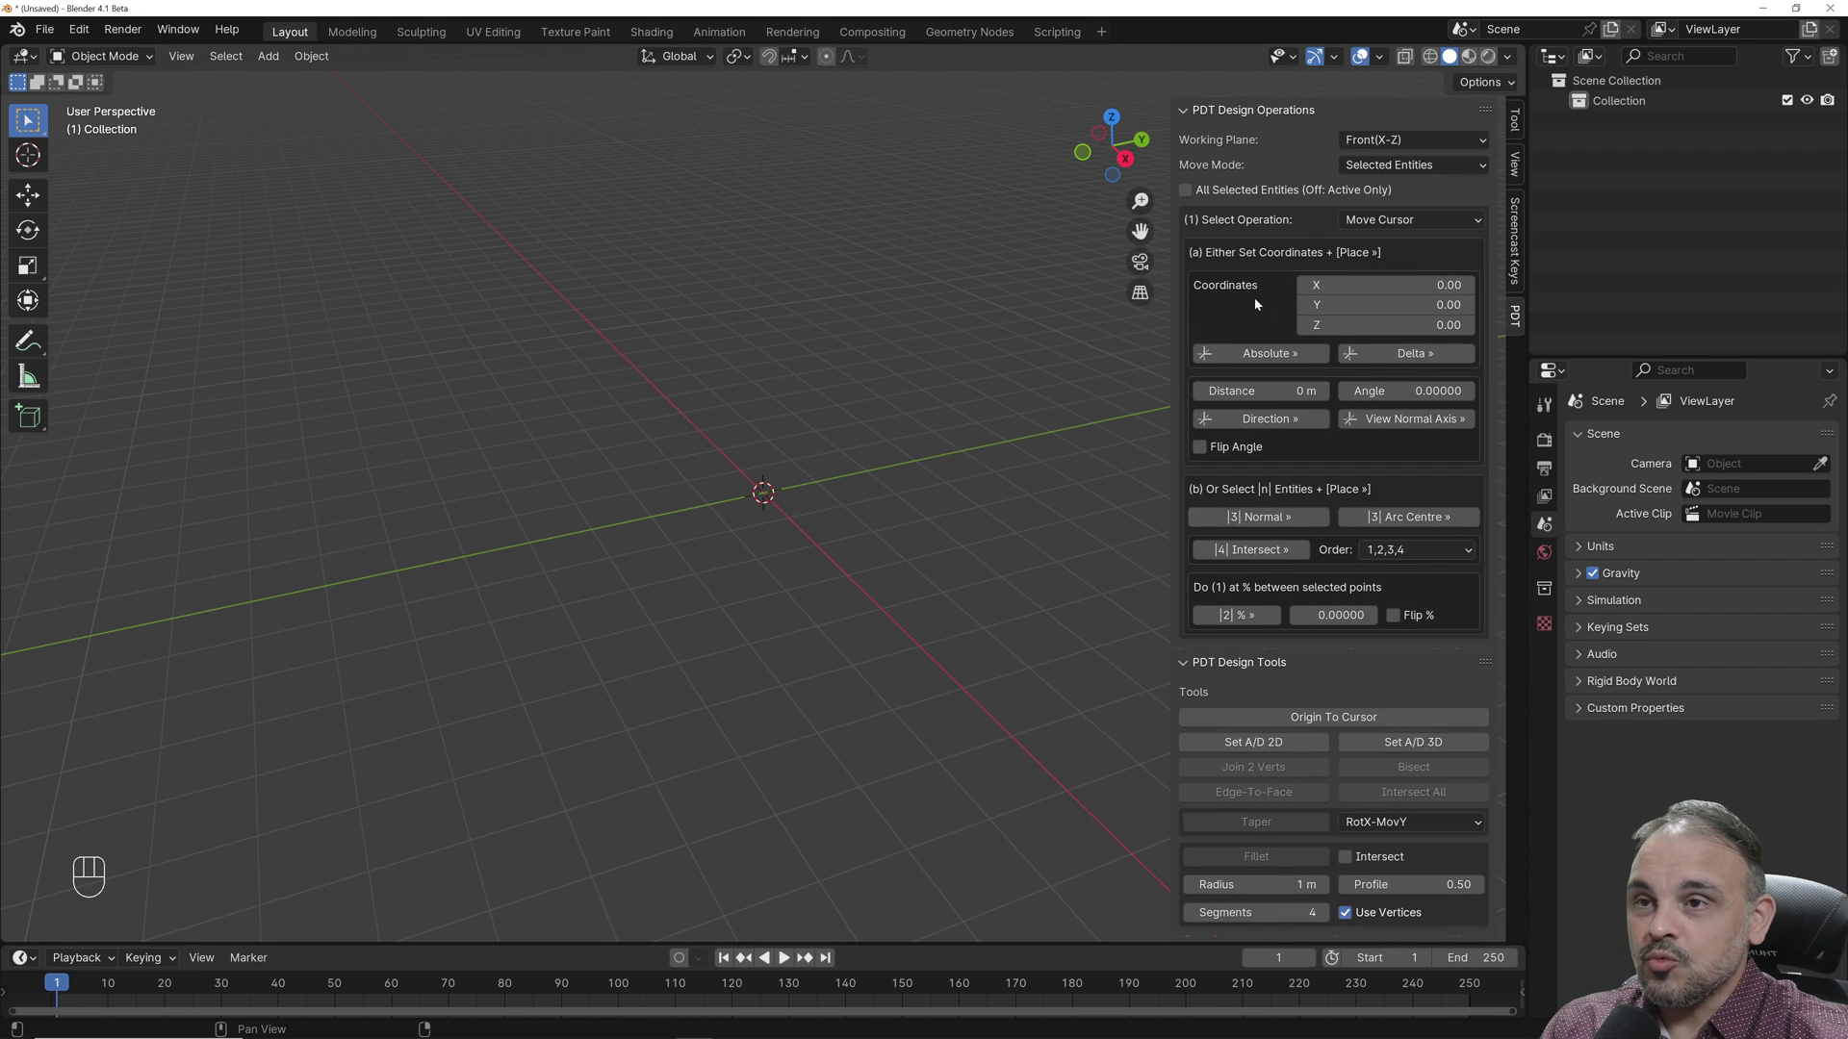
pyautogui.click(1185, 109)
pyautogui.click(1187, 137)
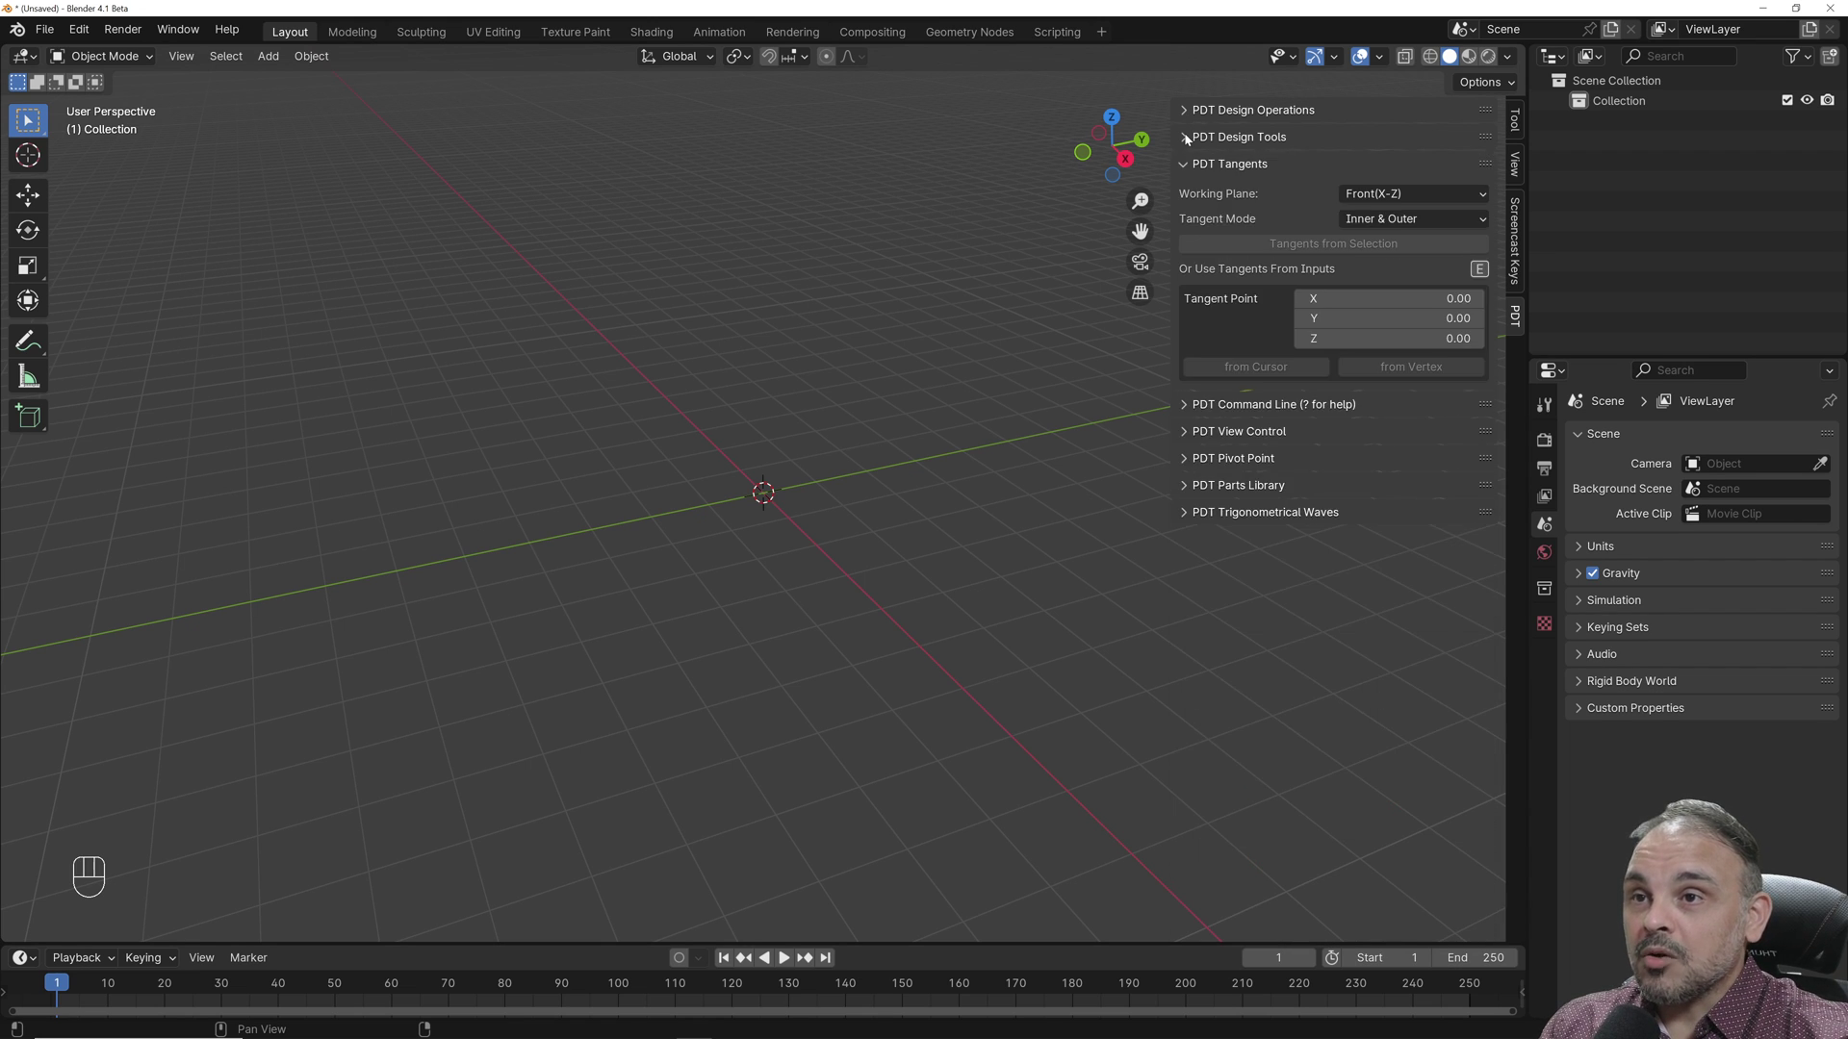
pyautogui.click(1183, 168)
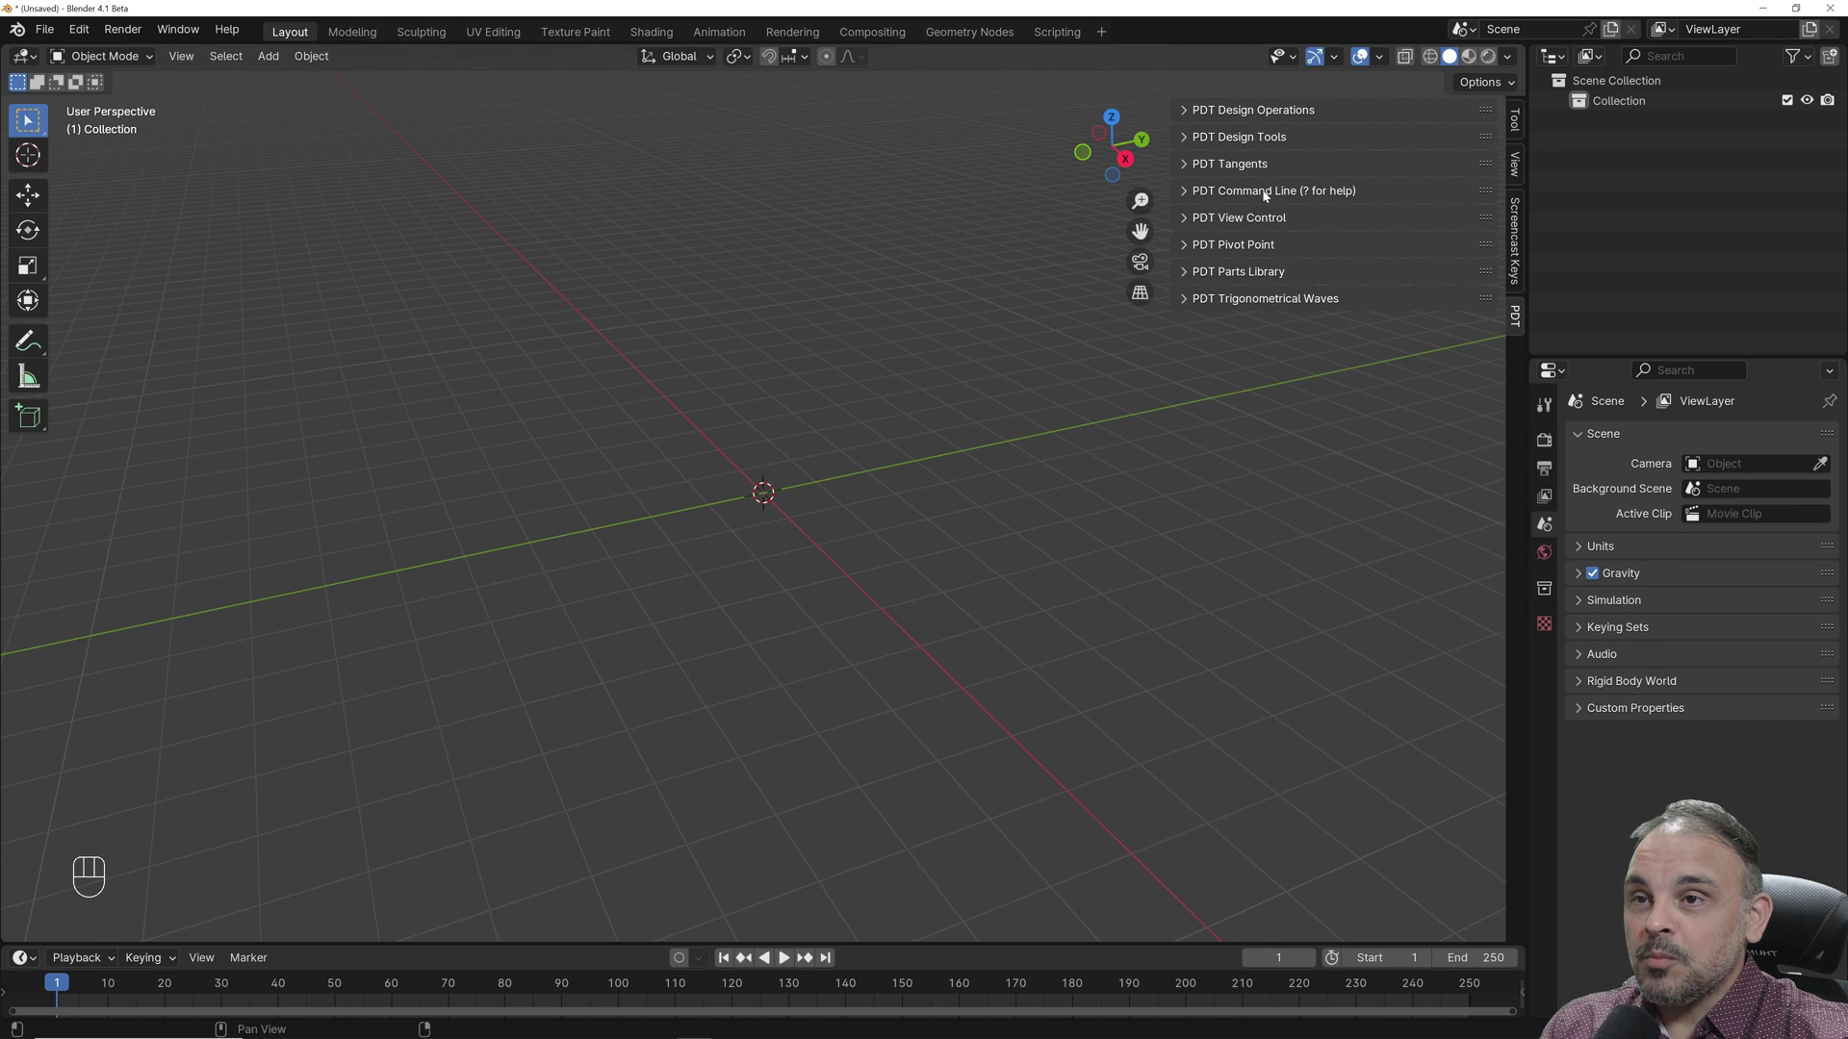
# - Expand PDT Command Line and clear CA0,0,0 from the command field, erasing a trial @1<90
pyautogui.click(1184, 192)
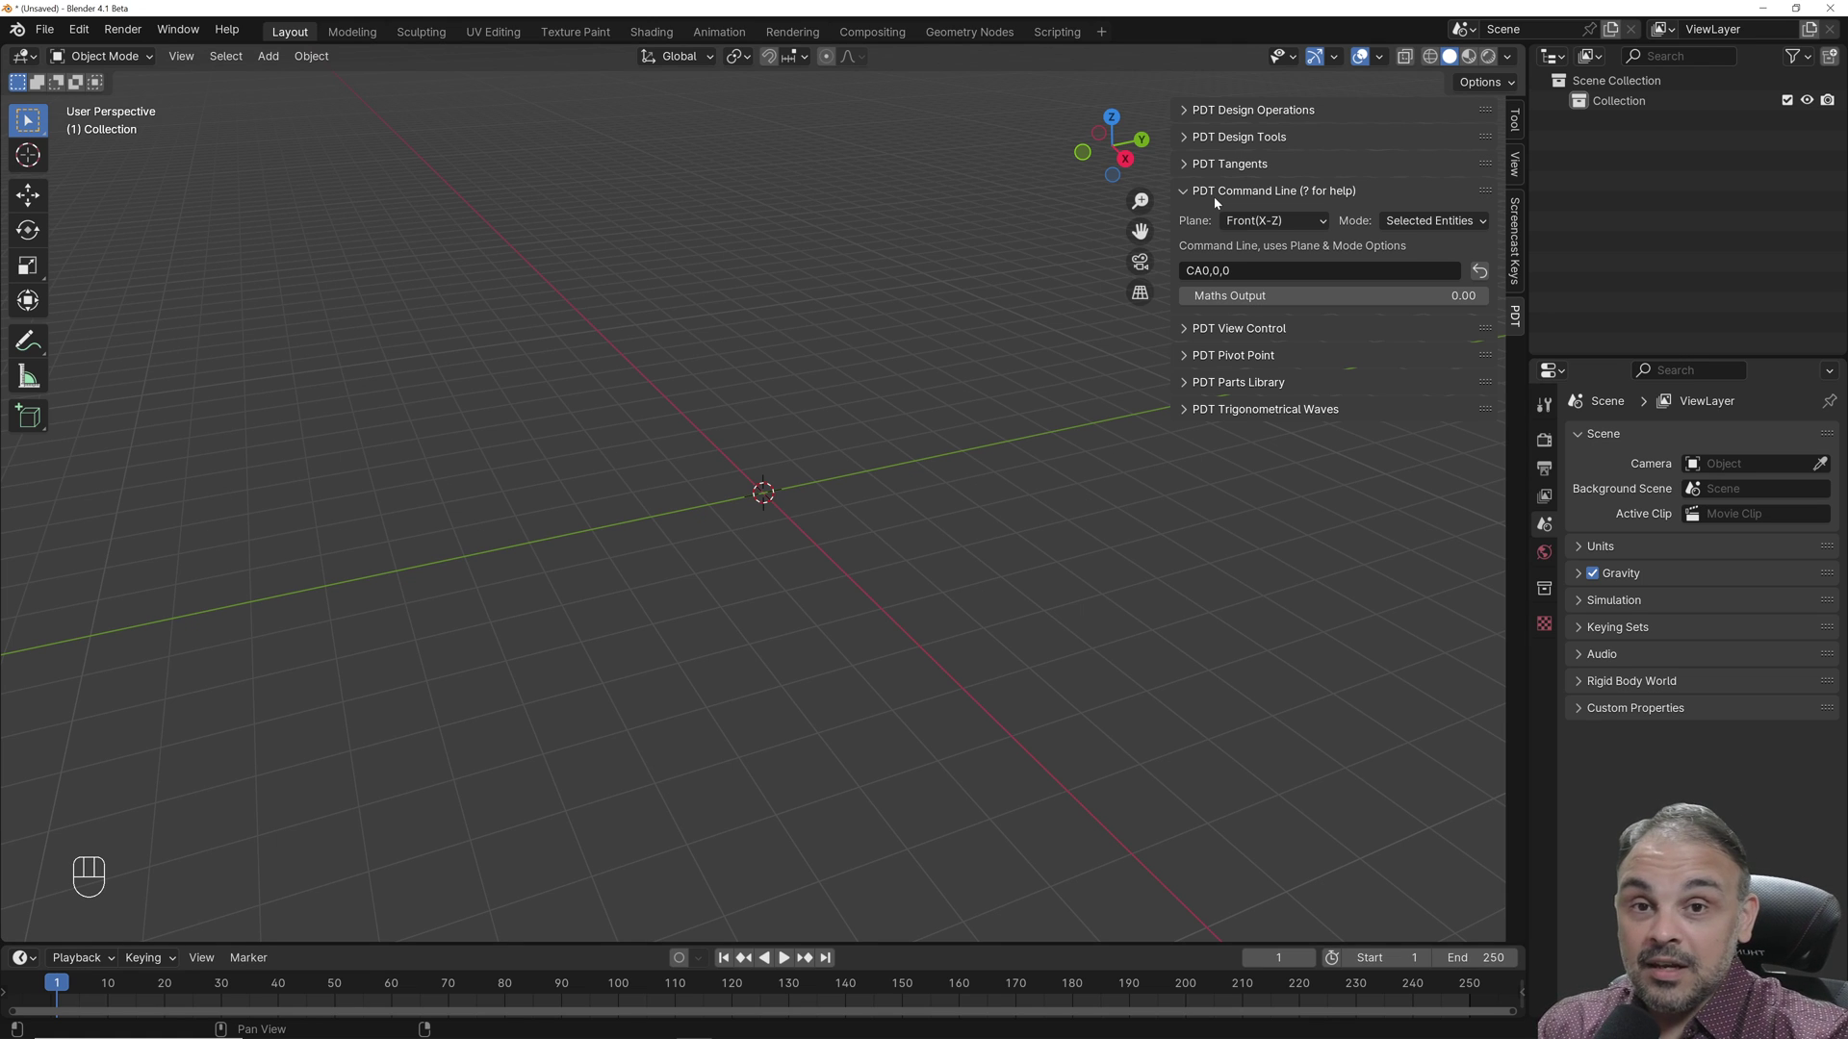
pyautogui.click(1289, 271)
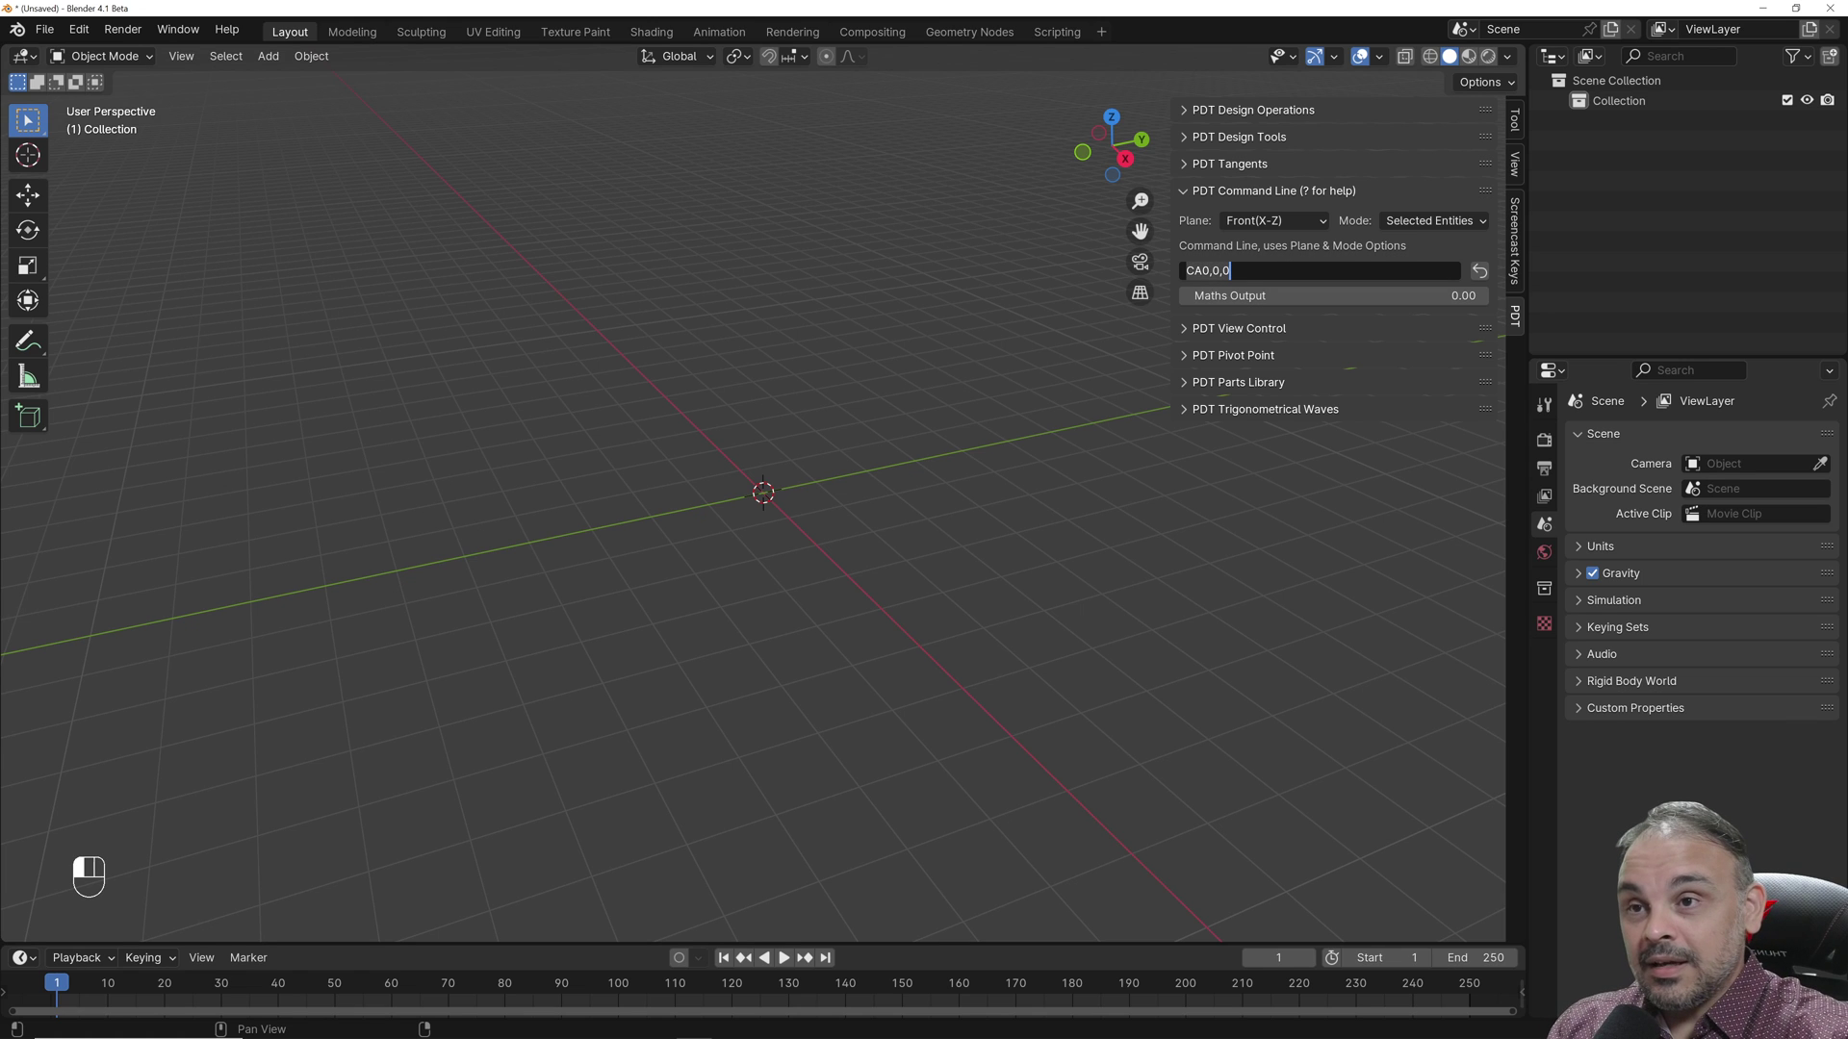
pyautogui.hotkey('ctrl', 'a')
pyautogui.press('BackSpace')
pyautogui.write('@1<90')
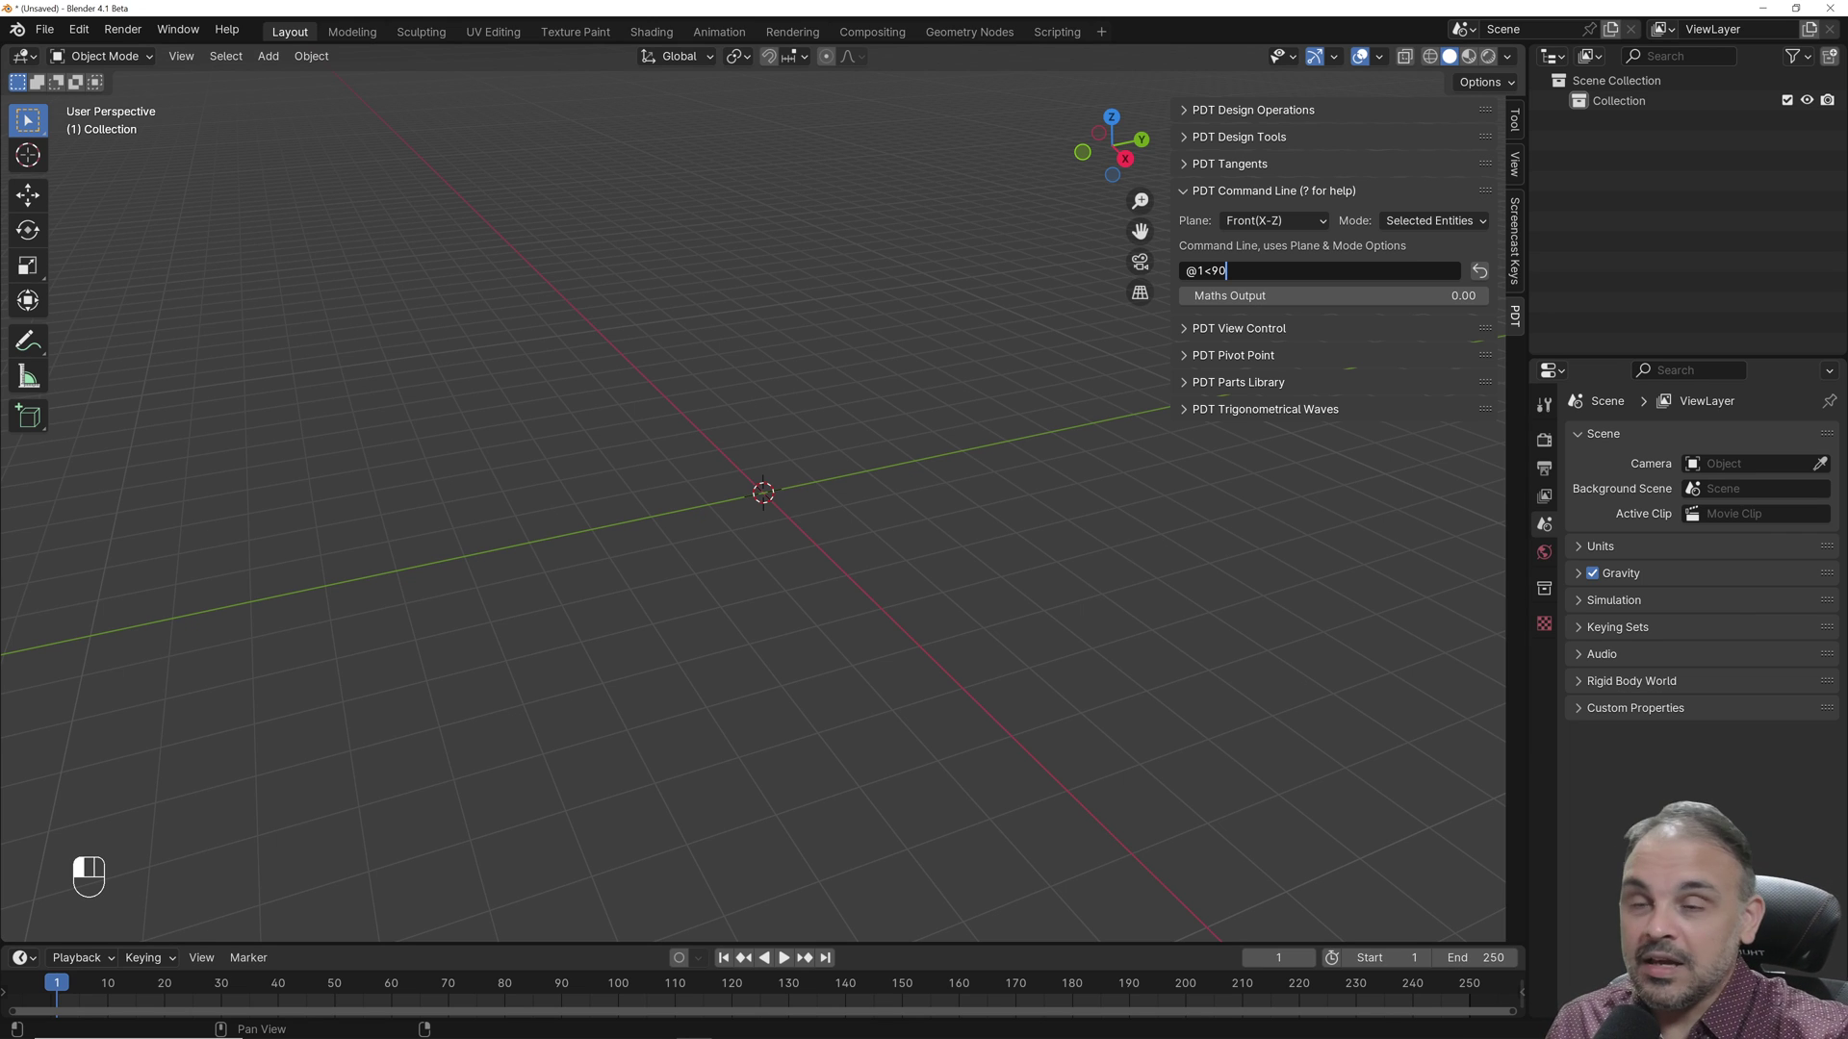
pyautogui.press('BackSpace')
pyautogui.press('BackSpace')
pyautogui.press('BackSpace')
pyautogui.press('BackSpace')
pyautogui.press('BackSpace')
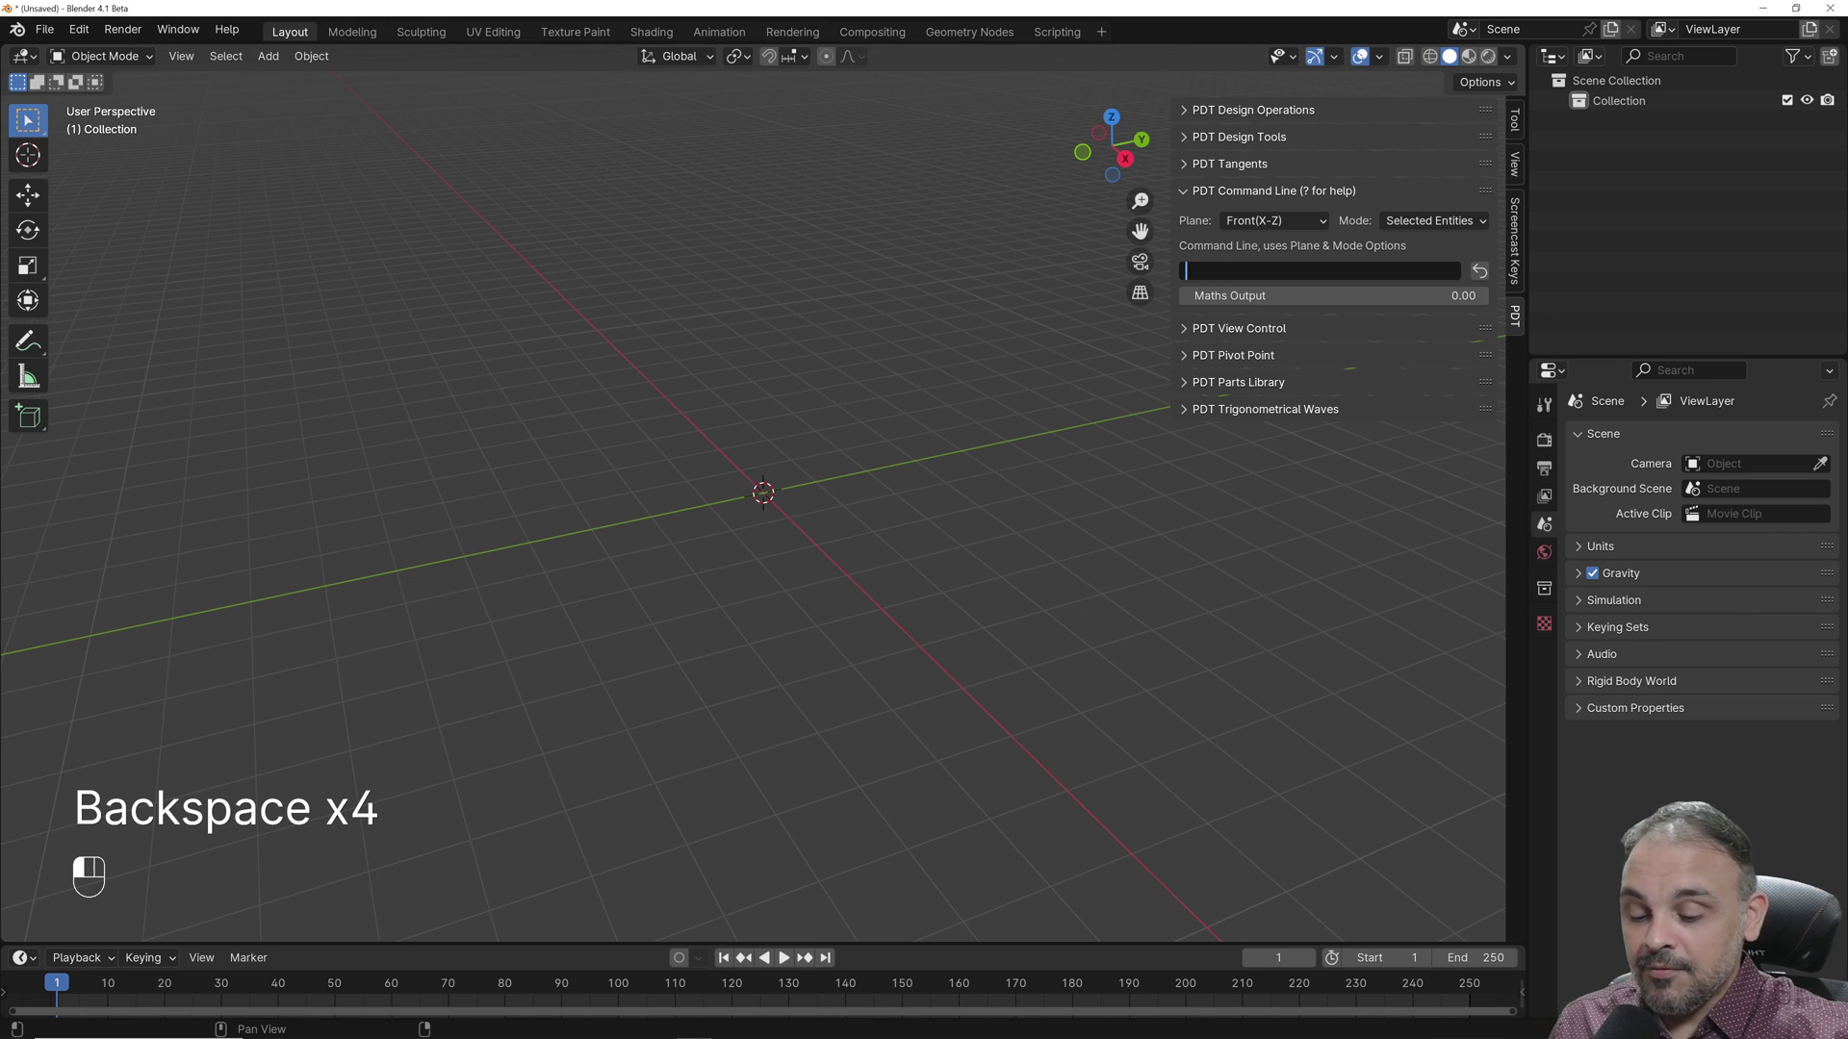
# - Submit ? to view the PDT Command Line Help, then empty the command field
pyautogui.write('?')
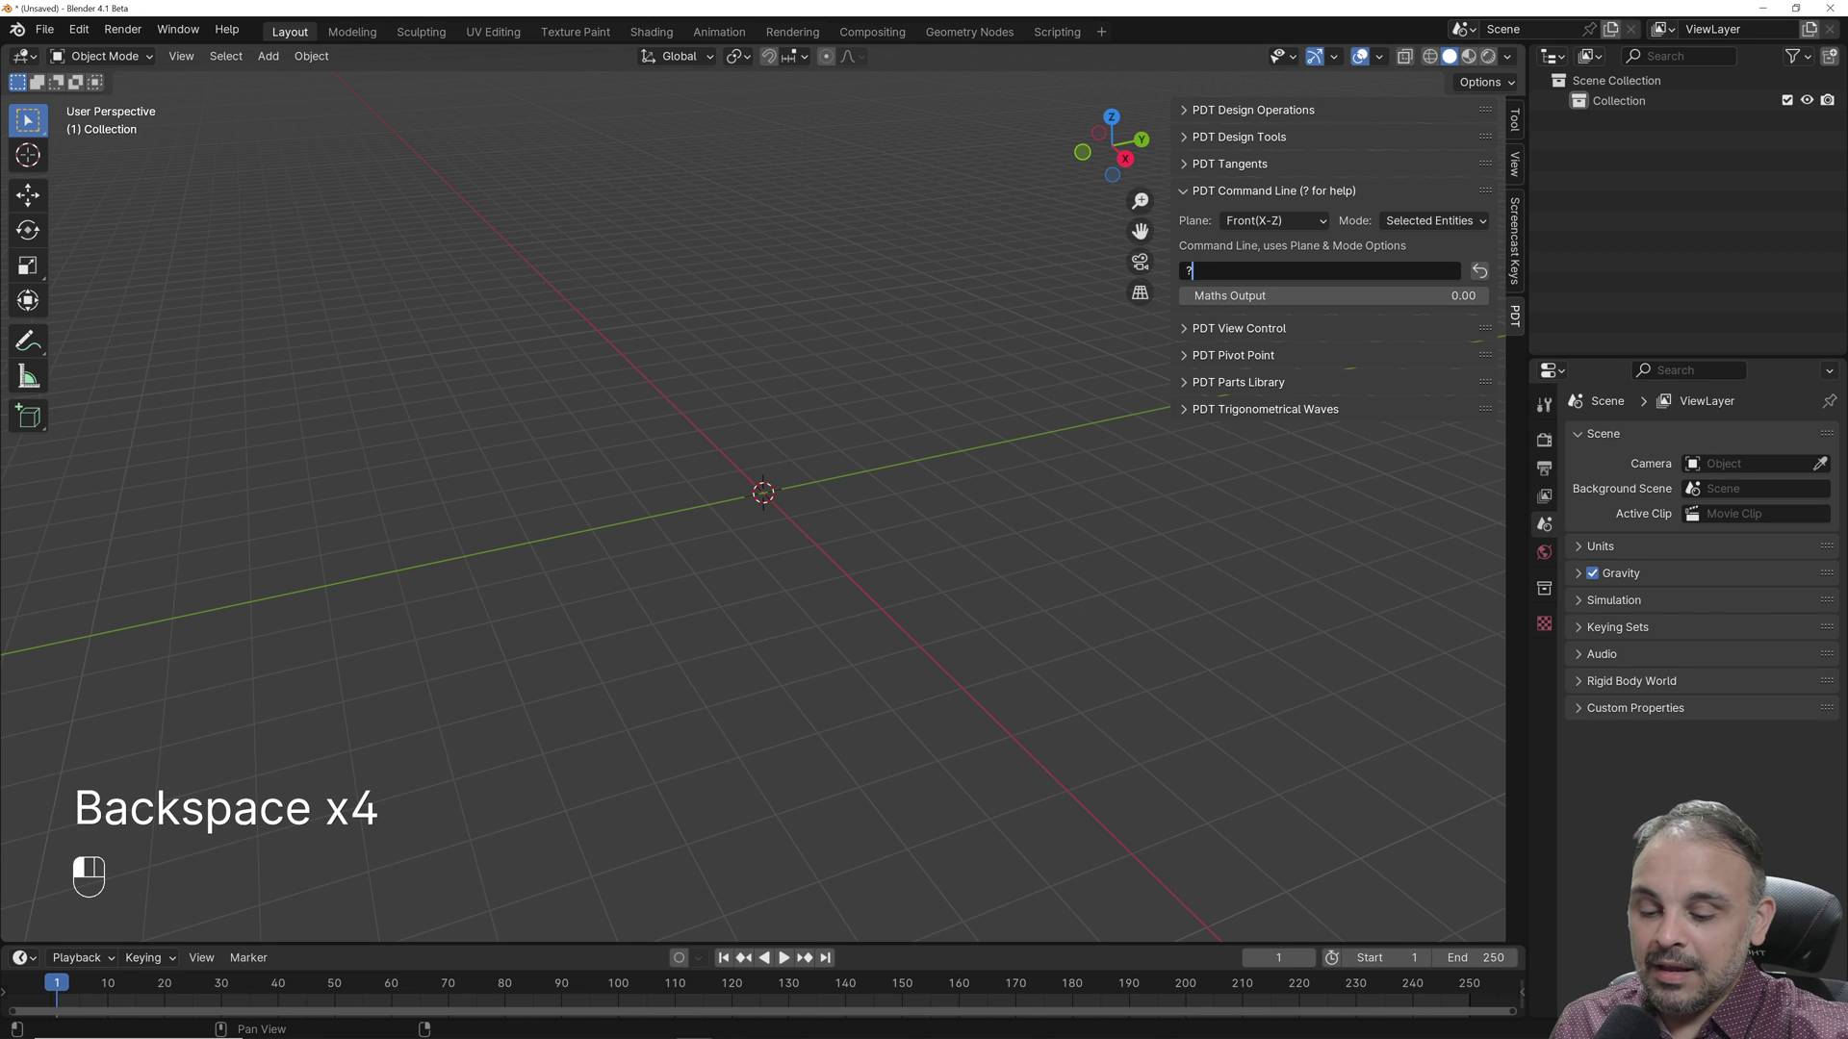
pyautogui.press('Return')
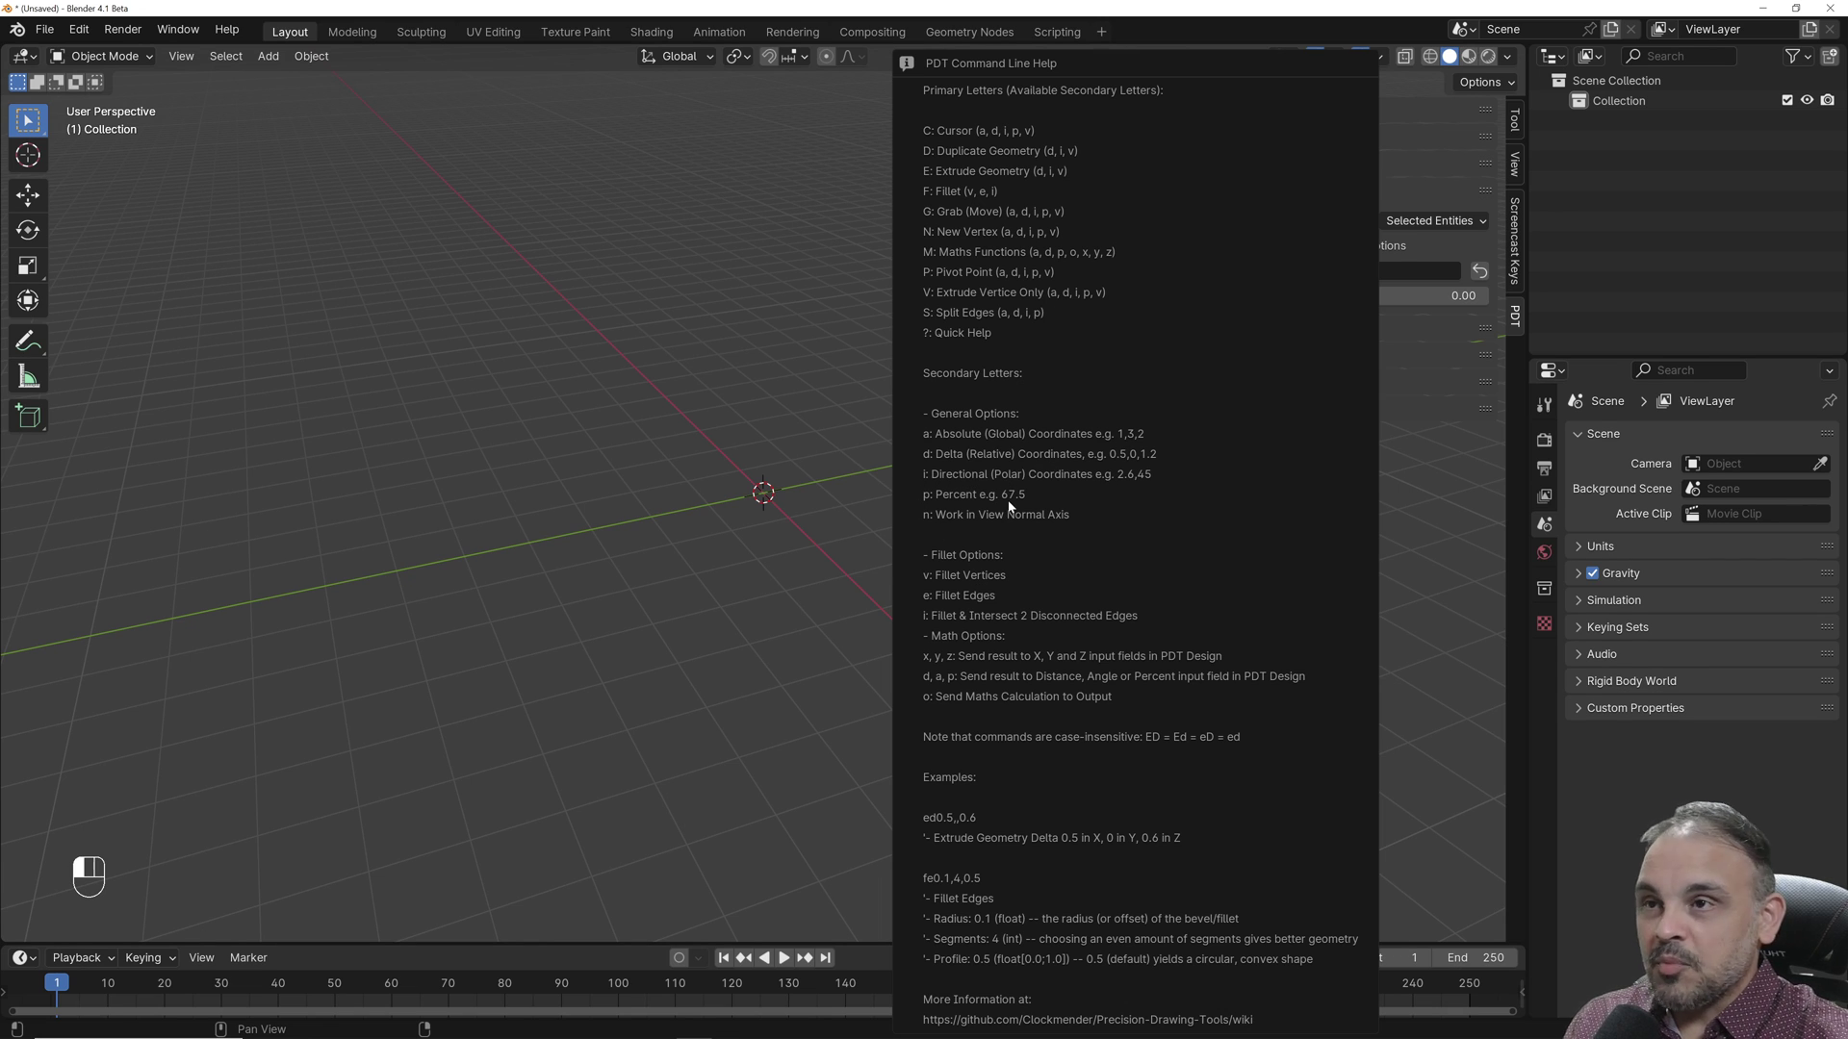
pyautogui.click(1214, 270)
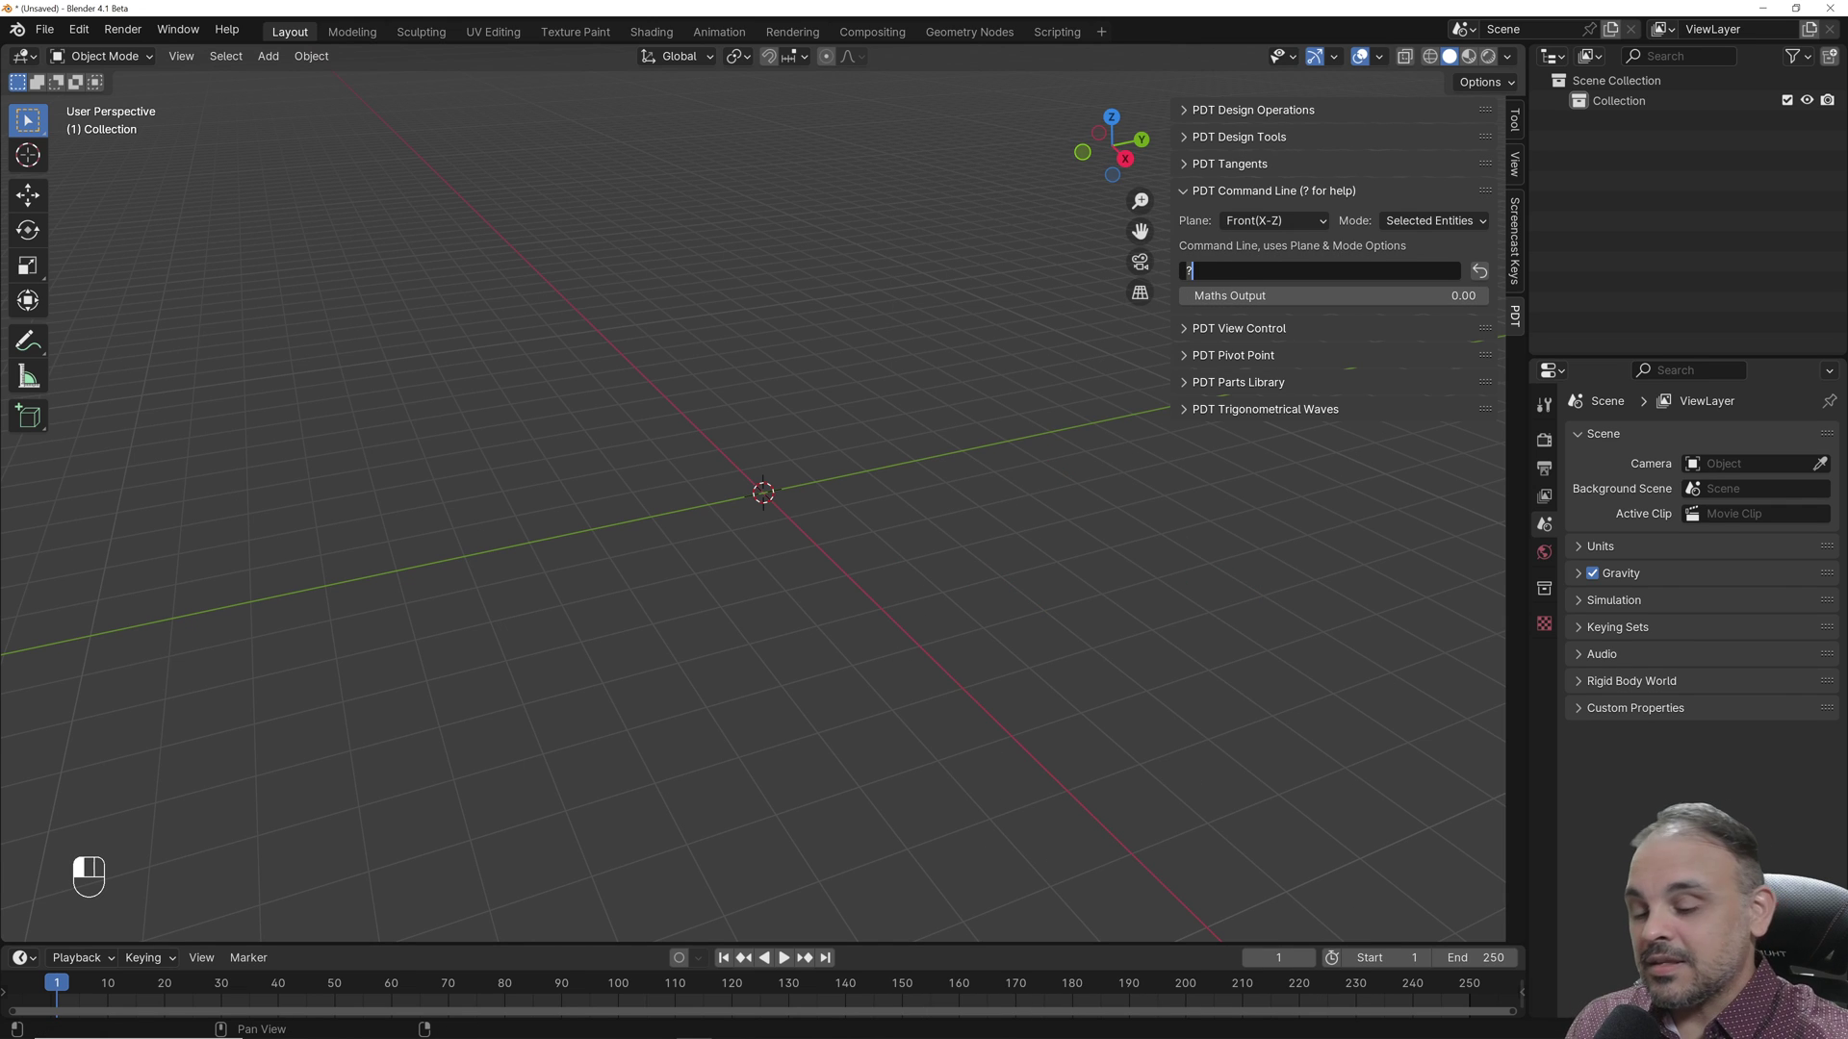
pyautogui.press('BackSpace')
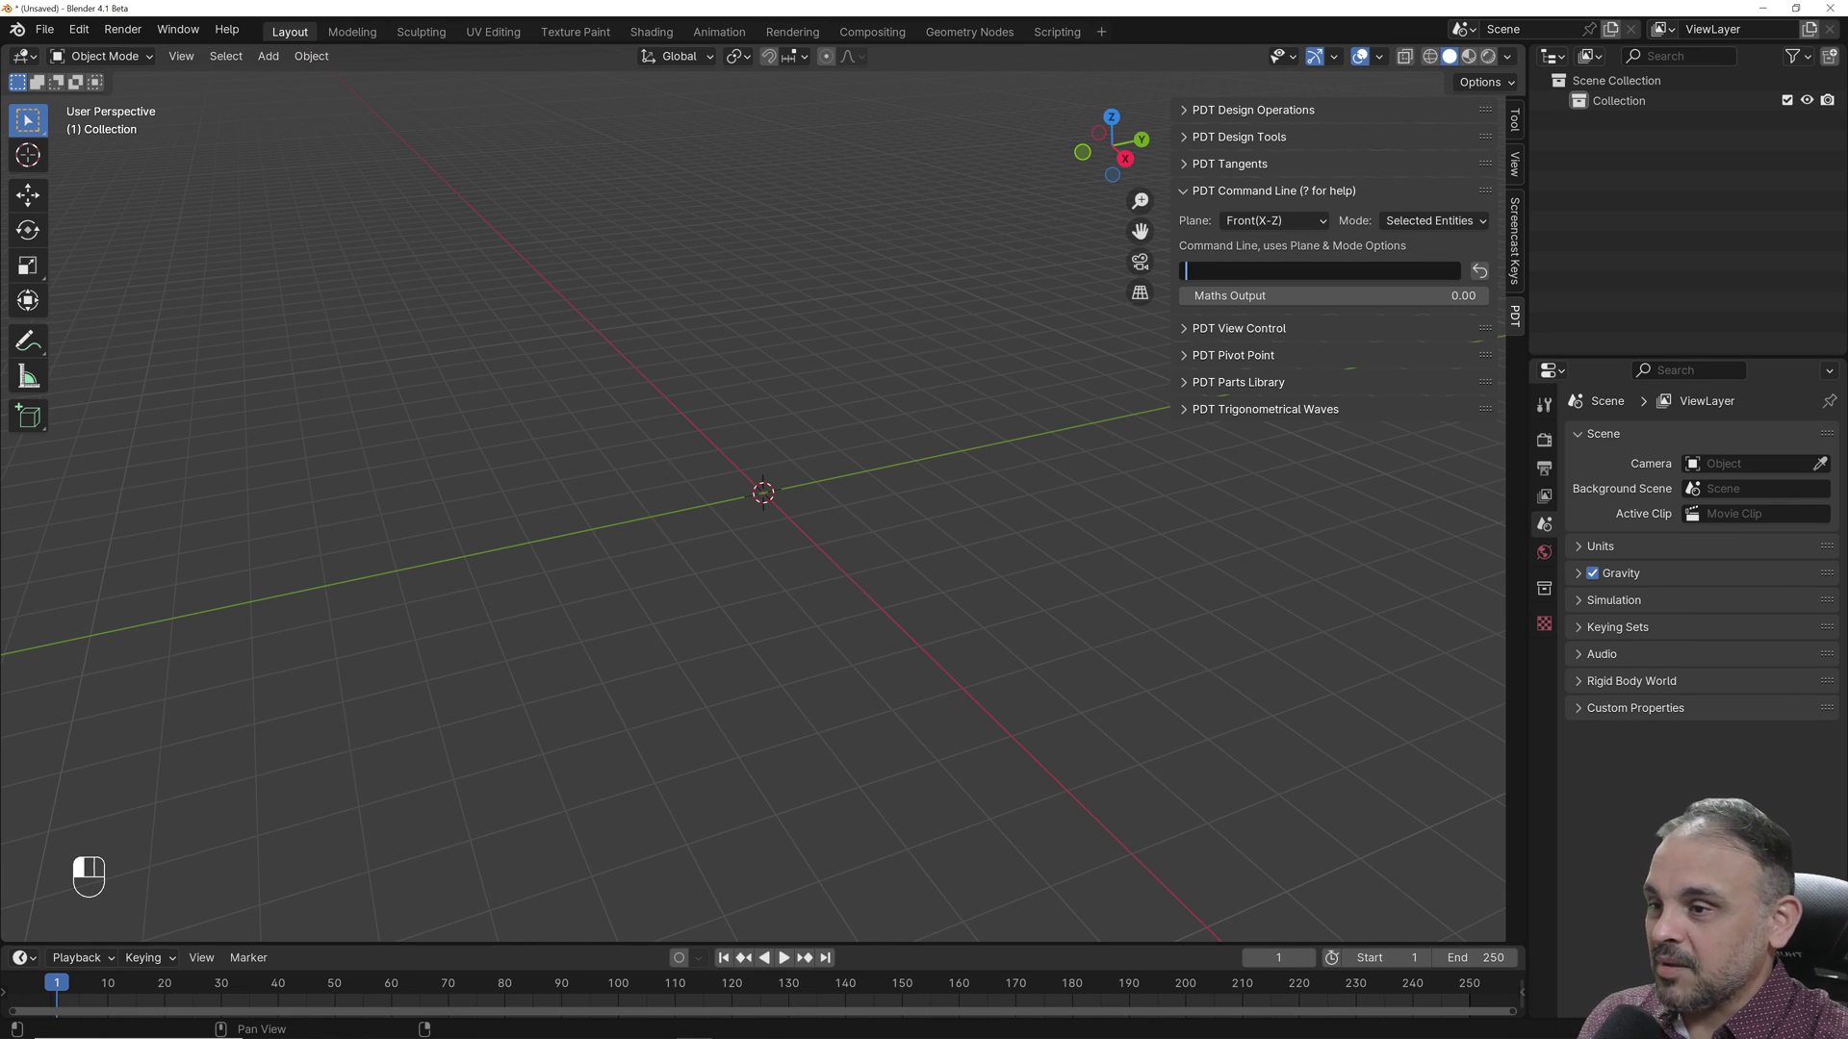
pyautogui.write('A')
pyautogui.press('BackSpace')
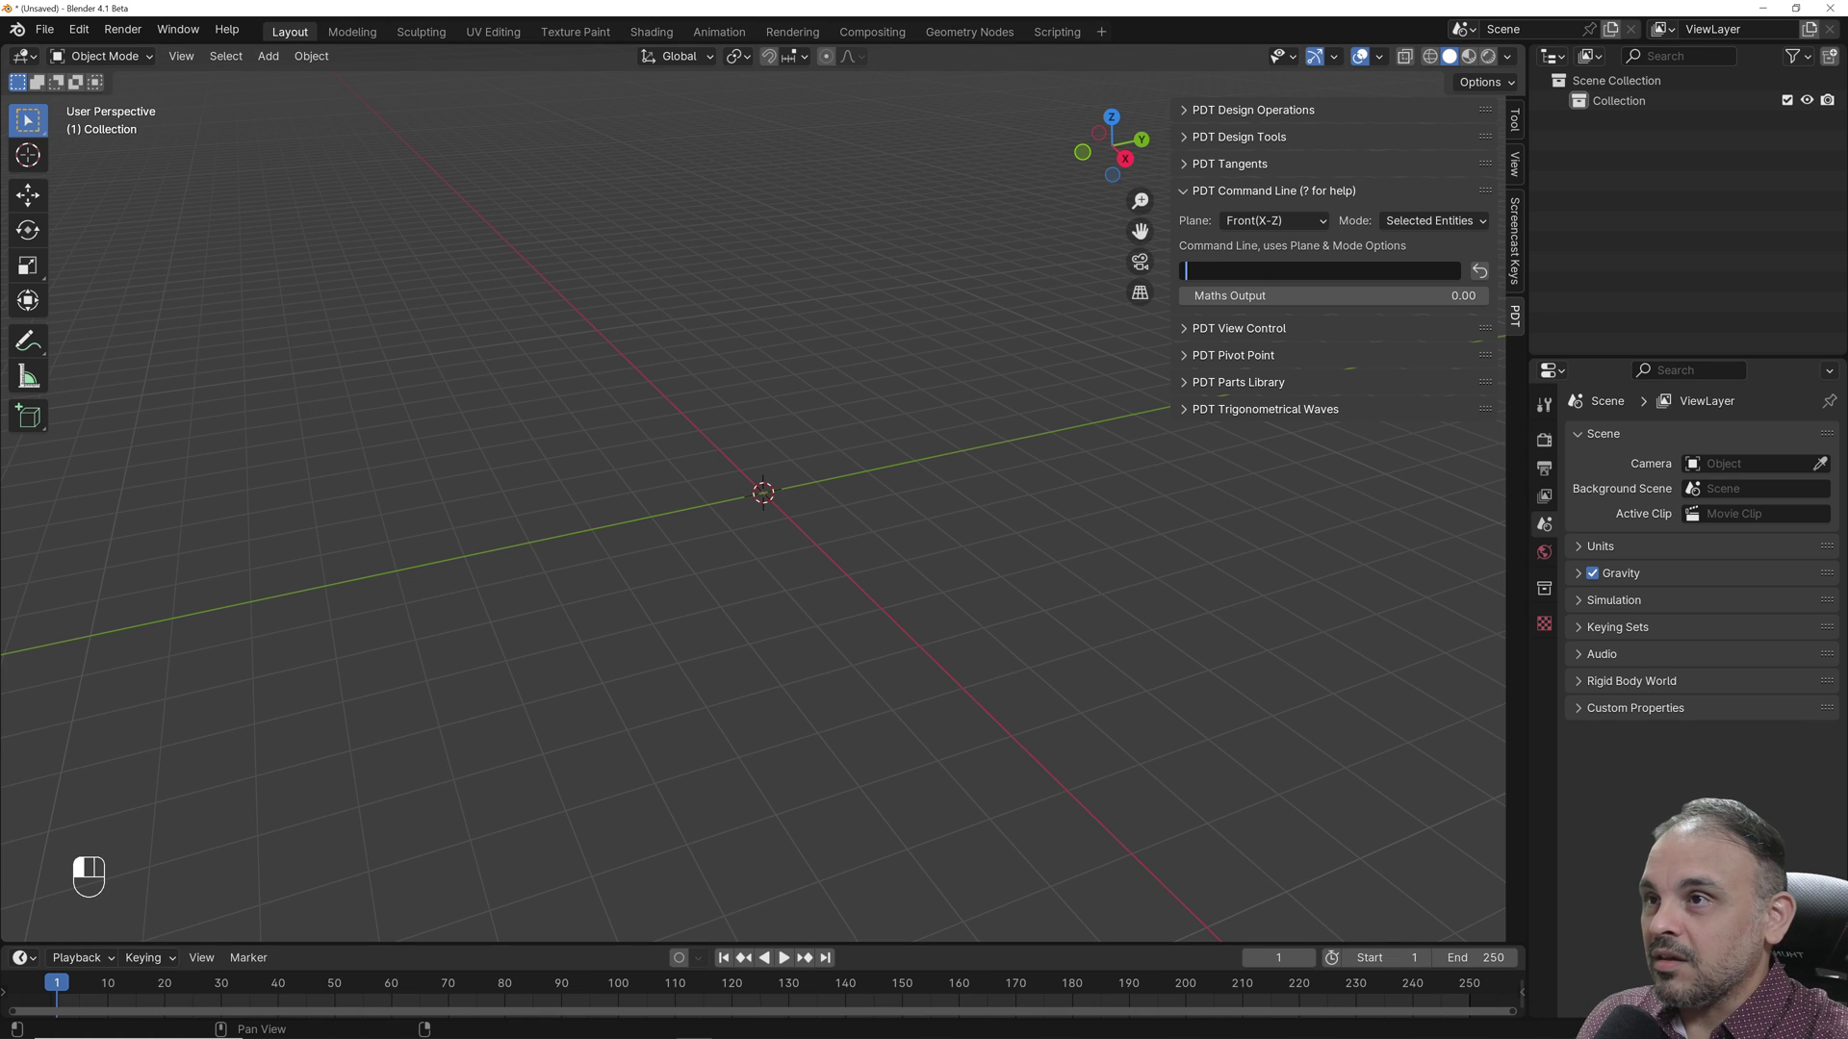
# - Add a plane, switch to top view and Edit Mode, and select its top-right vertex
pyautogui.click(824, 464)
pyautogui.hotkey('shift', 'a')
pyautogui.moveTo(722, 484)
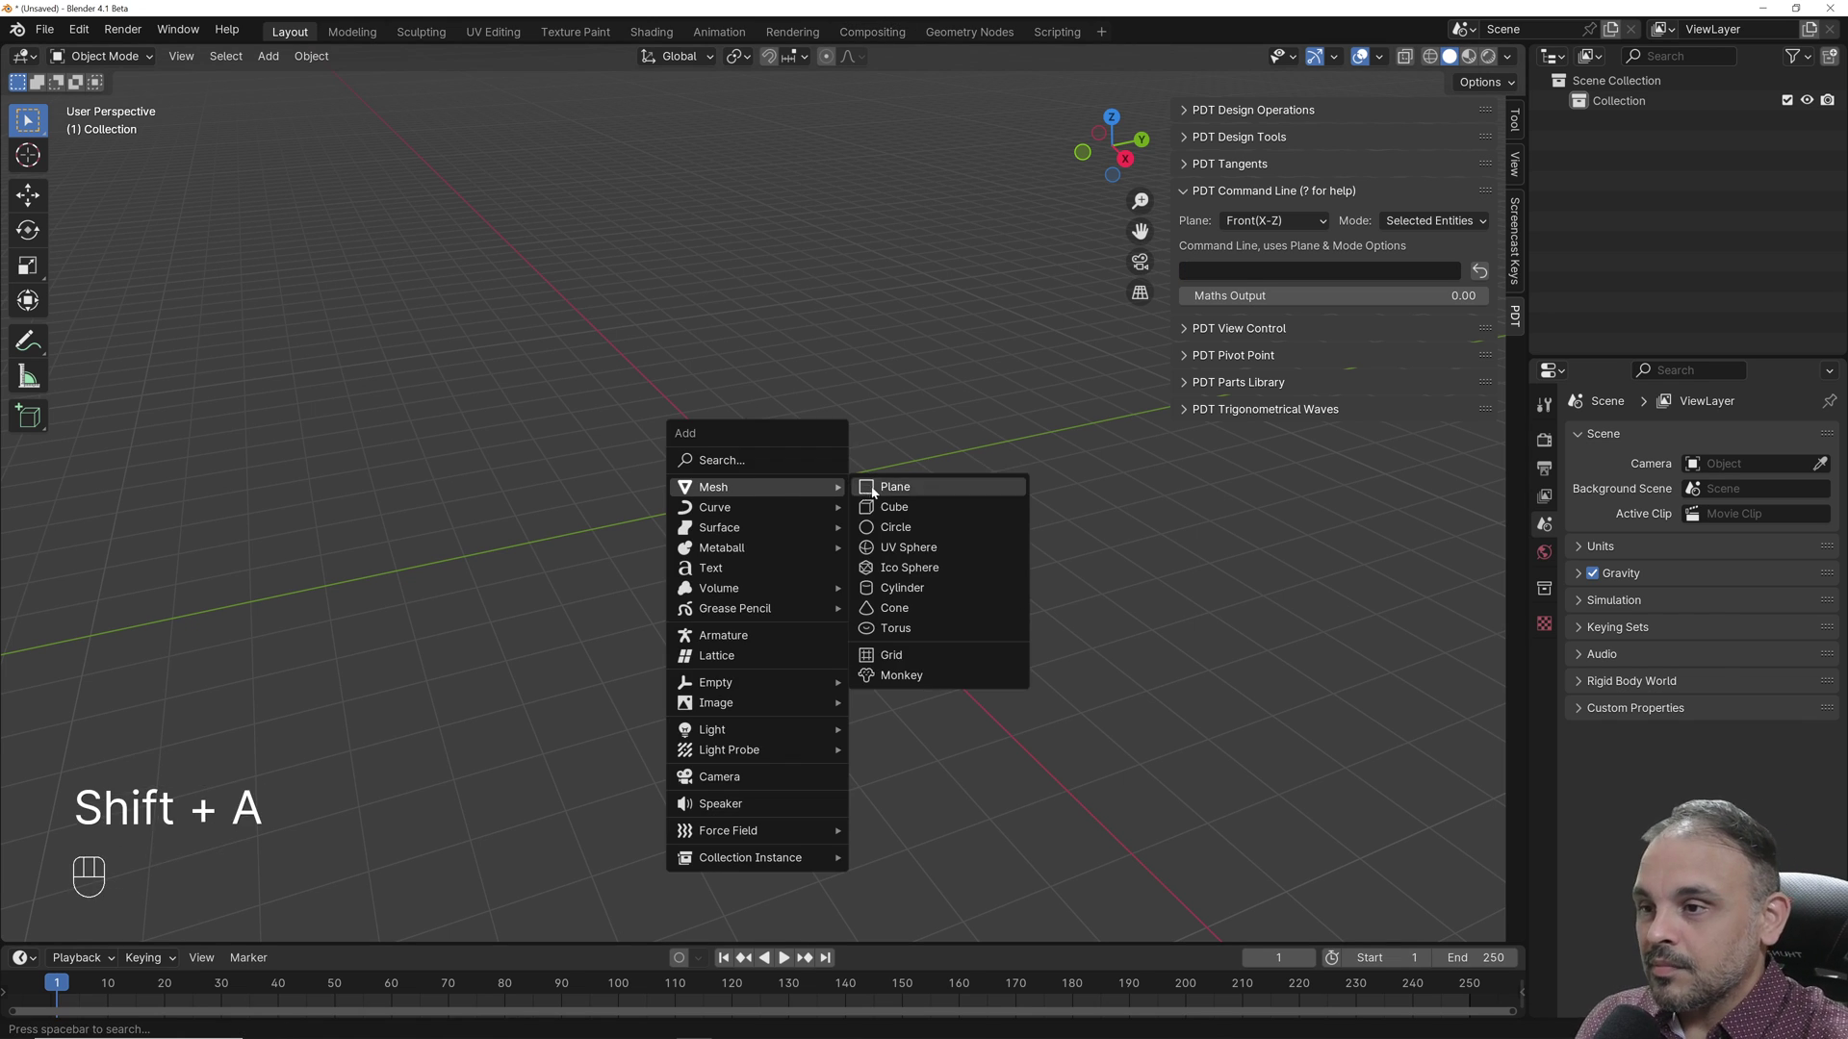
pyautogui.click(884, 484)
pyautogui.press('KP_7')
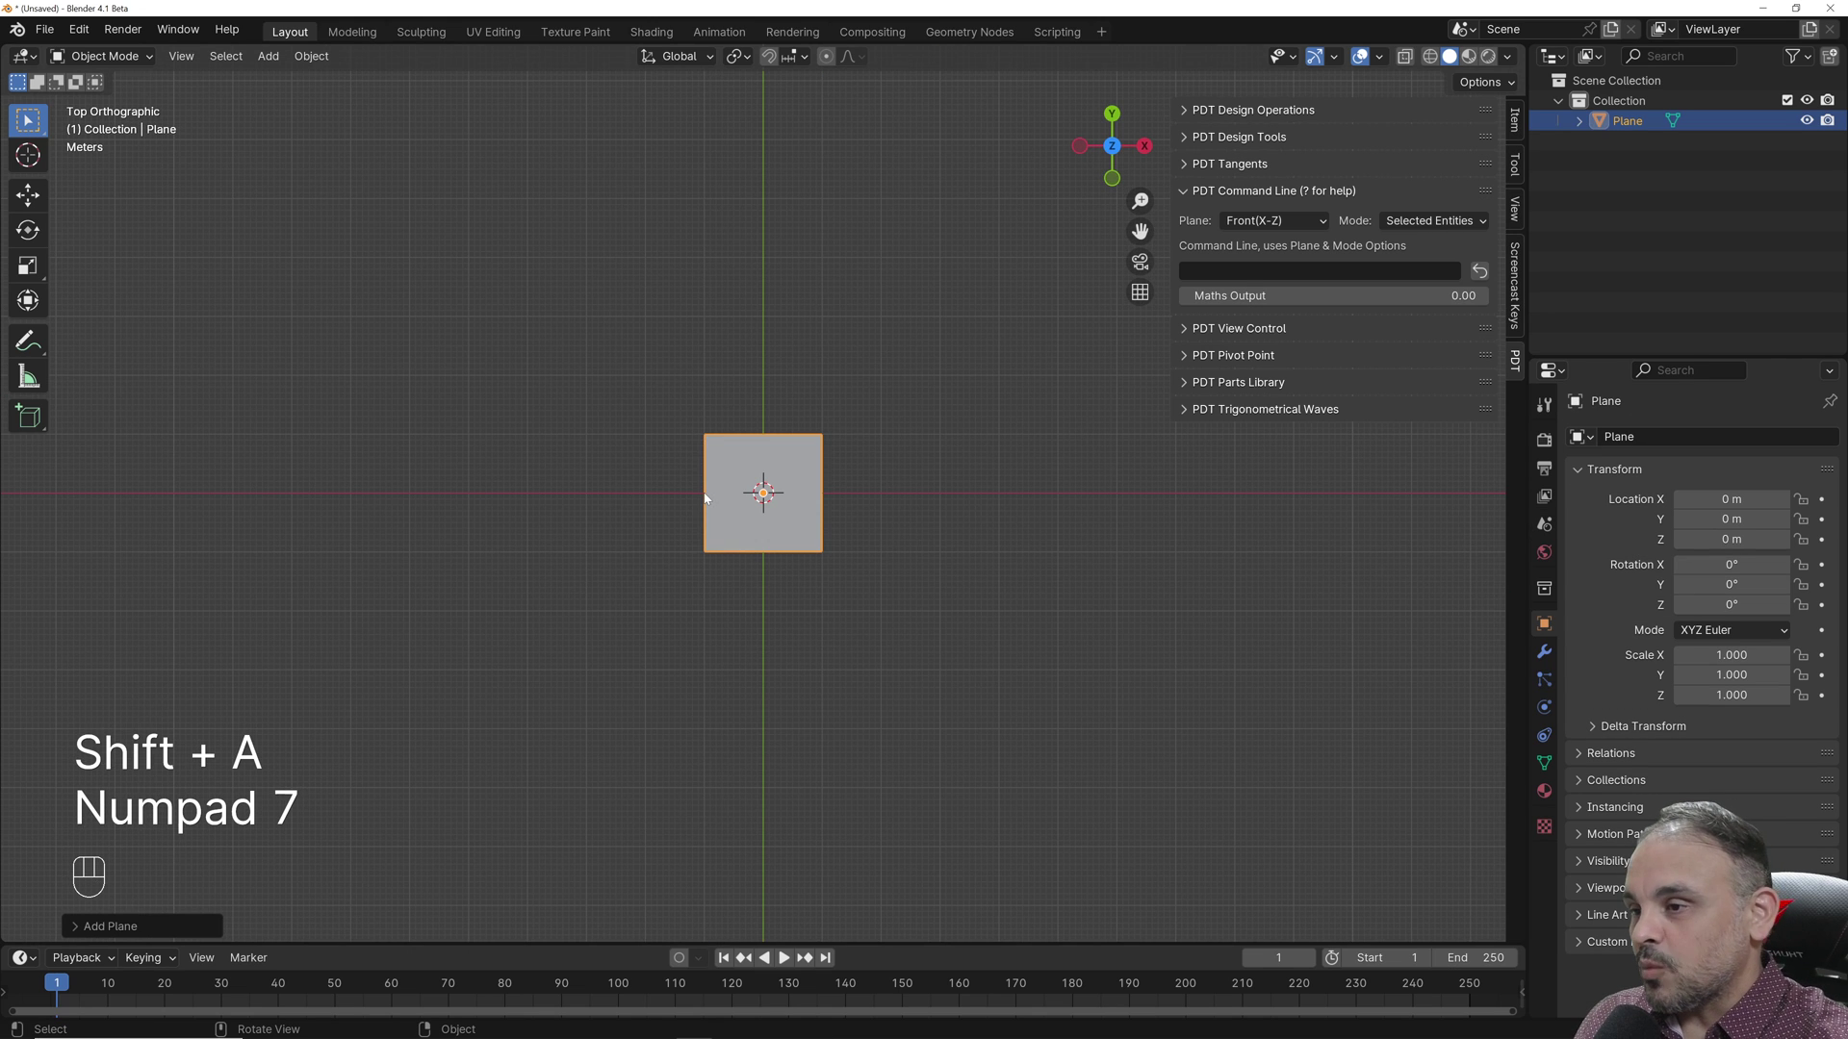
pyautogui.press('Tab')
pyautogui.click(832, 422)
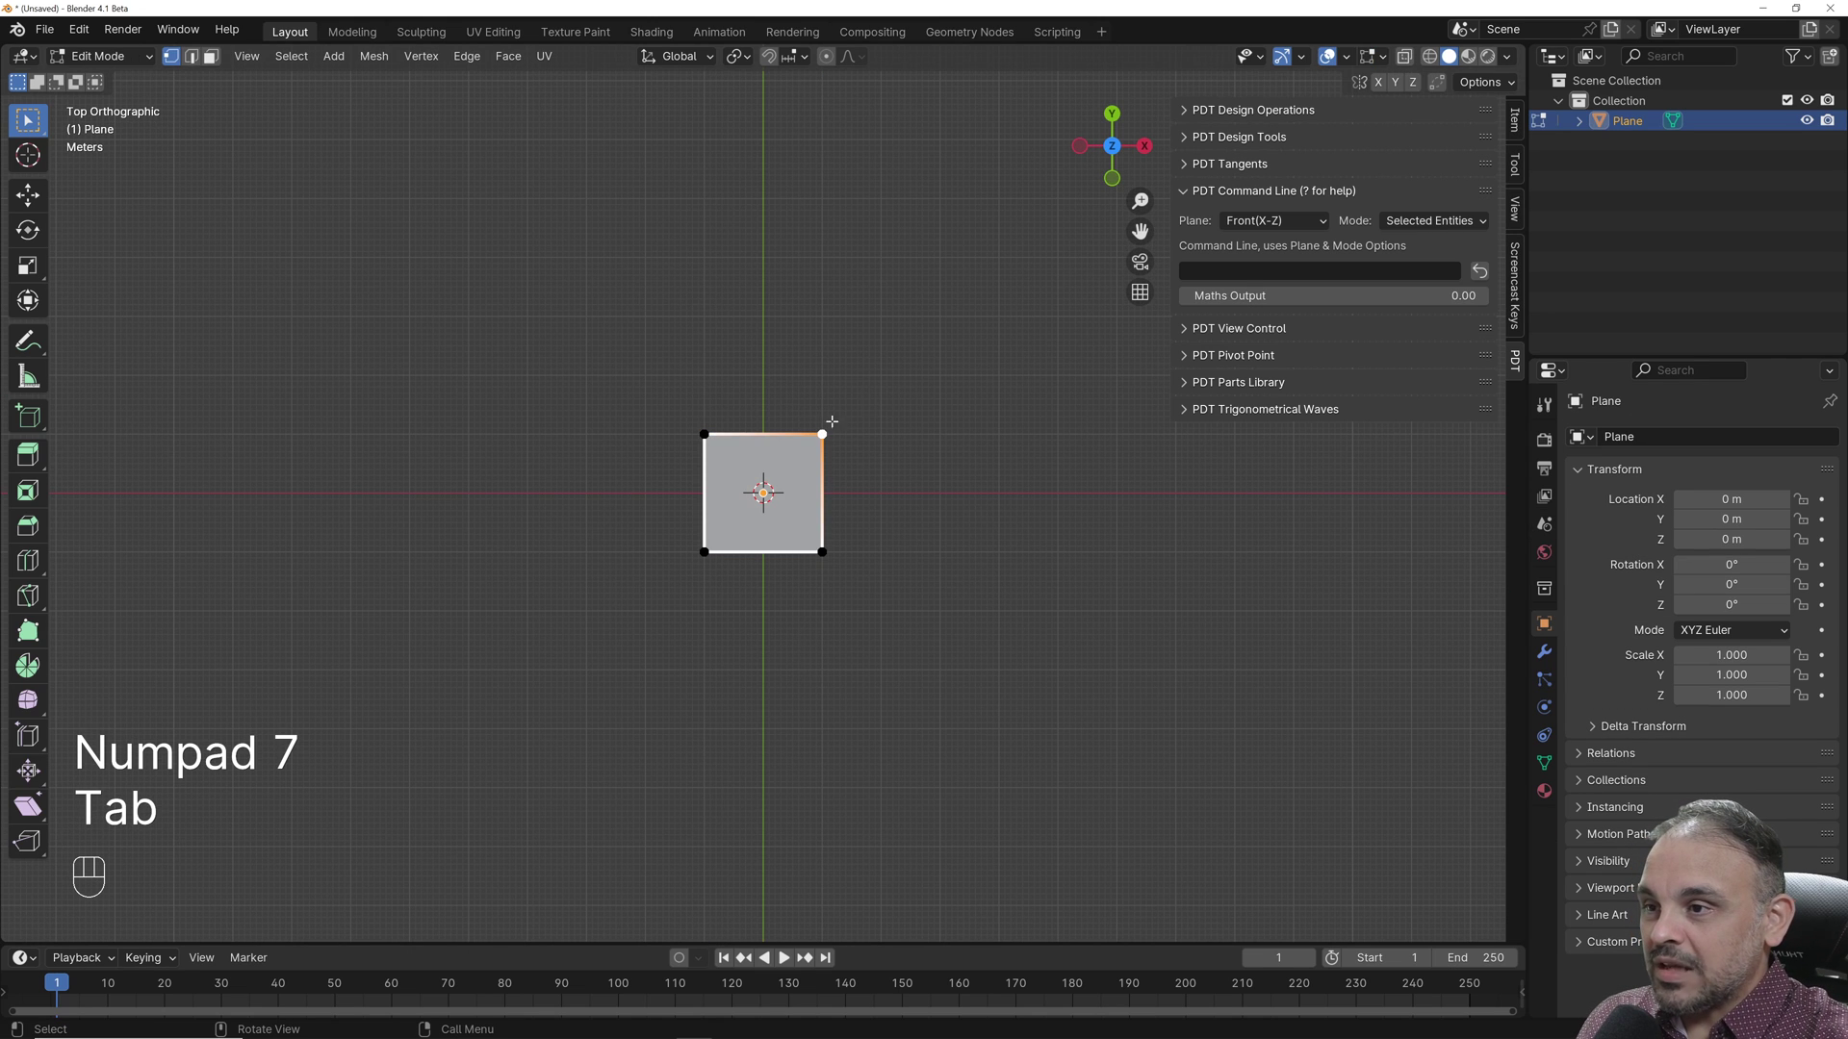
# - Set the PDT working plane to Top(X-Y) and type vi into the command field
pyautogui.click(1260, 223)
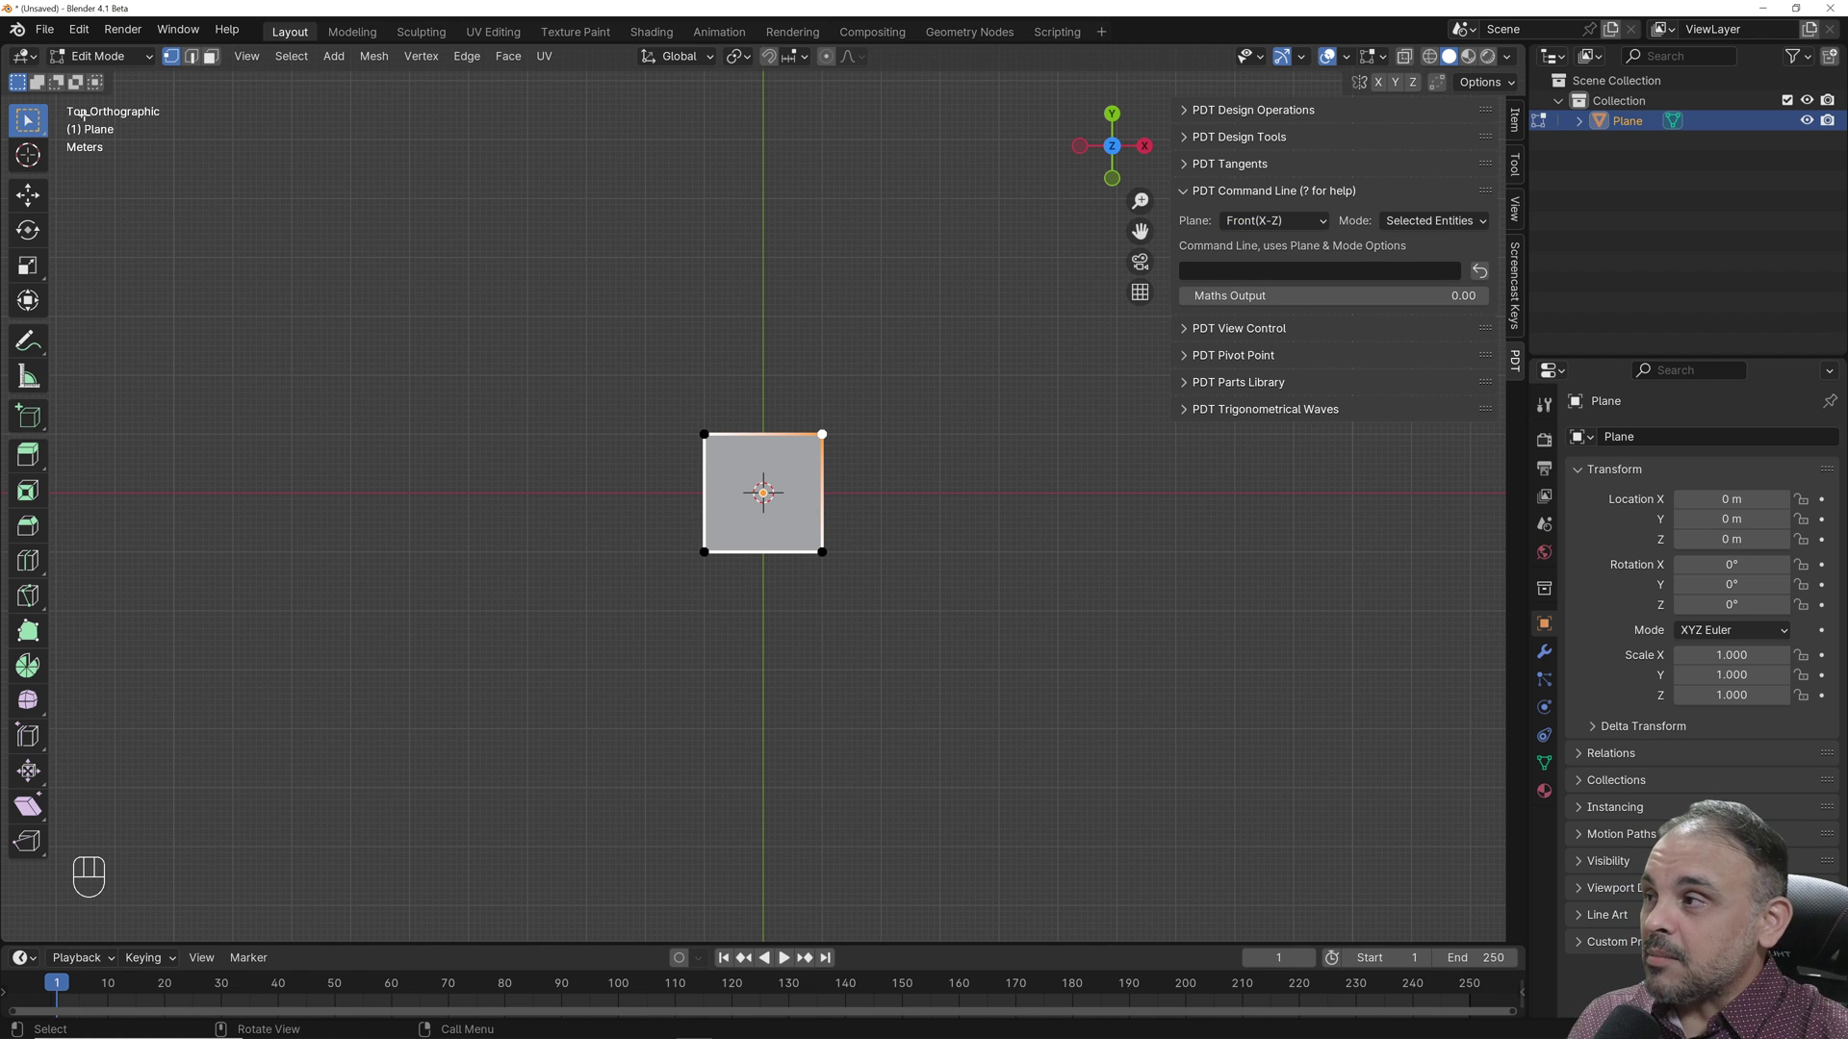
pyautogui.click(1269, 222)
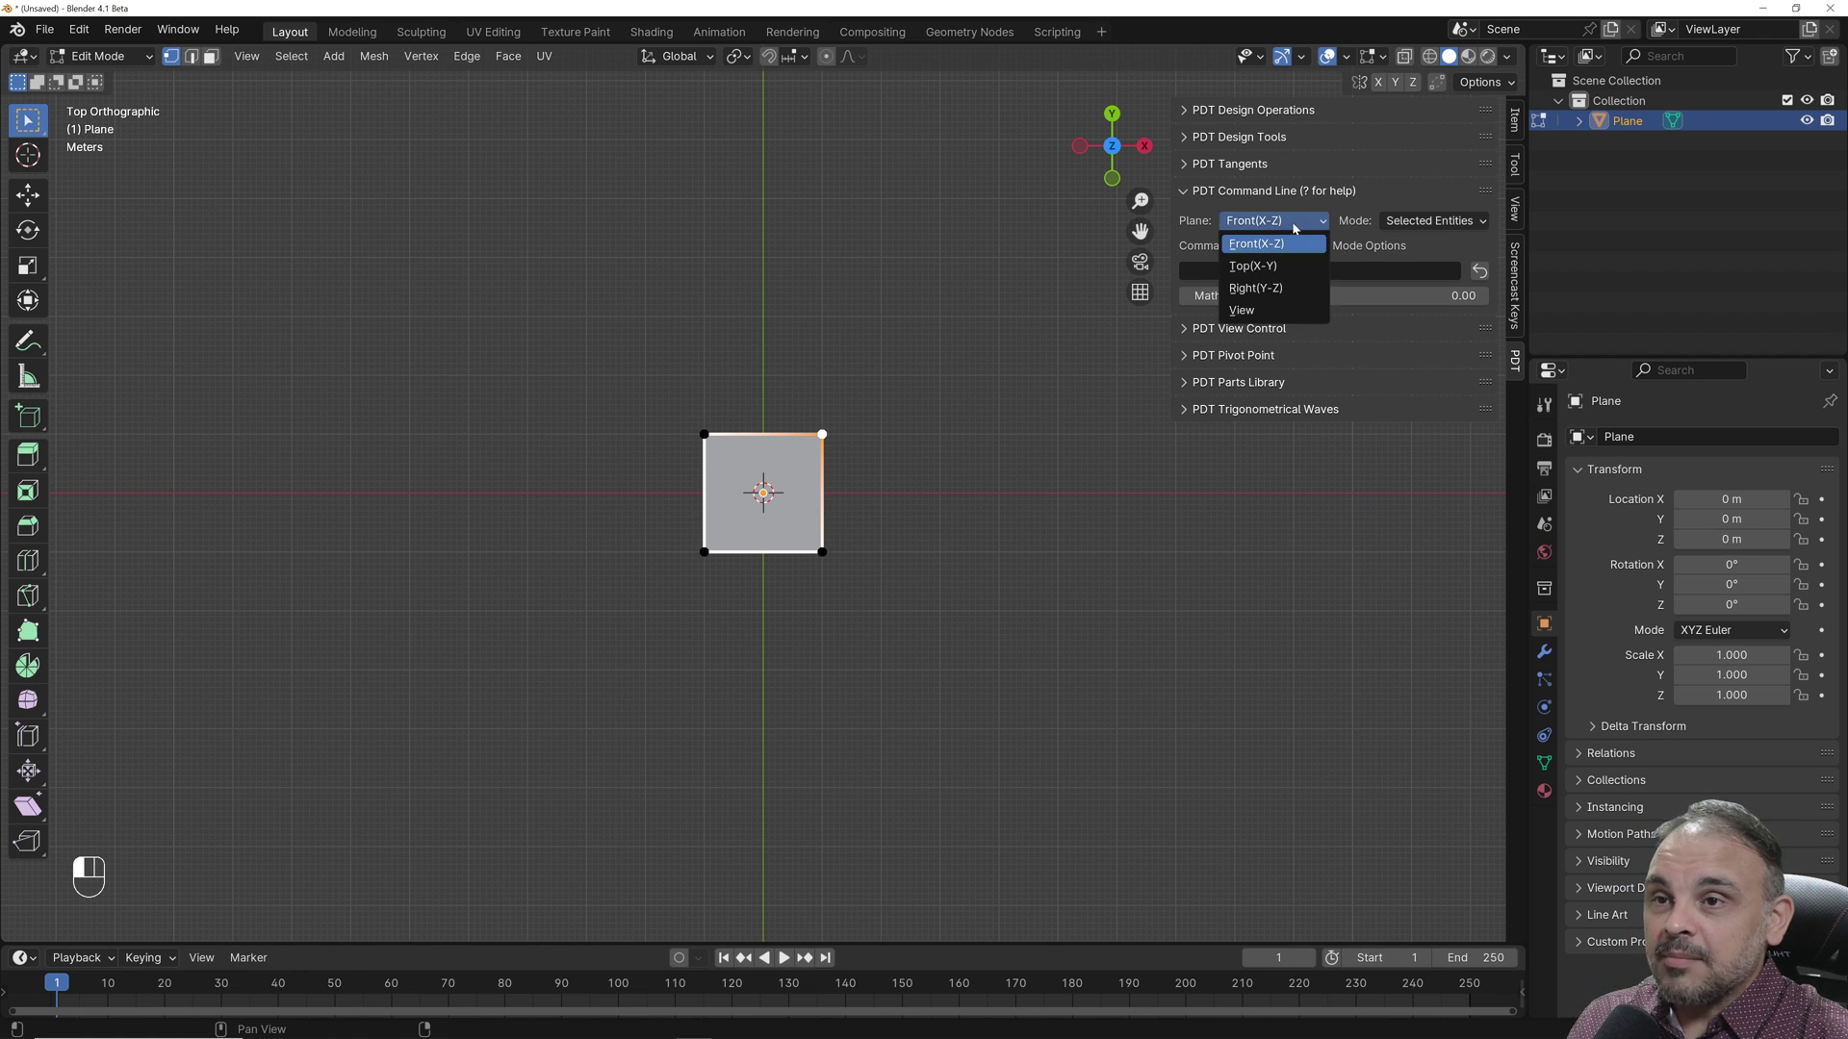
pyautogui.click(1277, 271)
pyautogui.click(1267, 272)
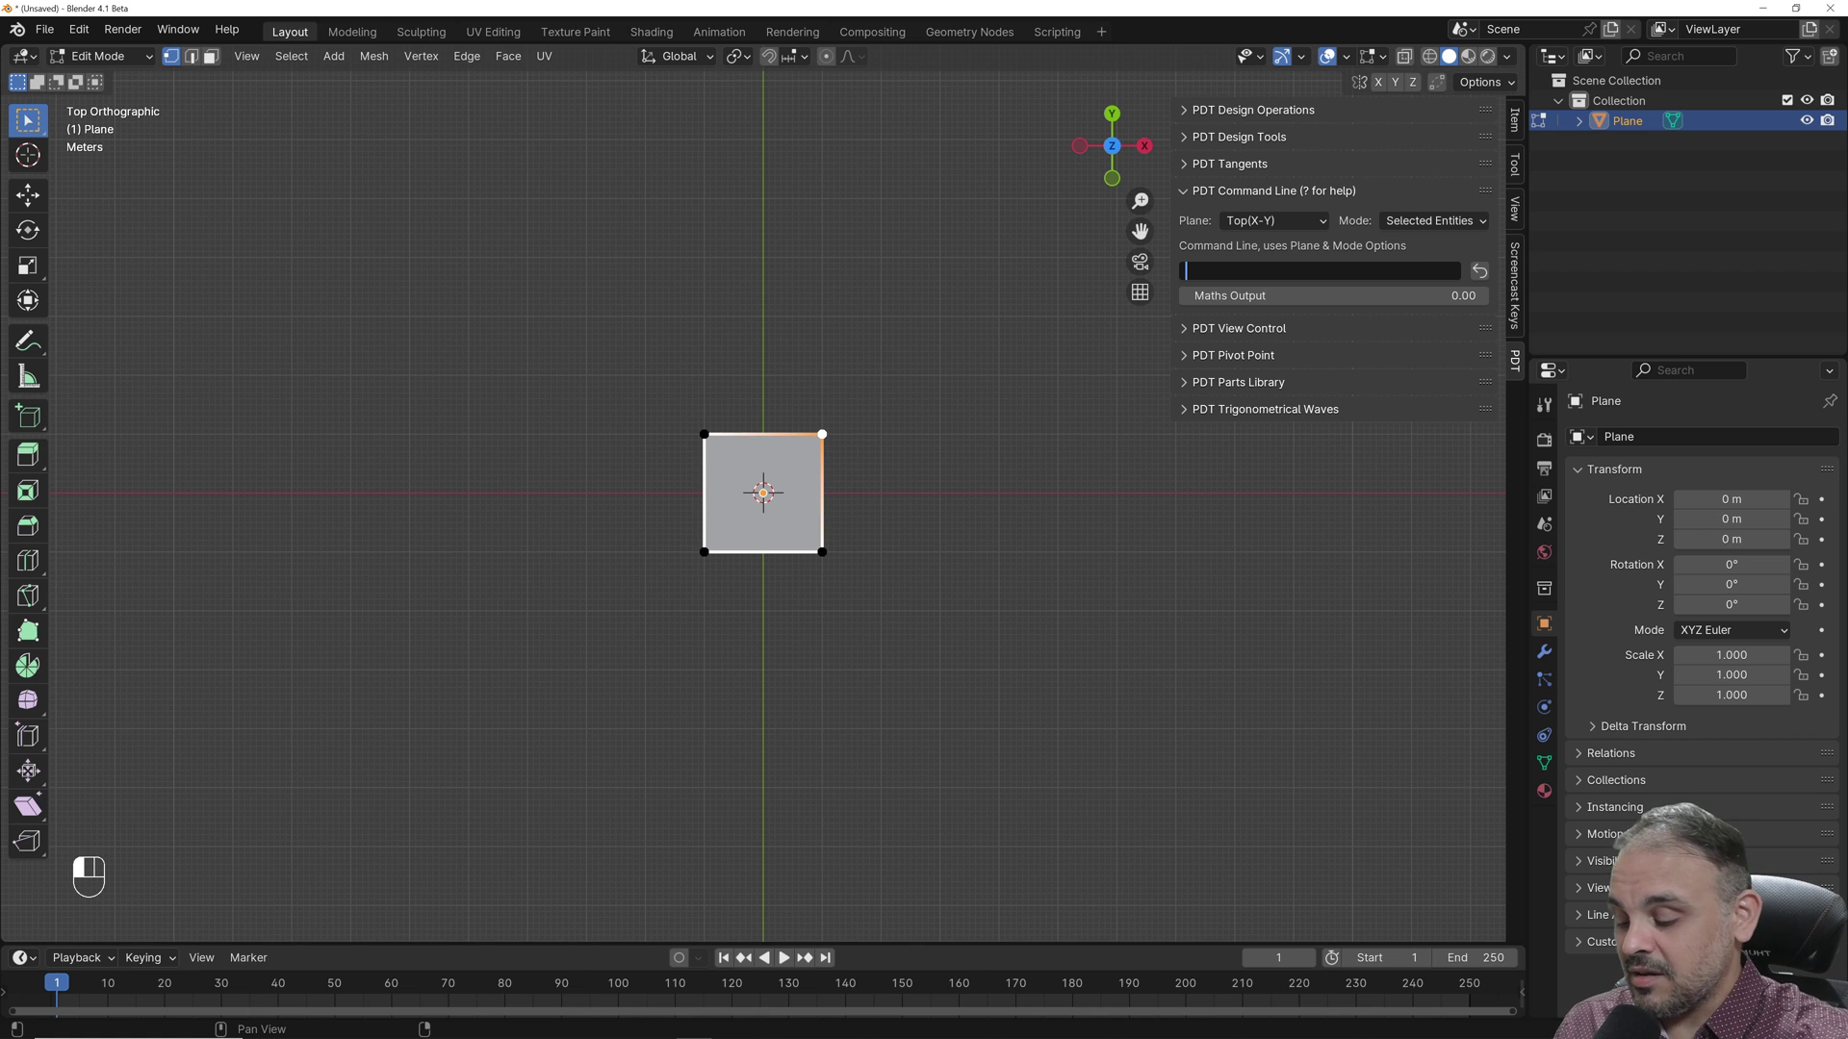
pyautogui.write('vi')
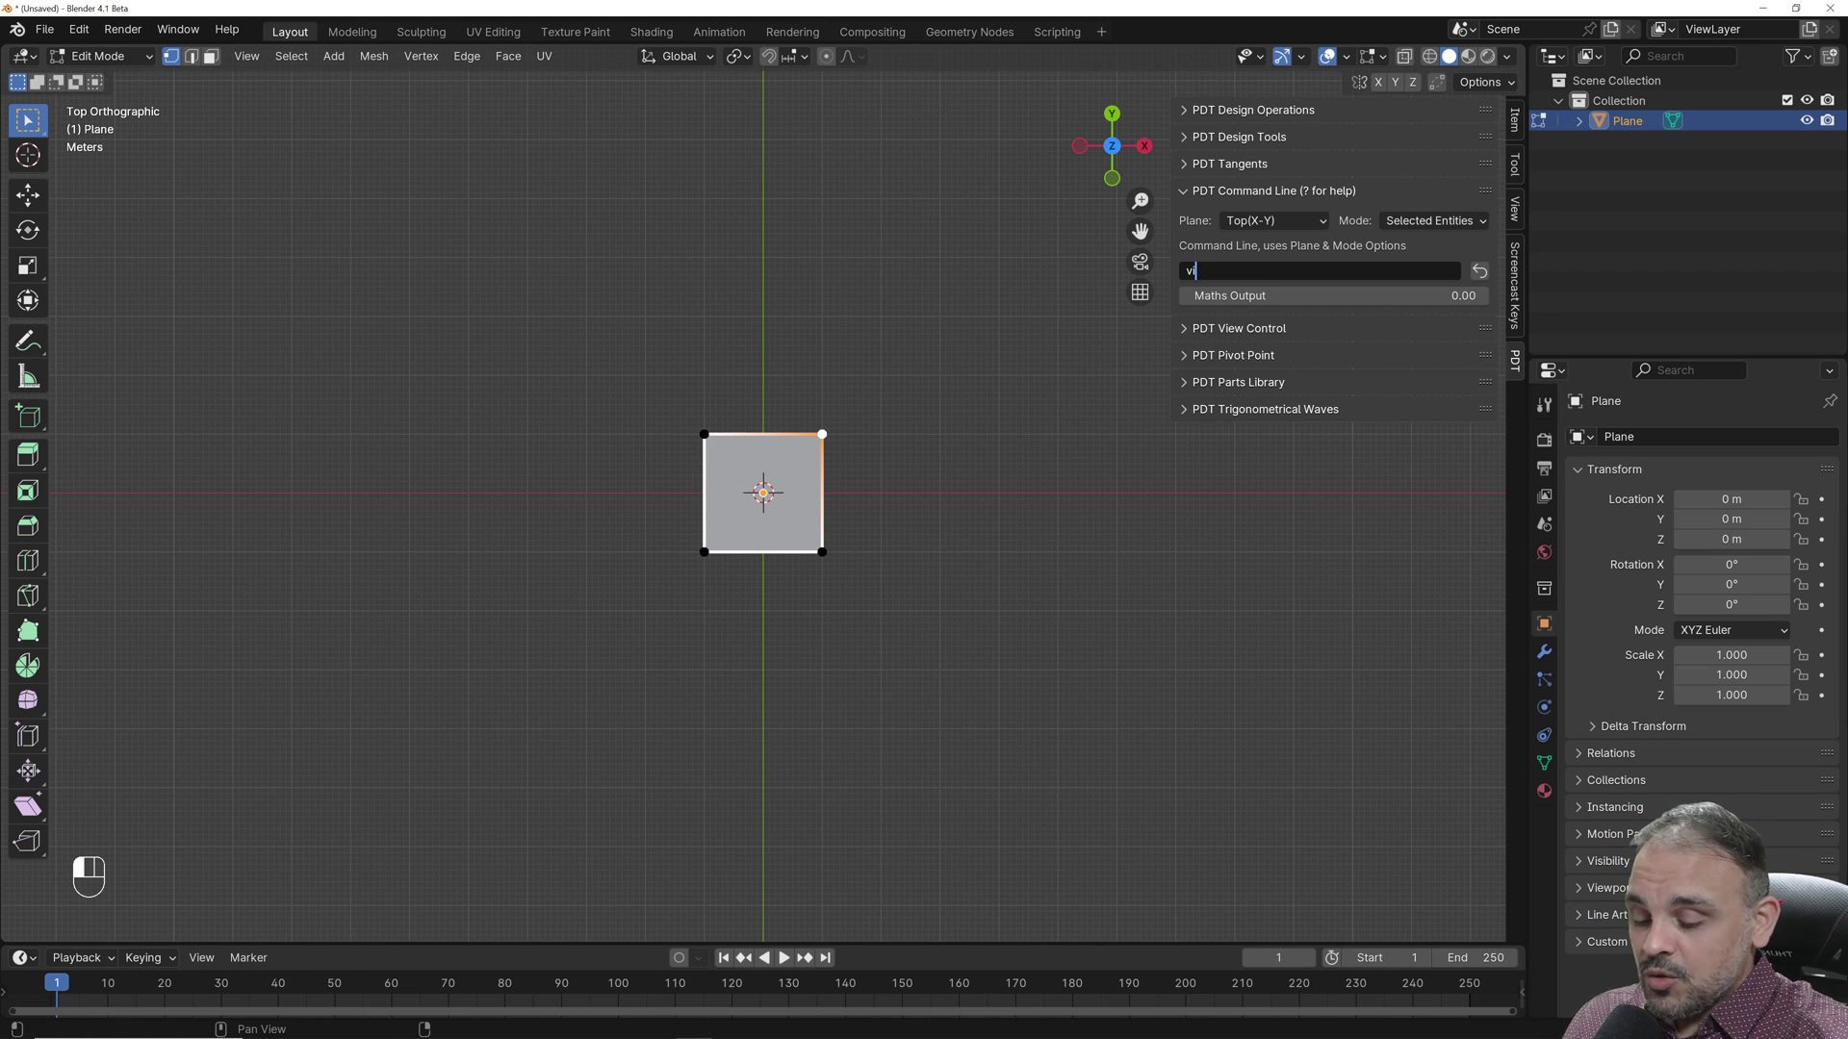
# - Complete the command as vi1,90 to extrude a 1-unit edge at 90° from the vertex
pyautogui.write('1')
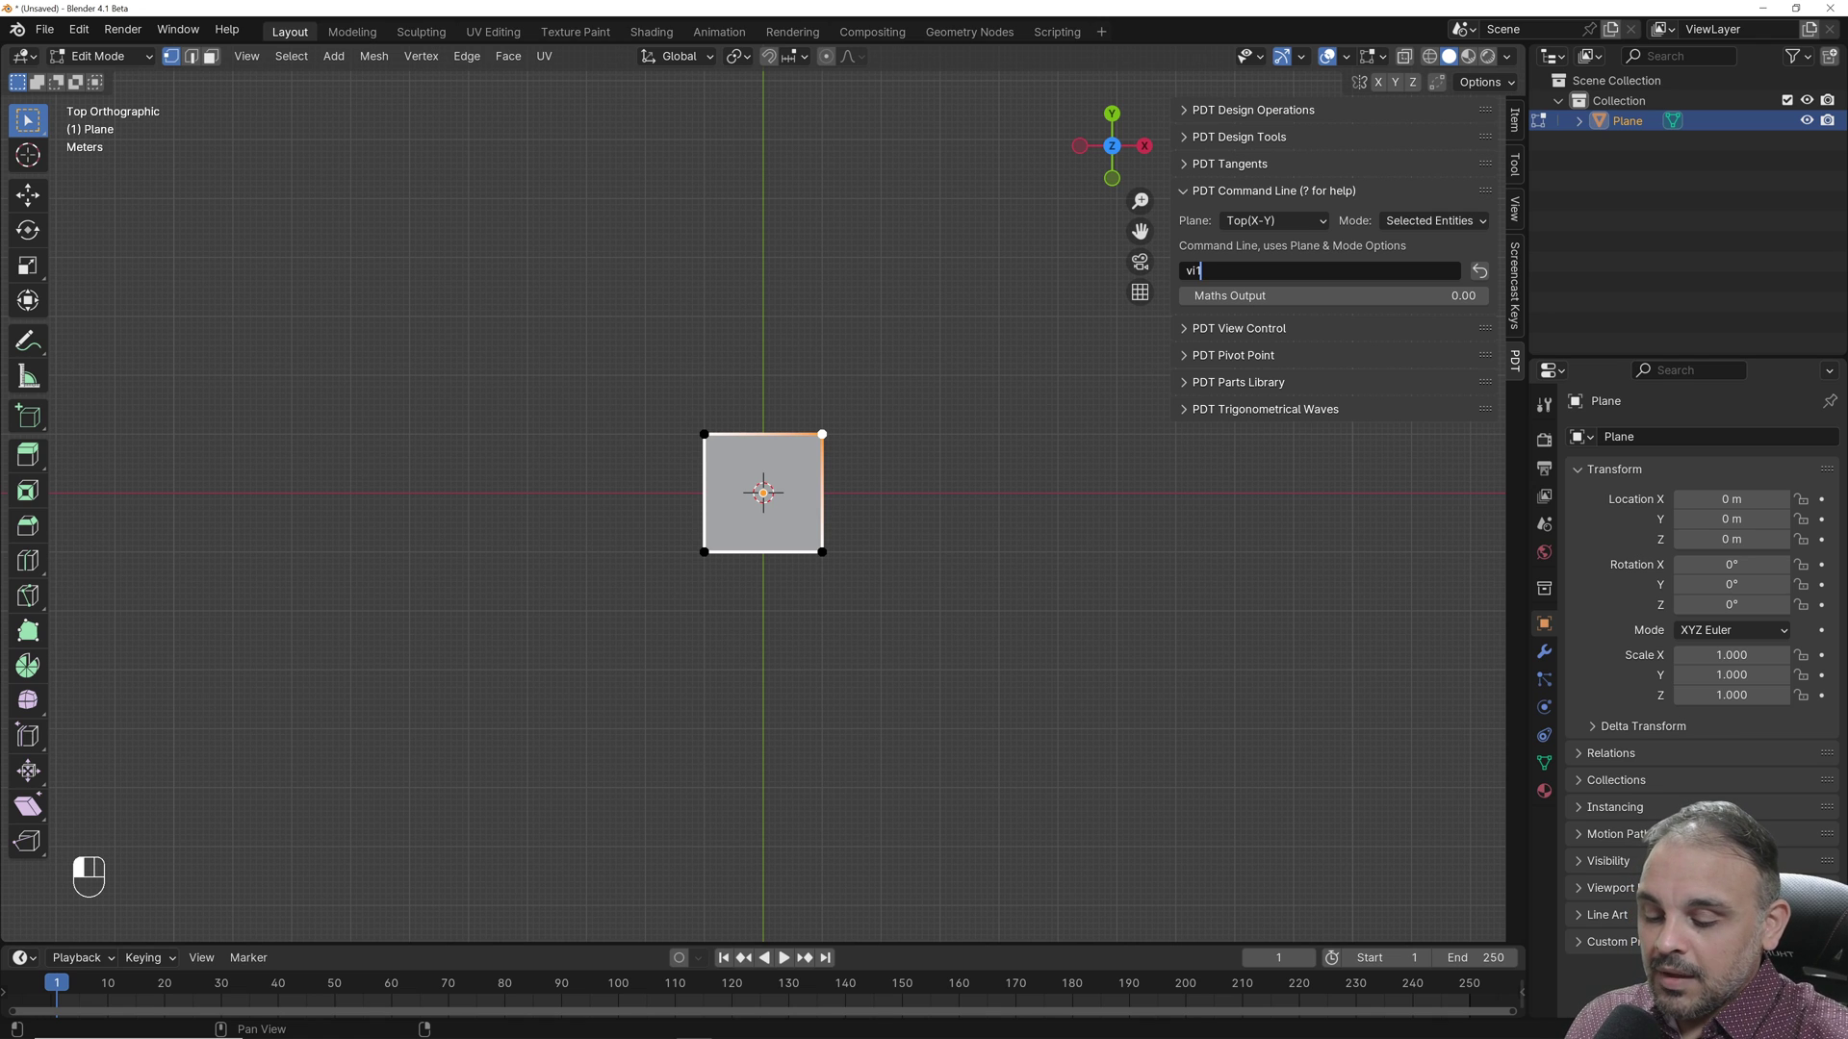
pyautogui.write(',90')
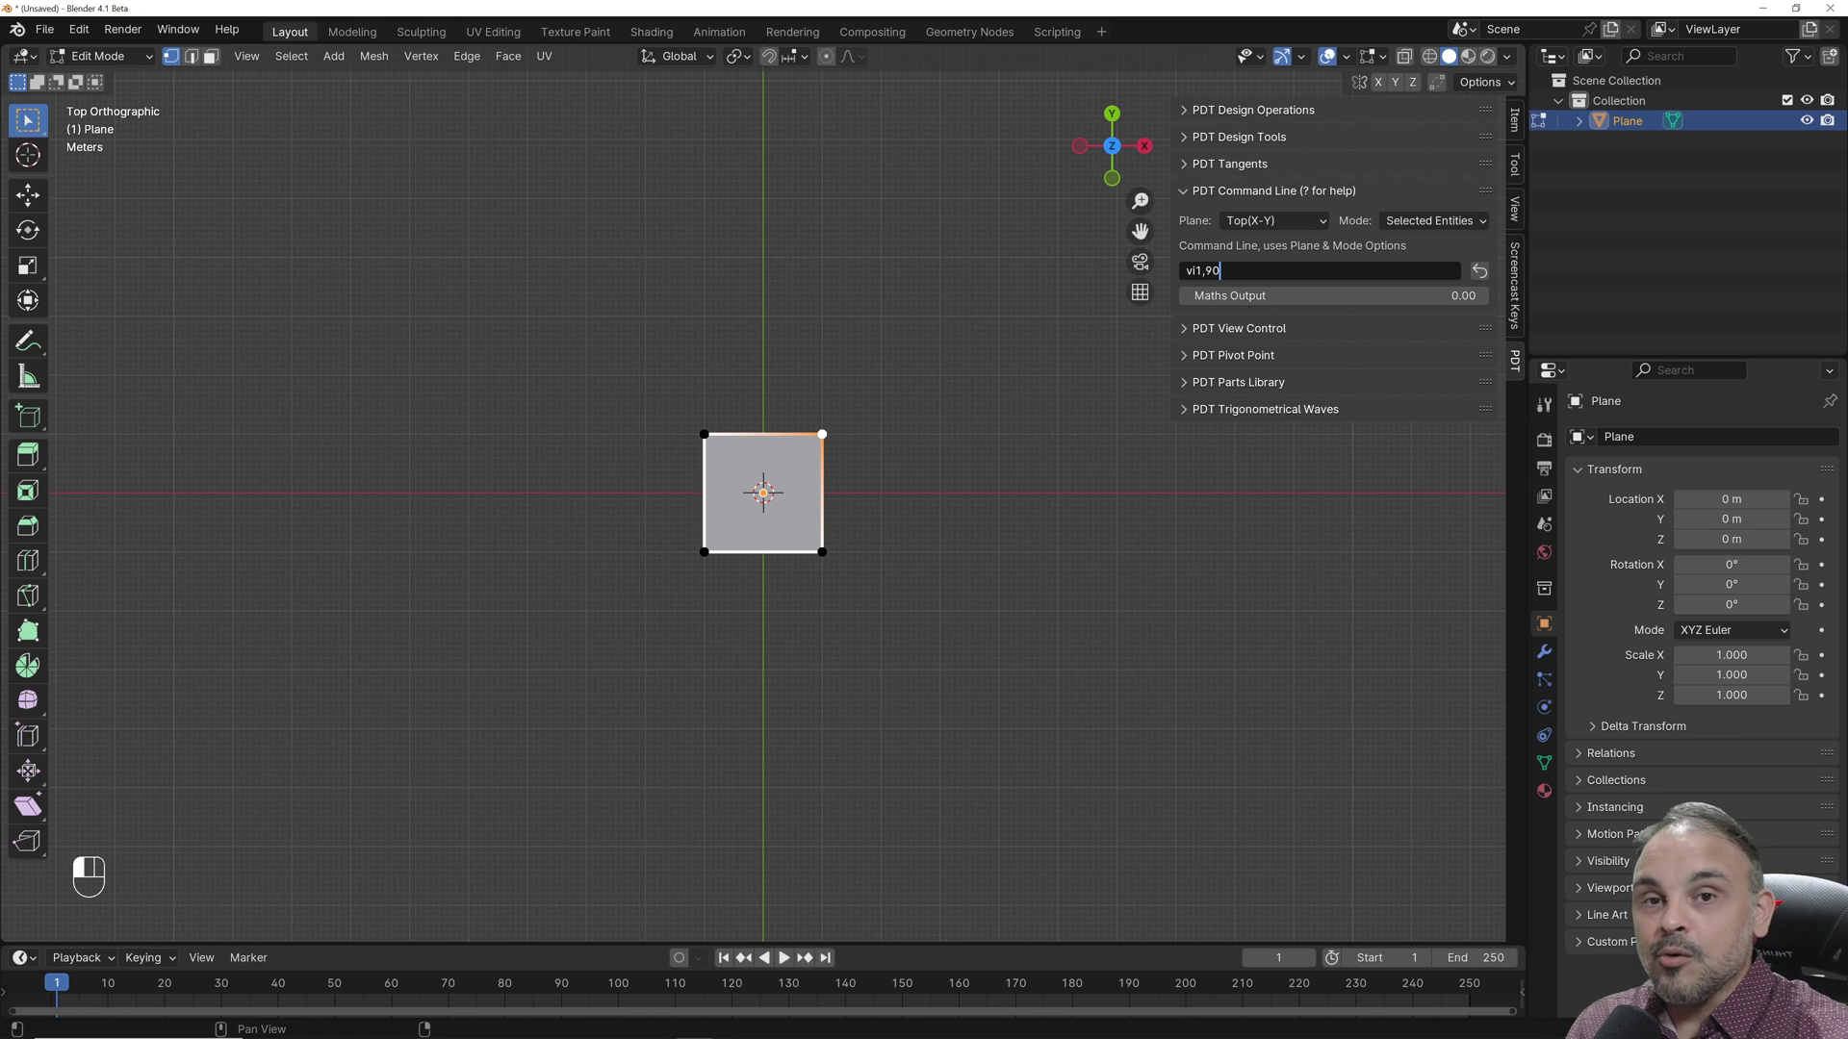
pyautogui.press('Return')
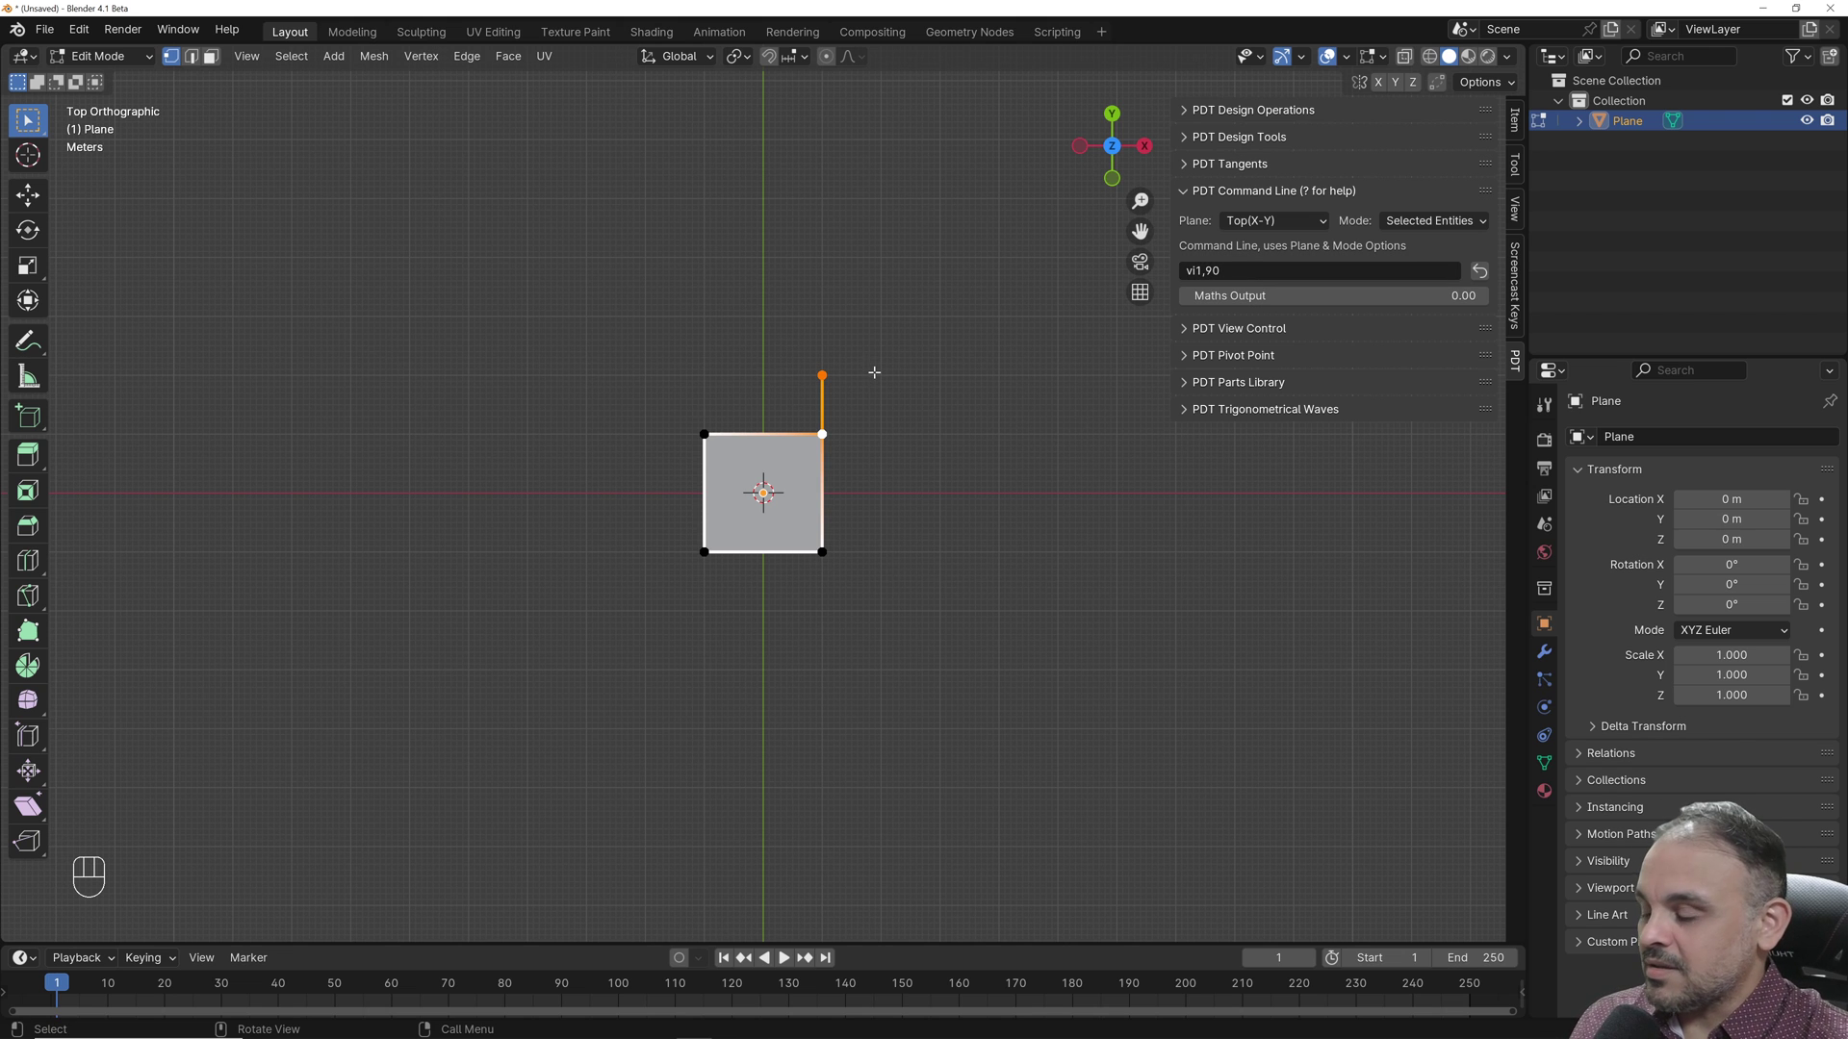
pyautogui.scroll(4, 873, 372)
pyautogui.keyDown('shift'); pyautogui.moveTo(931, 311); pyautogui.dragTo(775, 422, button='middle'); pyautogui.keyUp('shift')
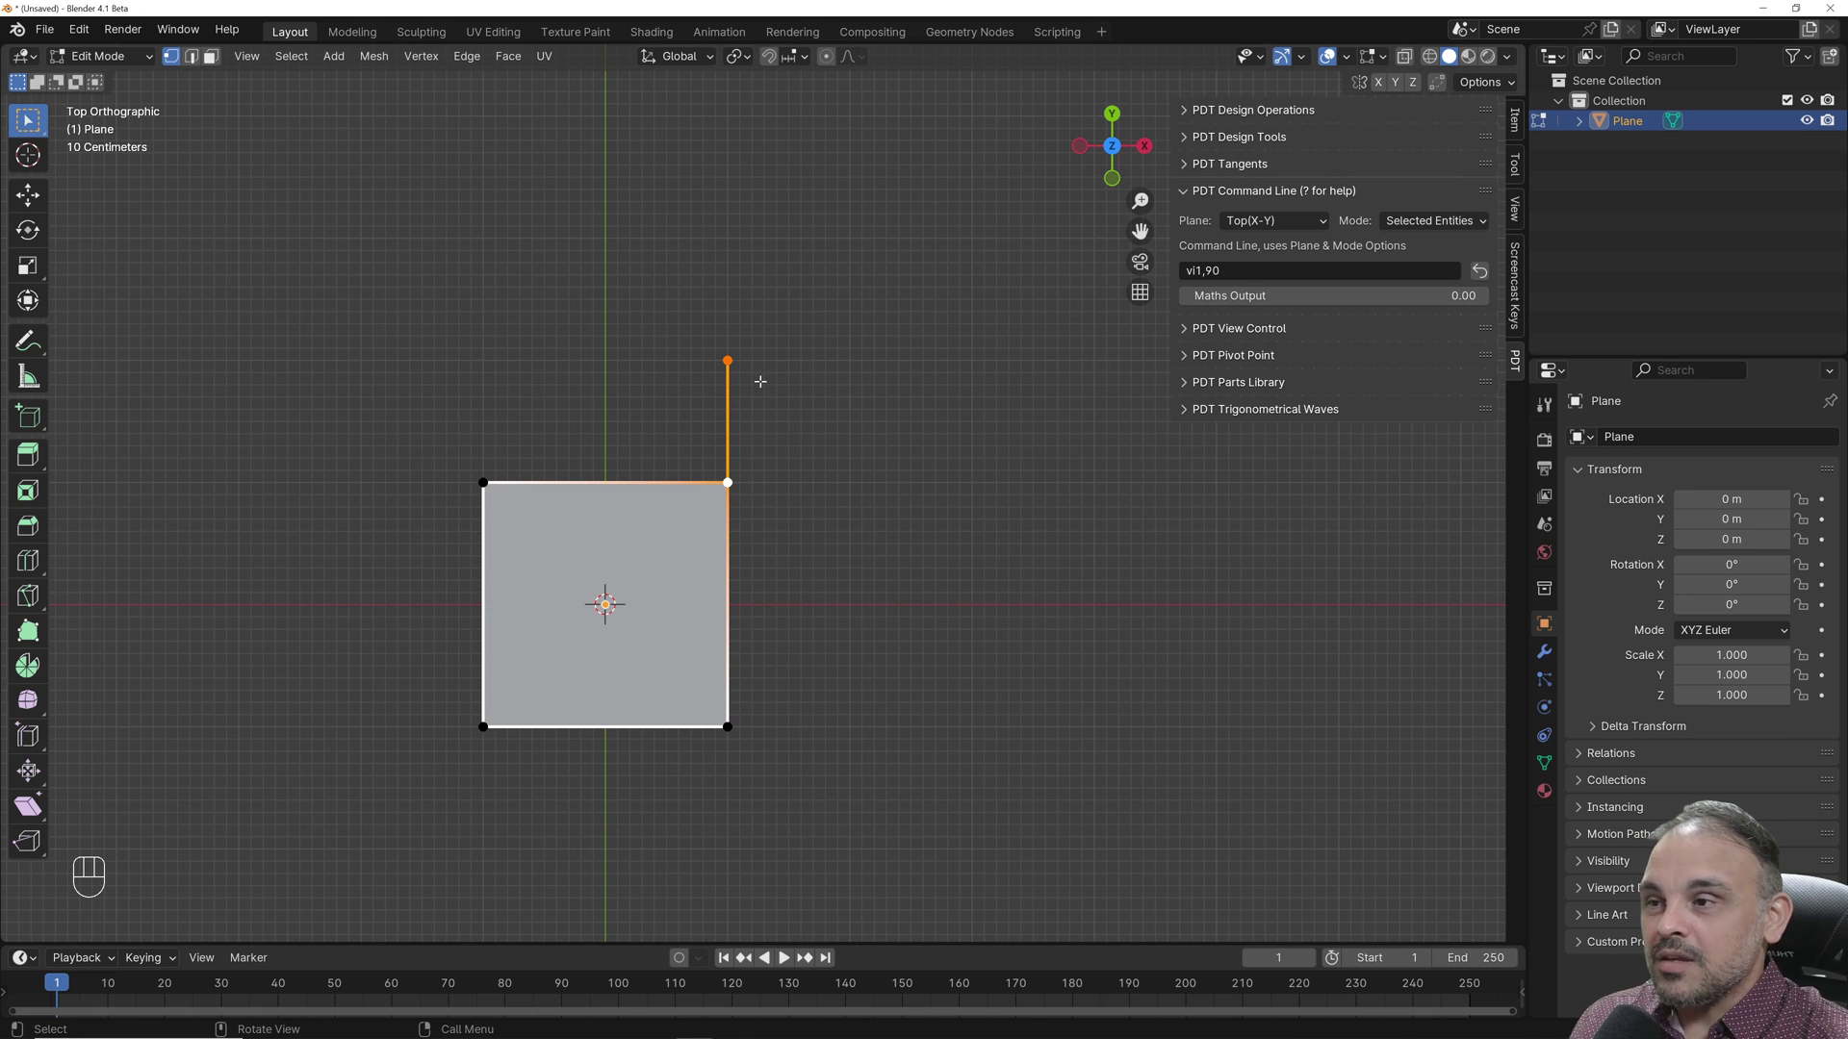
# - From the top vertex, extrude a 1.5-unit edge at 45° with PDT vi1.5,45
pyautogui.click(727, 358)
pyautogui.click(1318, 270)
pyautogui.click(1251, 271)
pyautogui.press('BackSpace')
pyautogui.press('BackSpace')
pyautogui.press('BackSpace')
pyautogui.press('BackSpace')
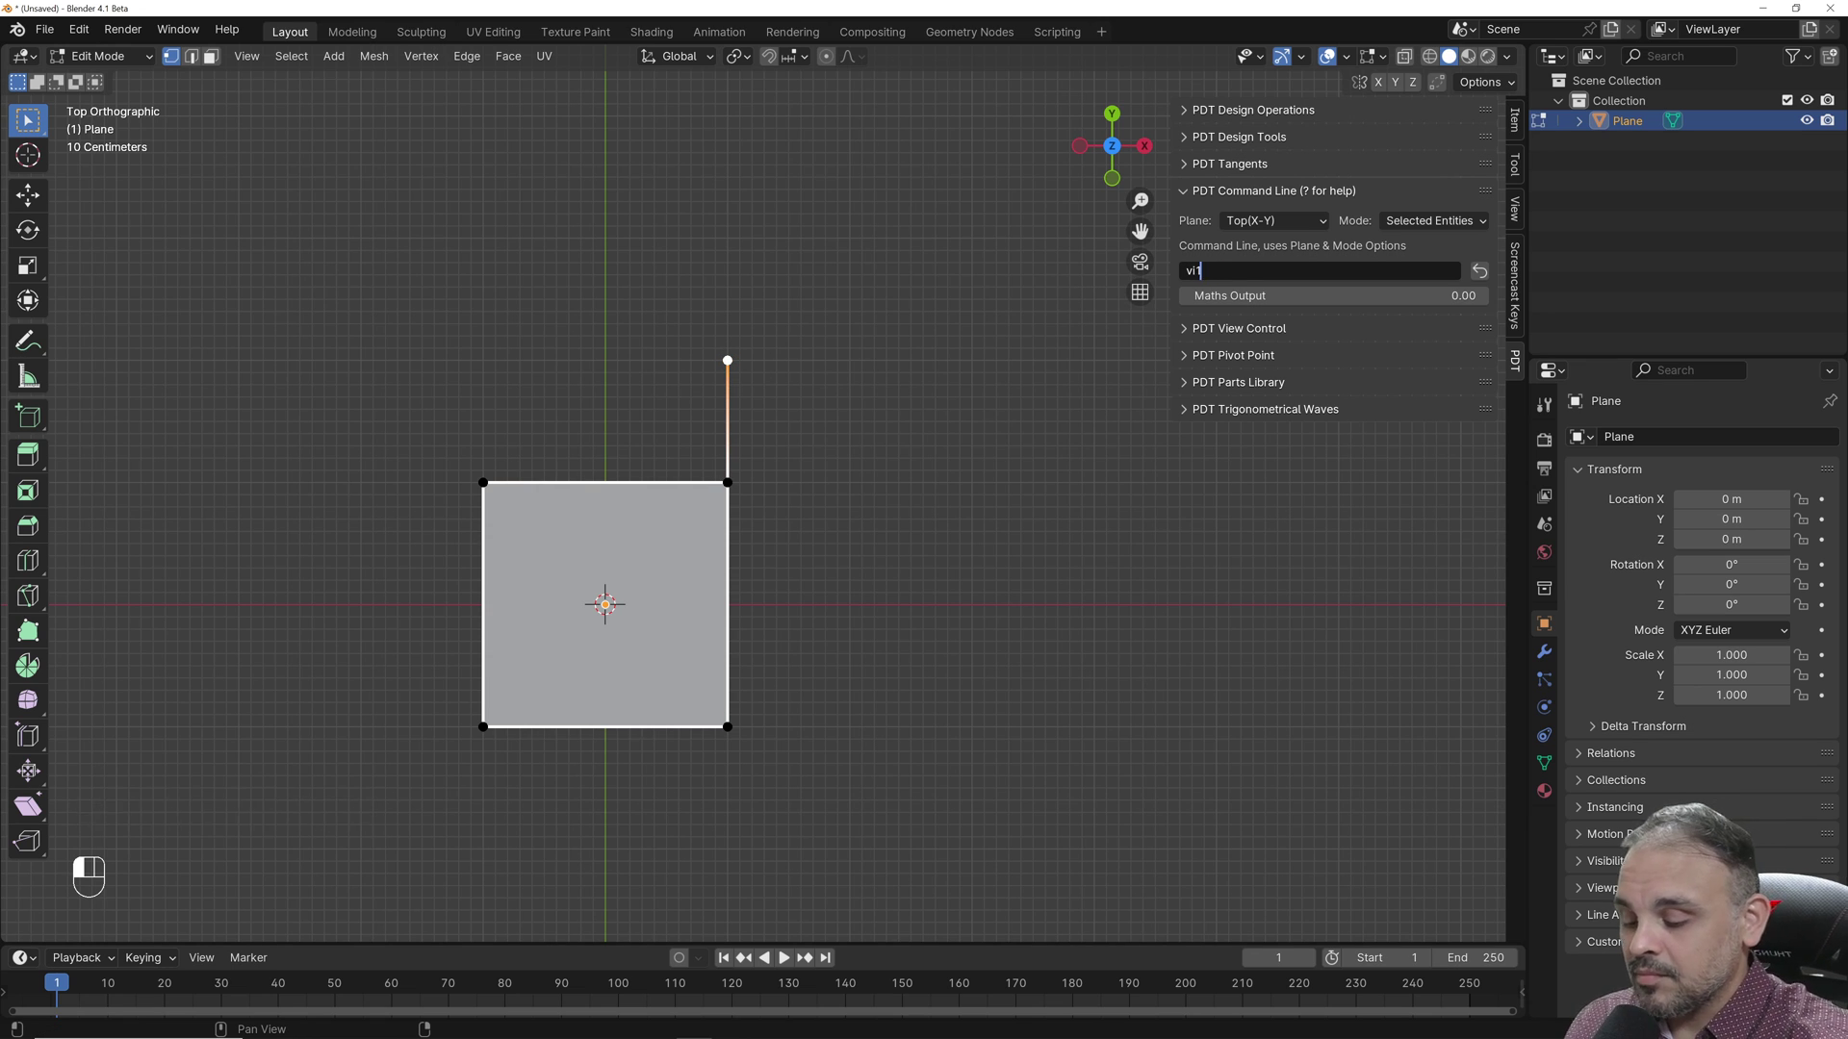
pyautogui.write('1.5')
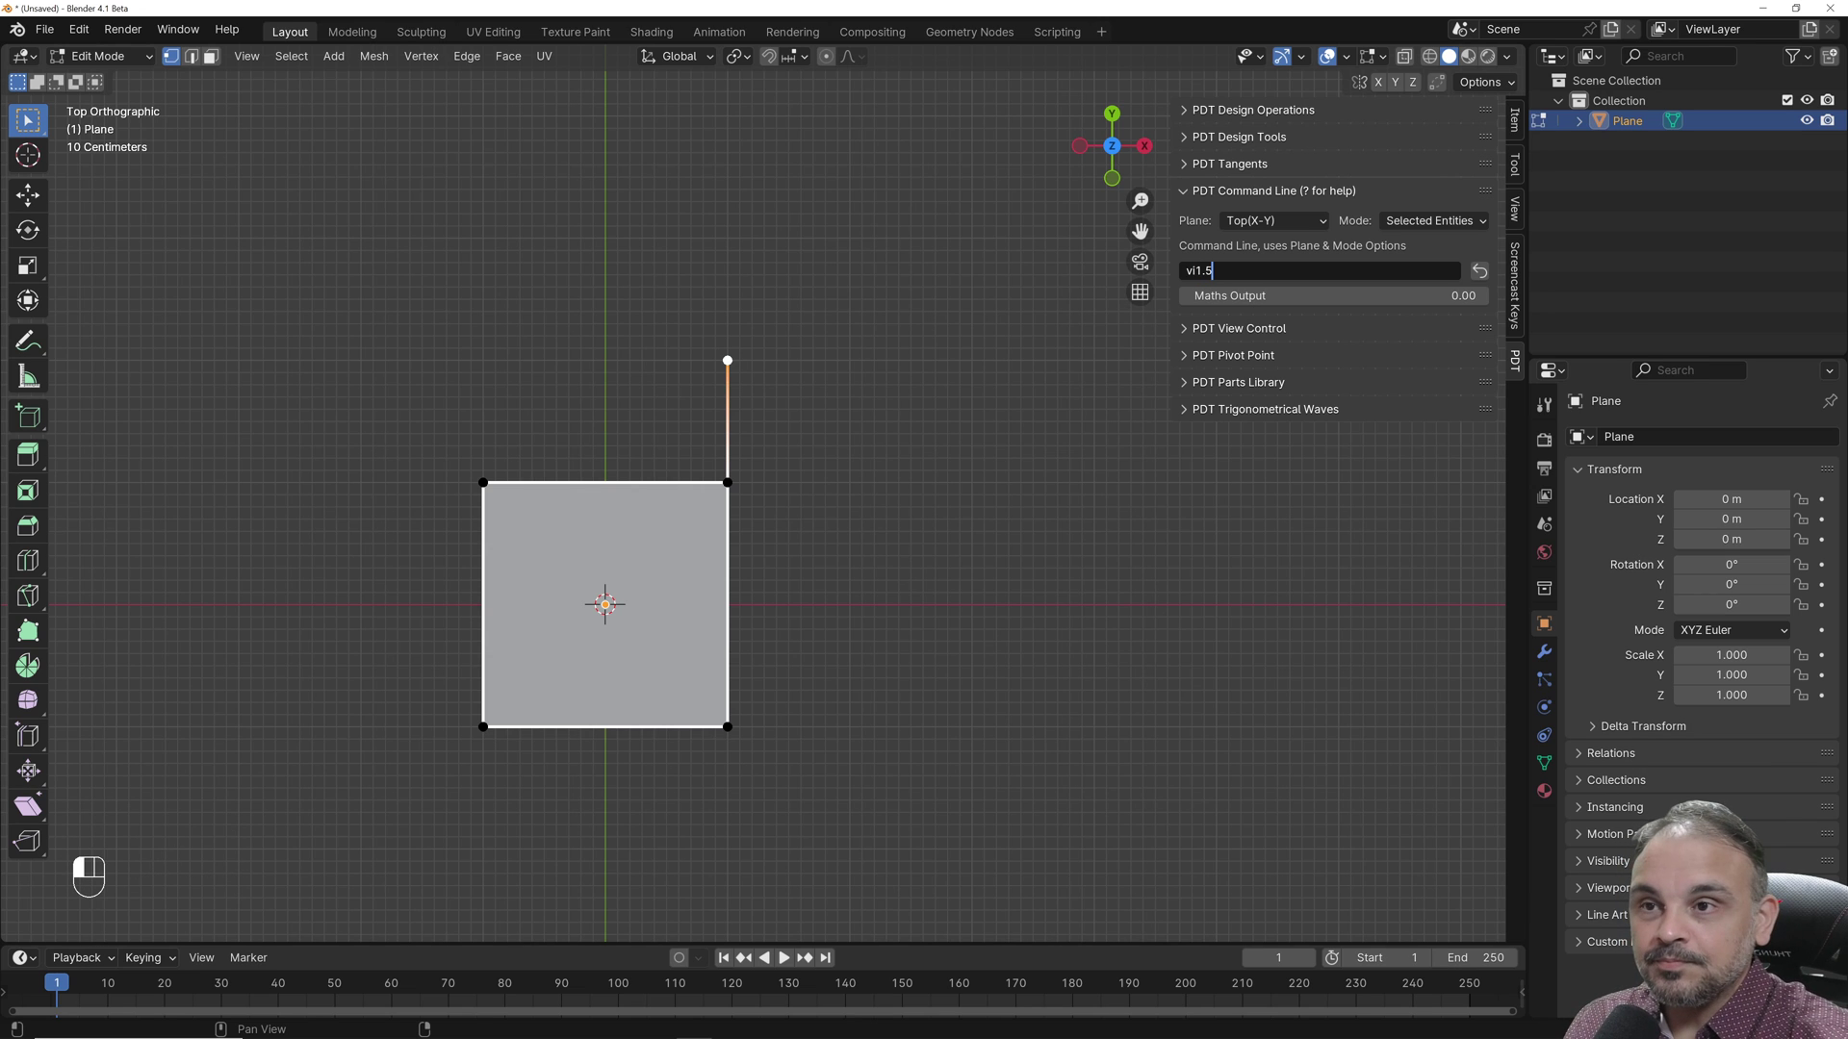
pyautogui.write(',')
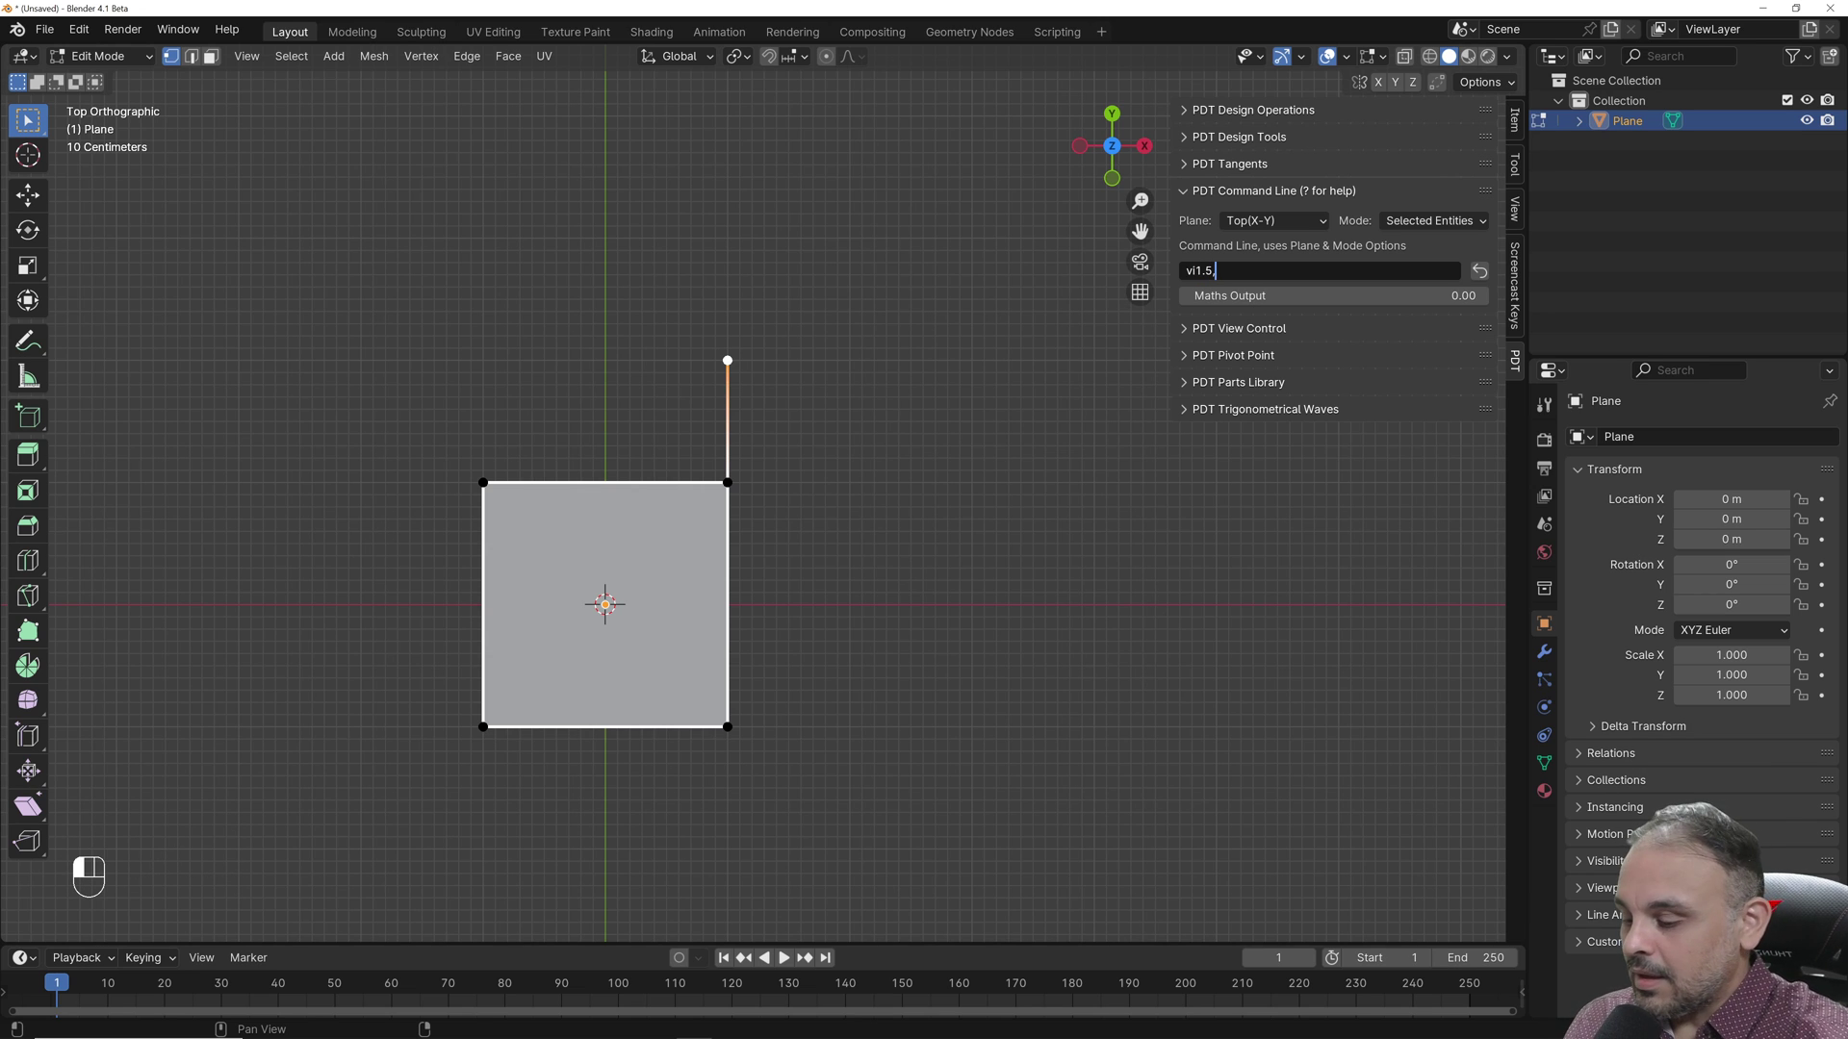
pyautogui.write('45')
pyautogui.press('Return')
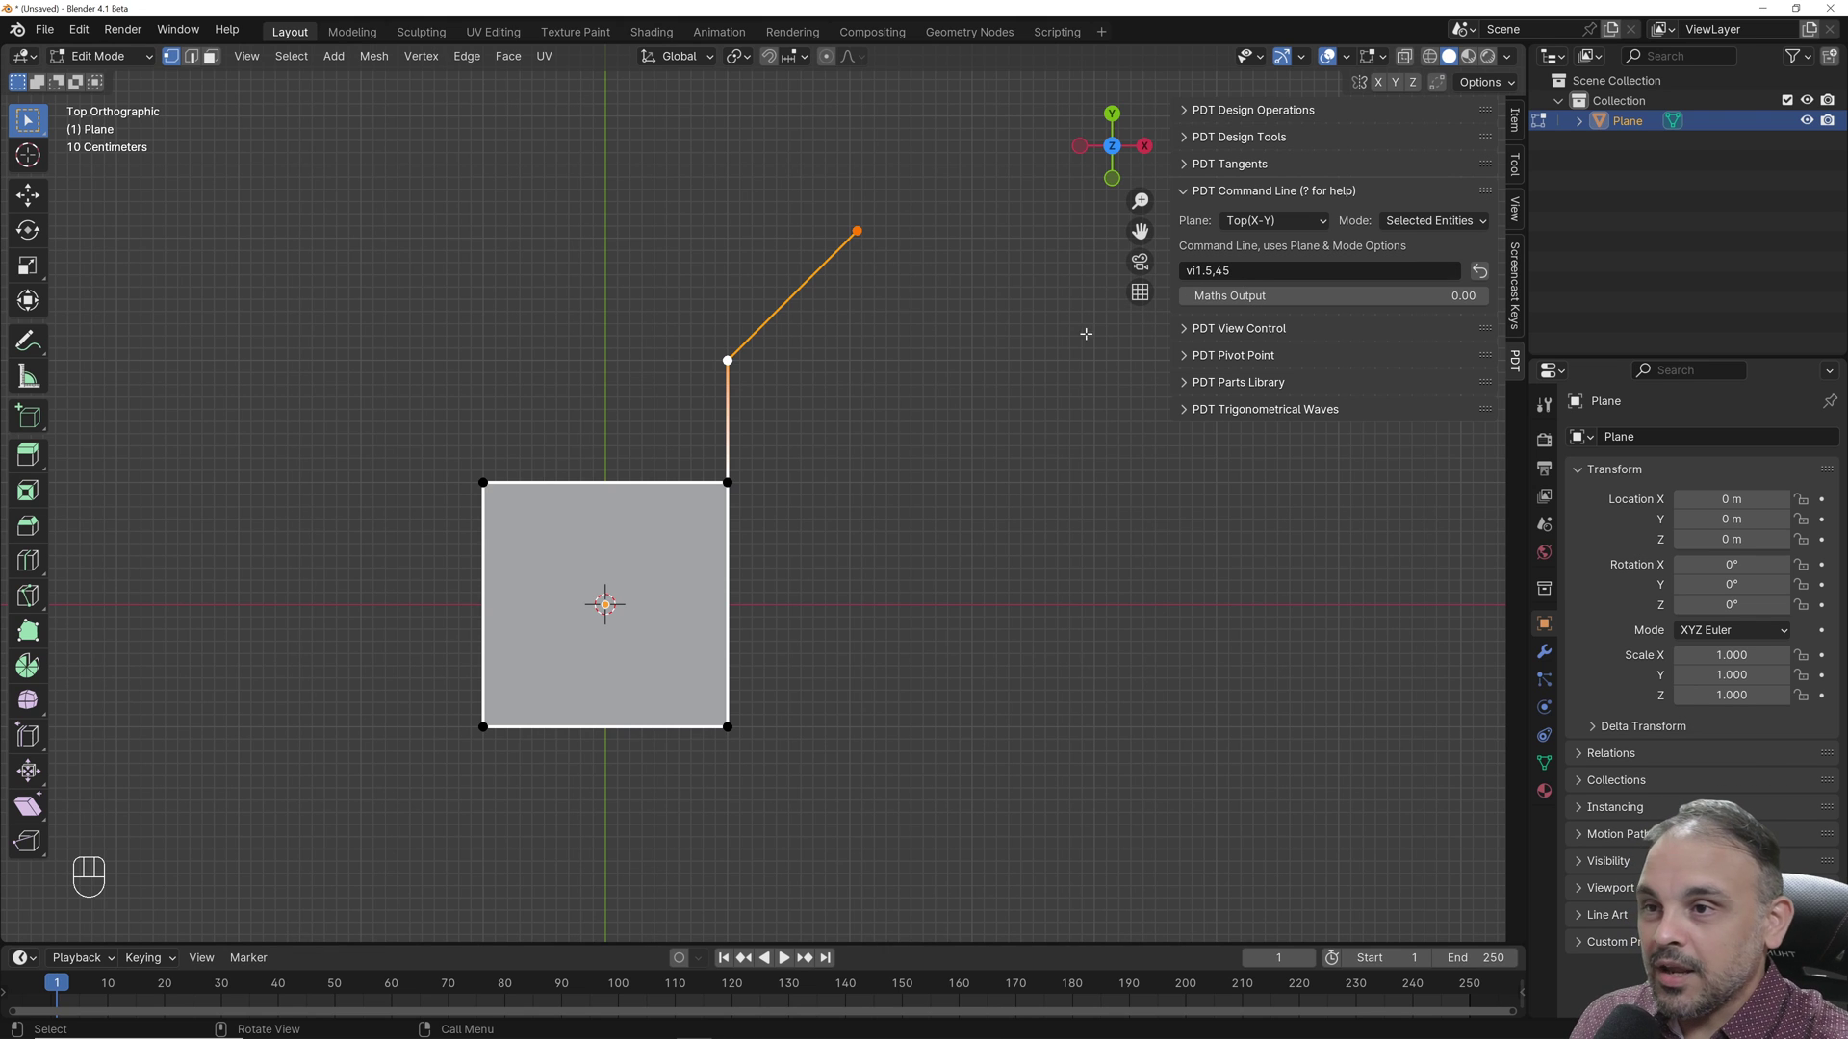
# - From the diagonal's end vertex, extrude a 1.5-unit edge straight down with vi1.5,270
pyautogui.scroll(-2, 1010, 412)
pyautogui.keyDown('shift'); pyautogui.moveTo(953, 433); pyautogui.dragTo(757, 506, button='middle'); pyautogui.keyUp('shift')
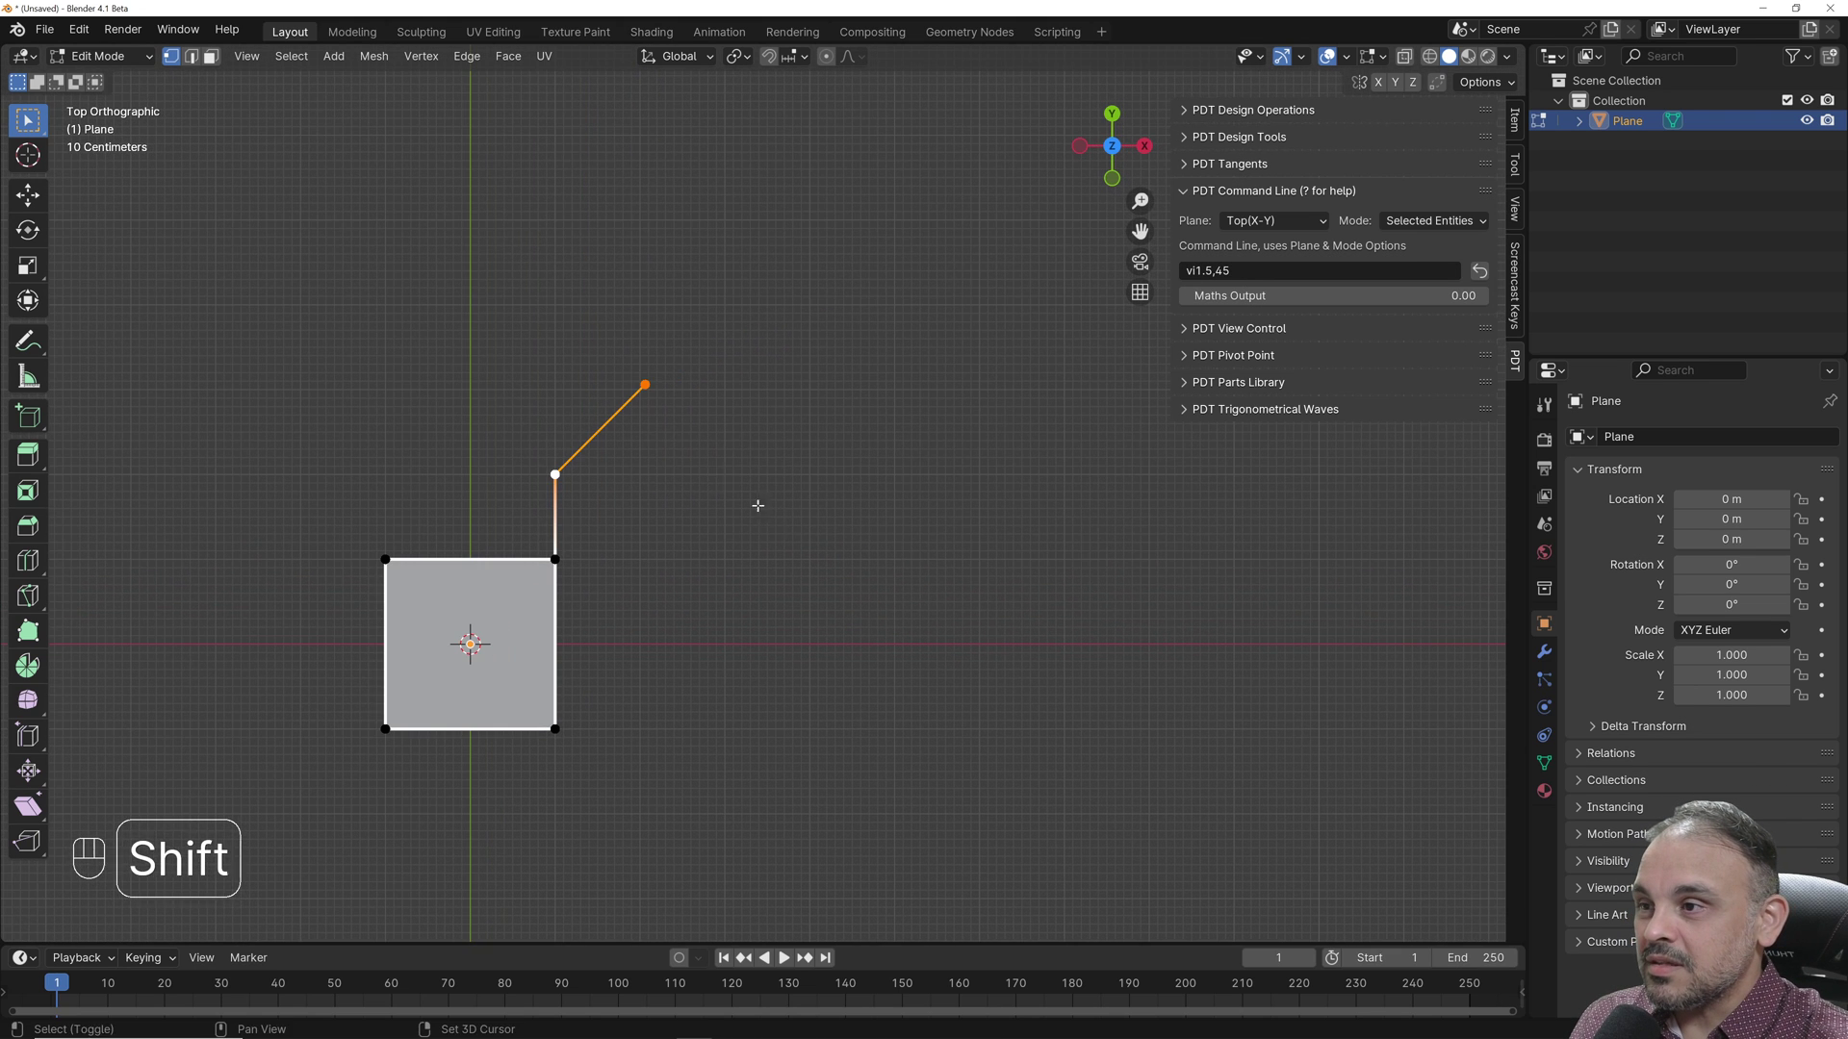
pyautogui.click(645, 385)
pyautogui.click(1222, 271)
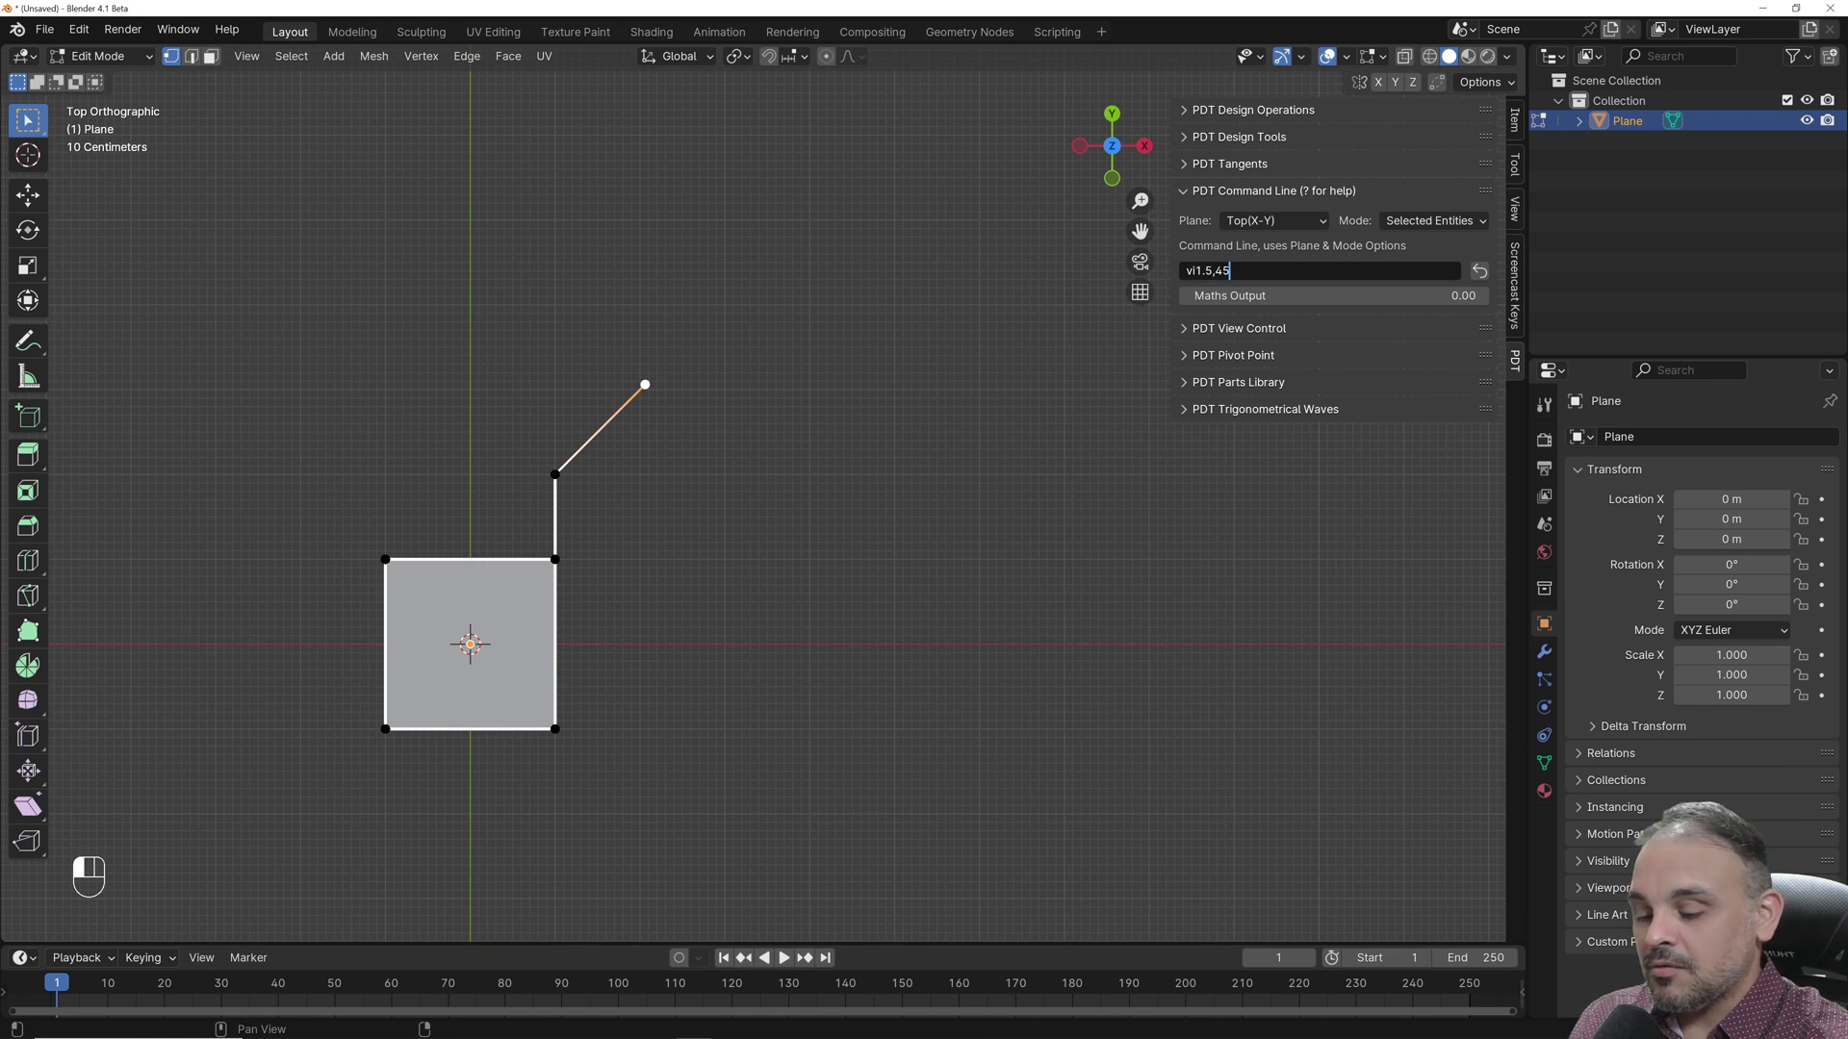
pyautogui.press('BackSpace')
pyautogui.press('BackSpace')
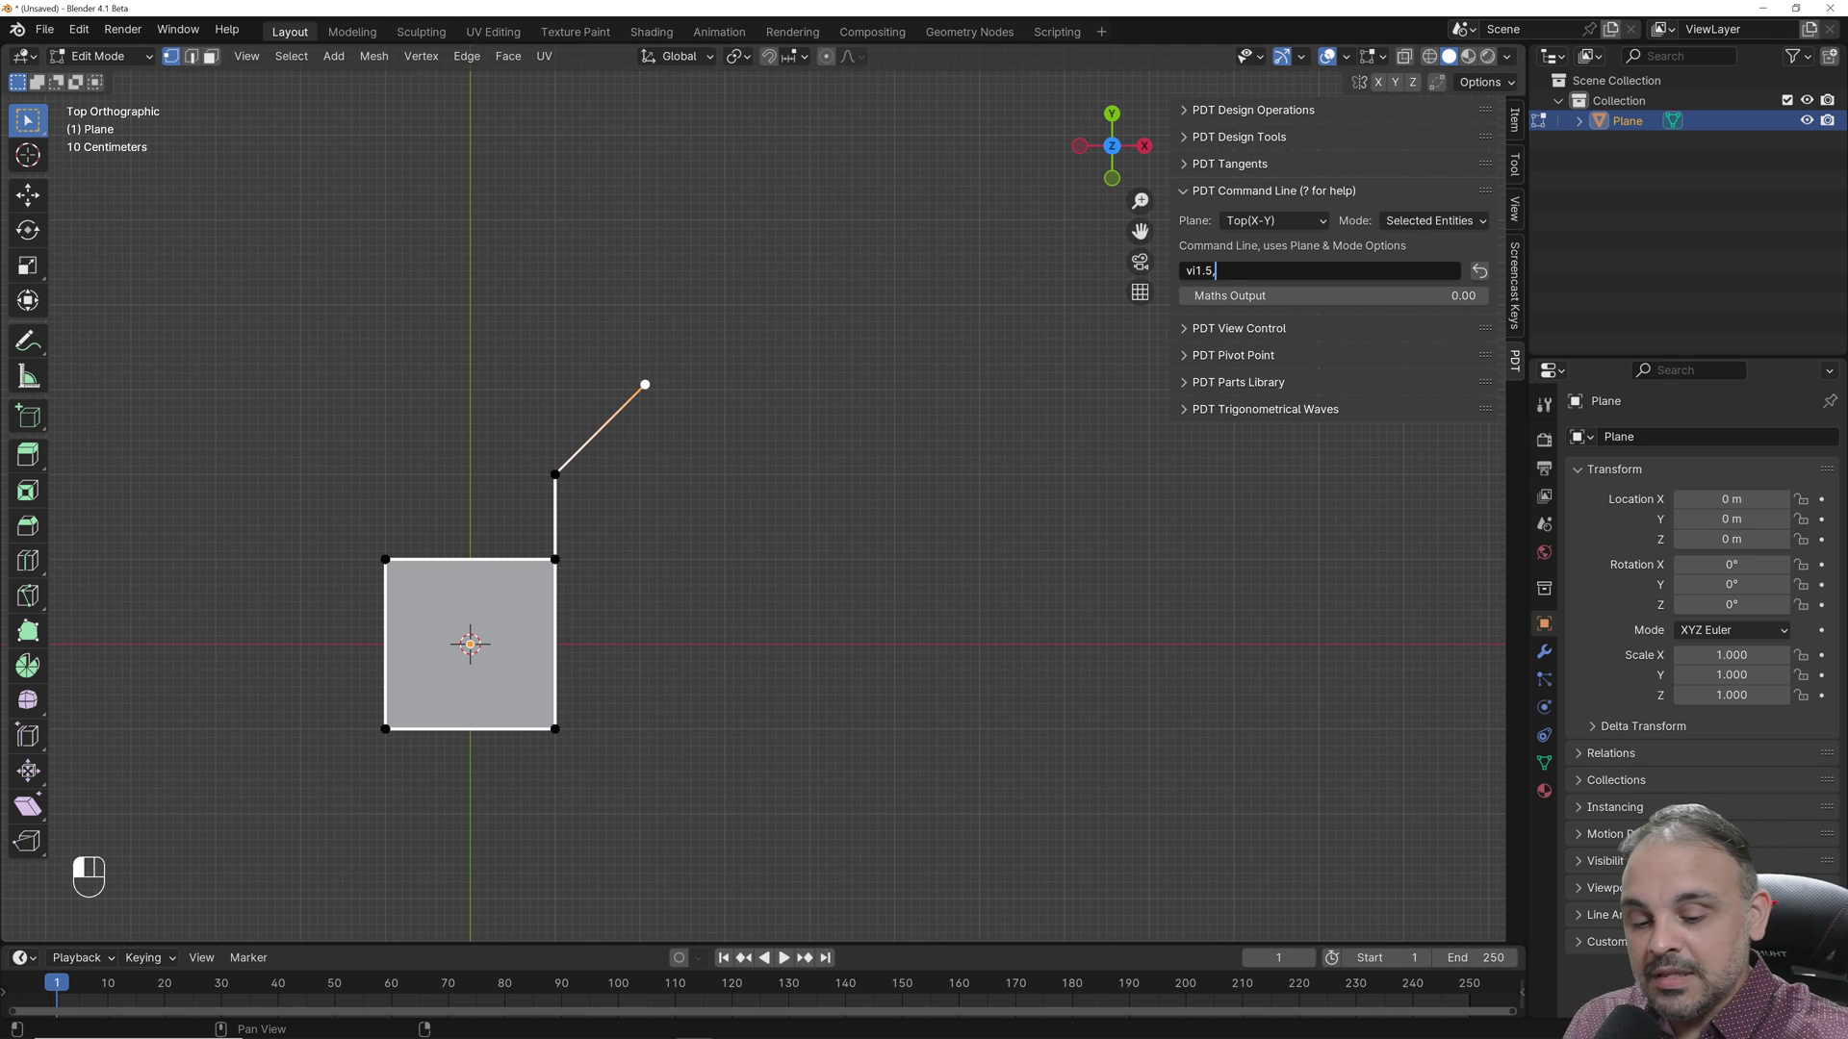
pyautogui.write('270')
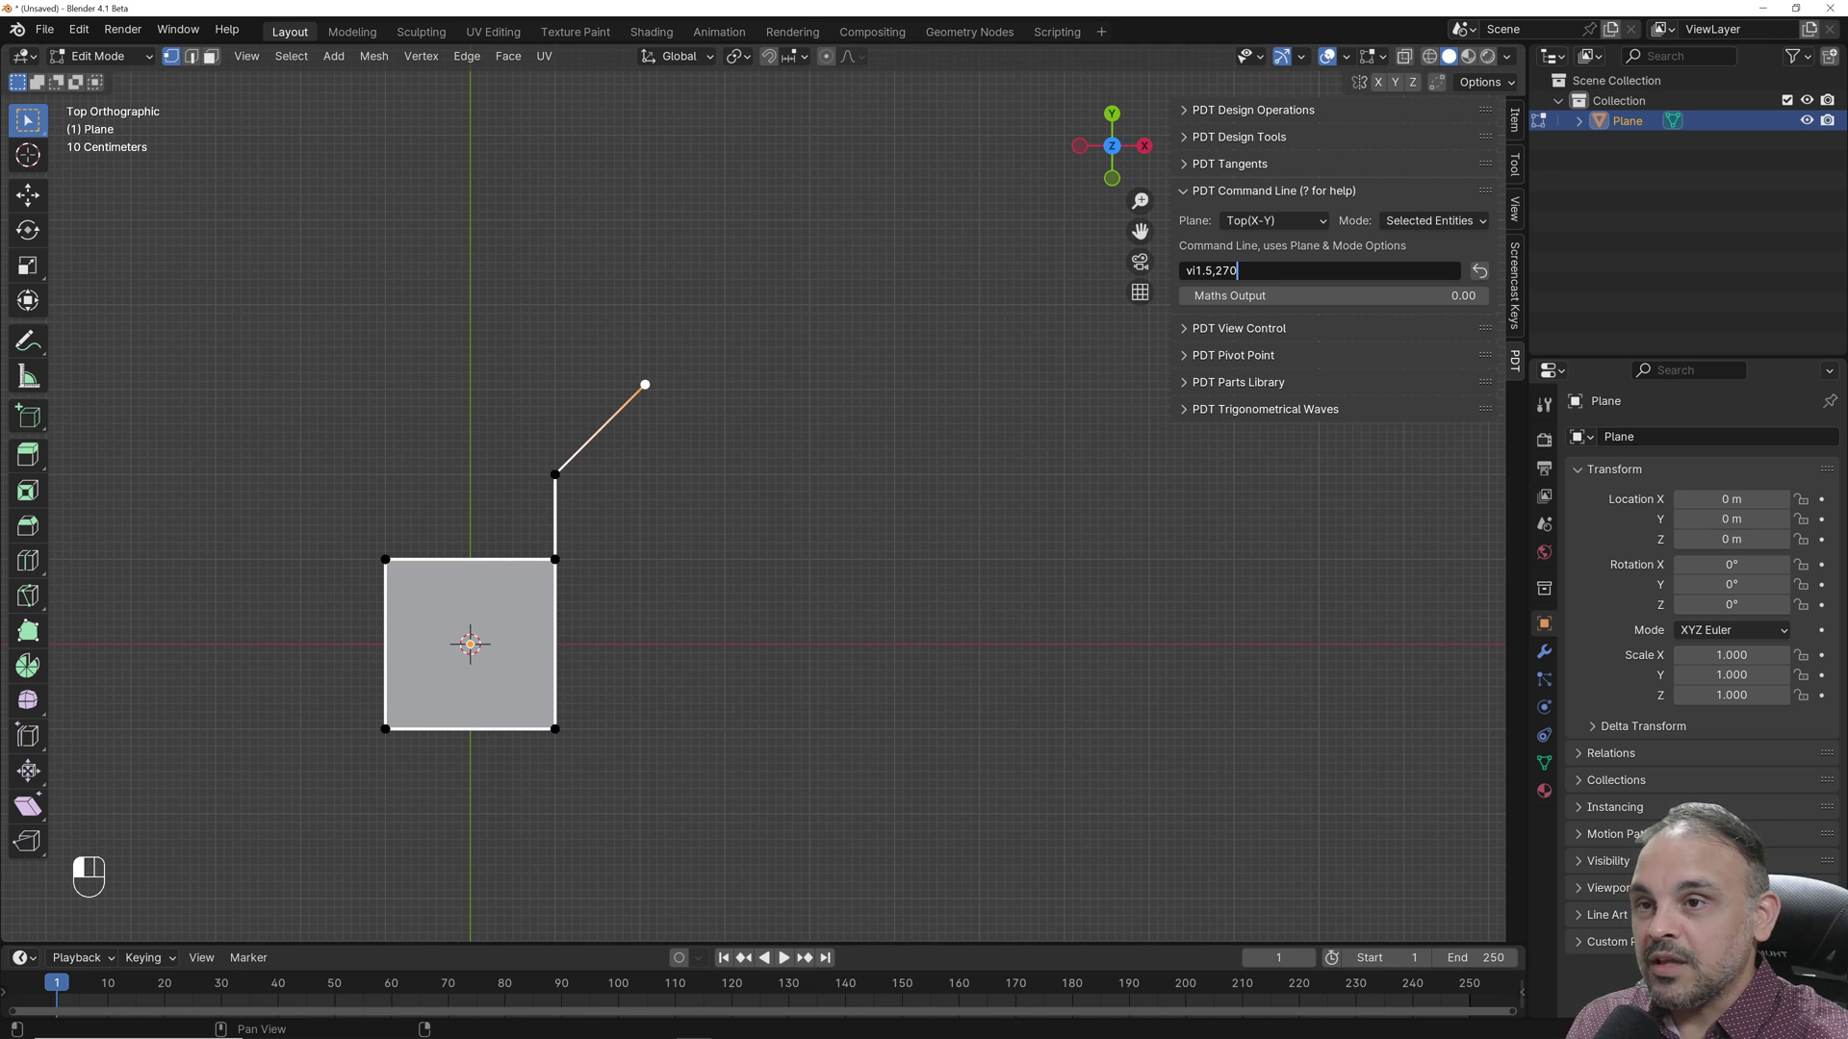
pyautogui.press('Return')
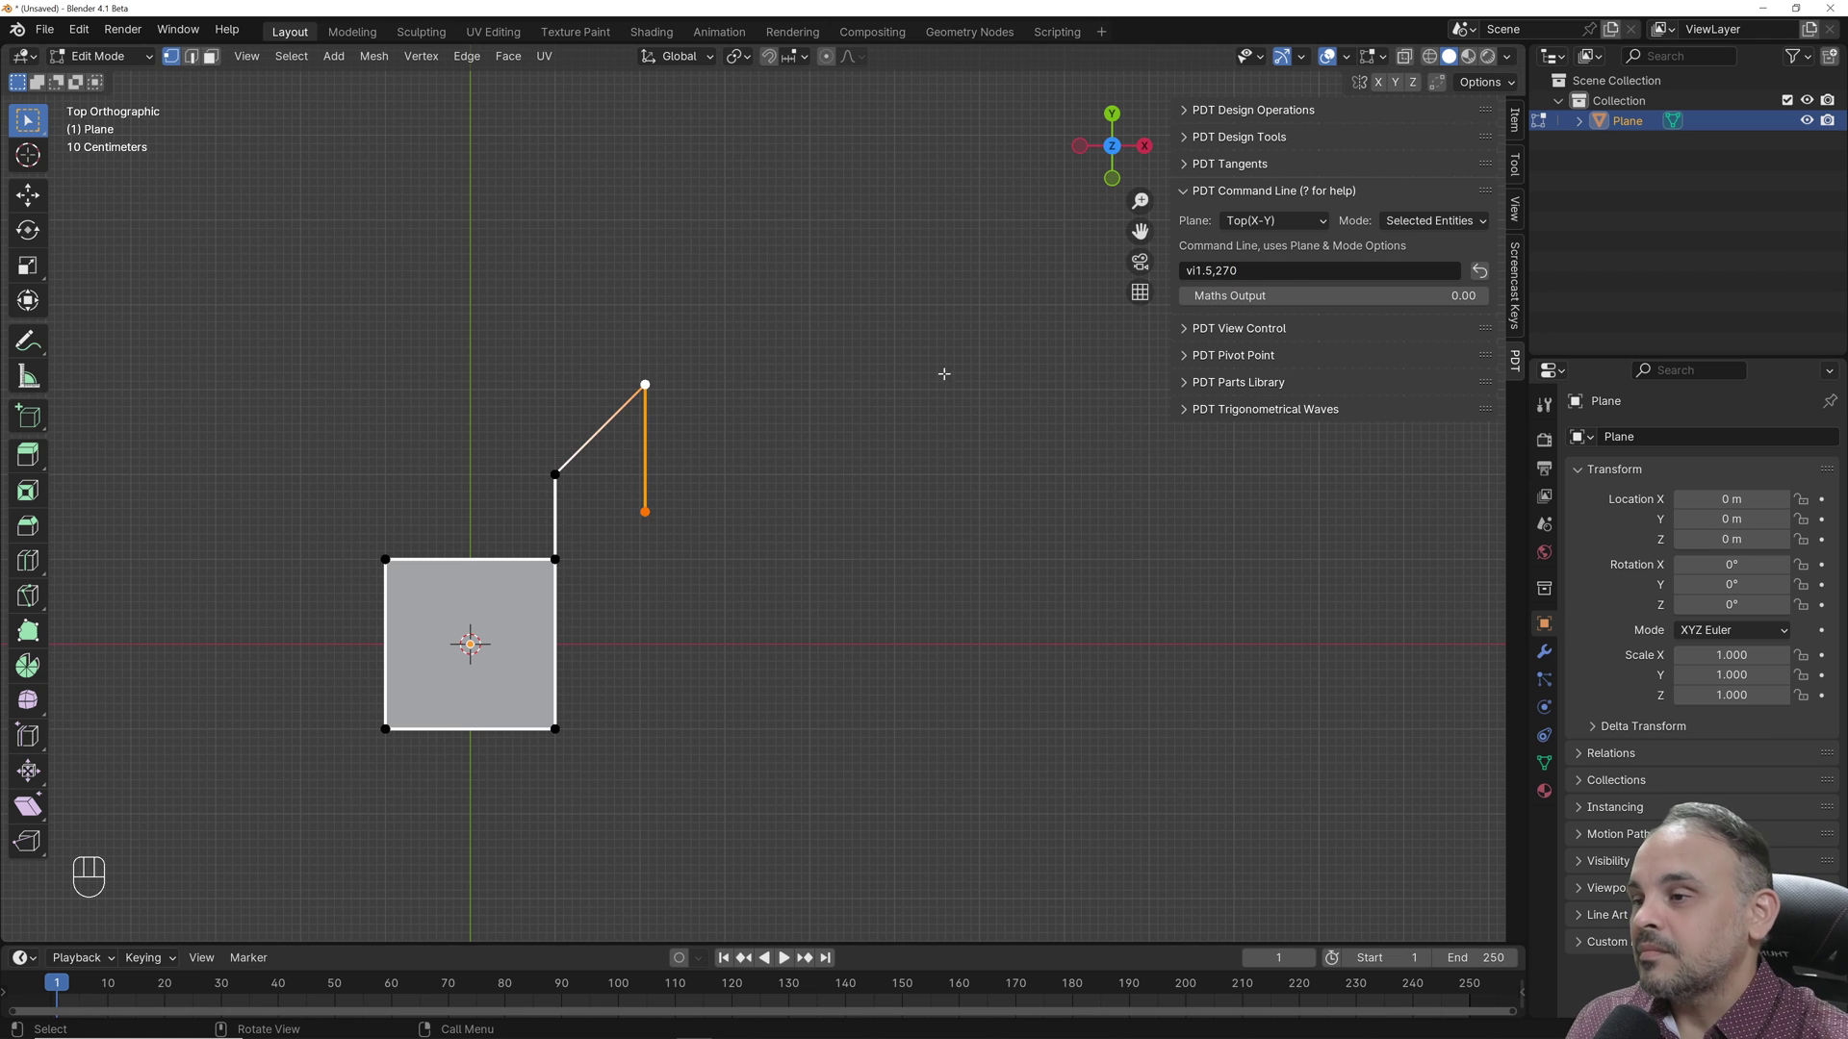
# - From the bottom vertex, extrude a 1.5-unit edge to the right with vi1.5,0
pyautogui.click(645, 511)
pyautogui.click(1293, 271)
pyautogui.press('BackSpace')
pyautogui.press('BackSpace')
pyautogui.press('BackSpace')
pyautogui.write('0')
pyautogui.press('Return')
# - Extrude a 3.75-unit edge at 45° (vi3.75,45) from the horizontal edge's right end
pyautogui.click(1292, 269)
pyautogui.press('BackSpace')
pyautogui.press('BackSpace')
pyautogui.press('BackSpace')
pyautogui.press('BackSpace')
pyautogui.press('BackSpace')
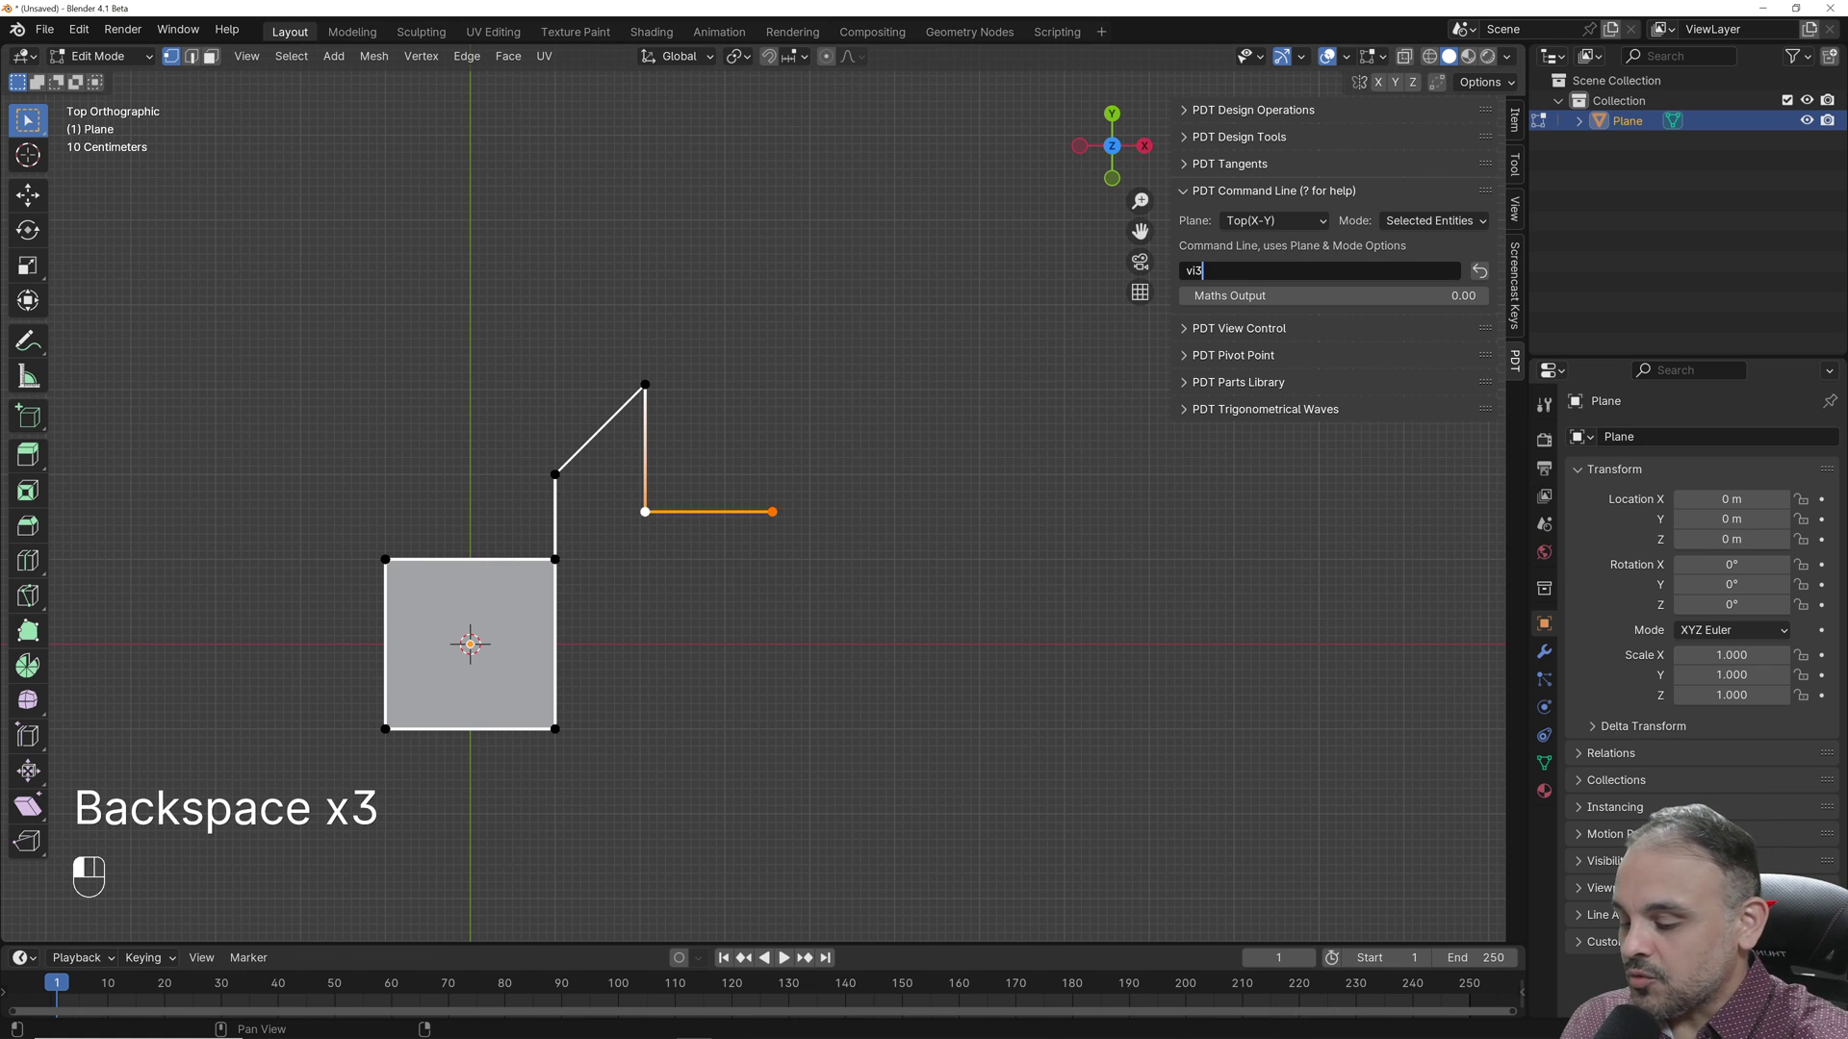
pyautogui.write('.75')
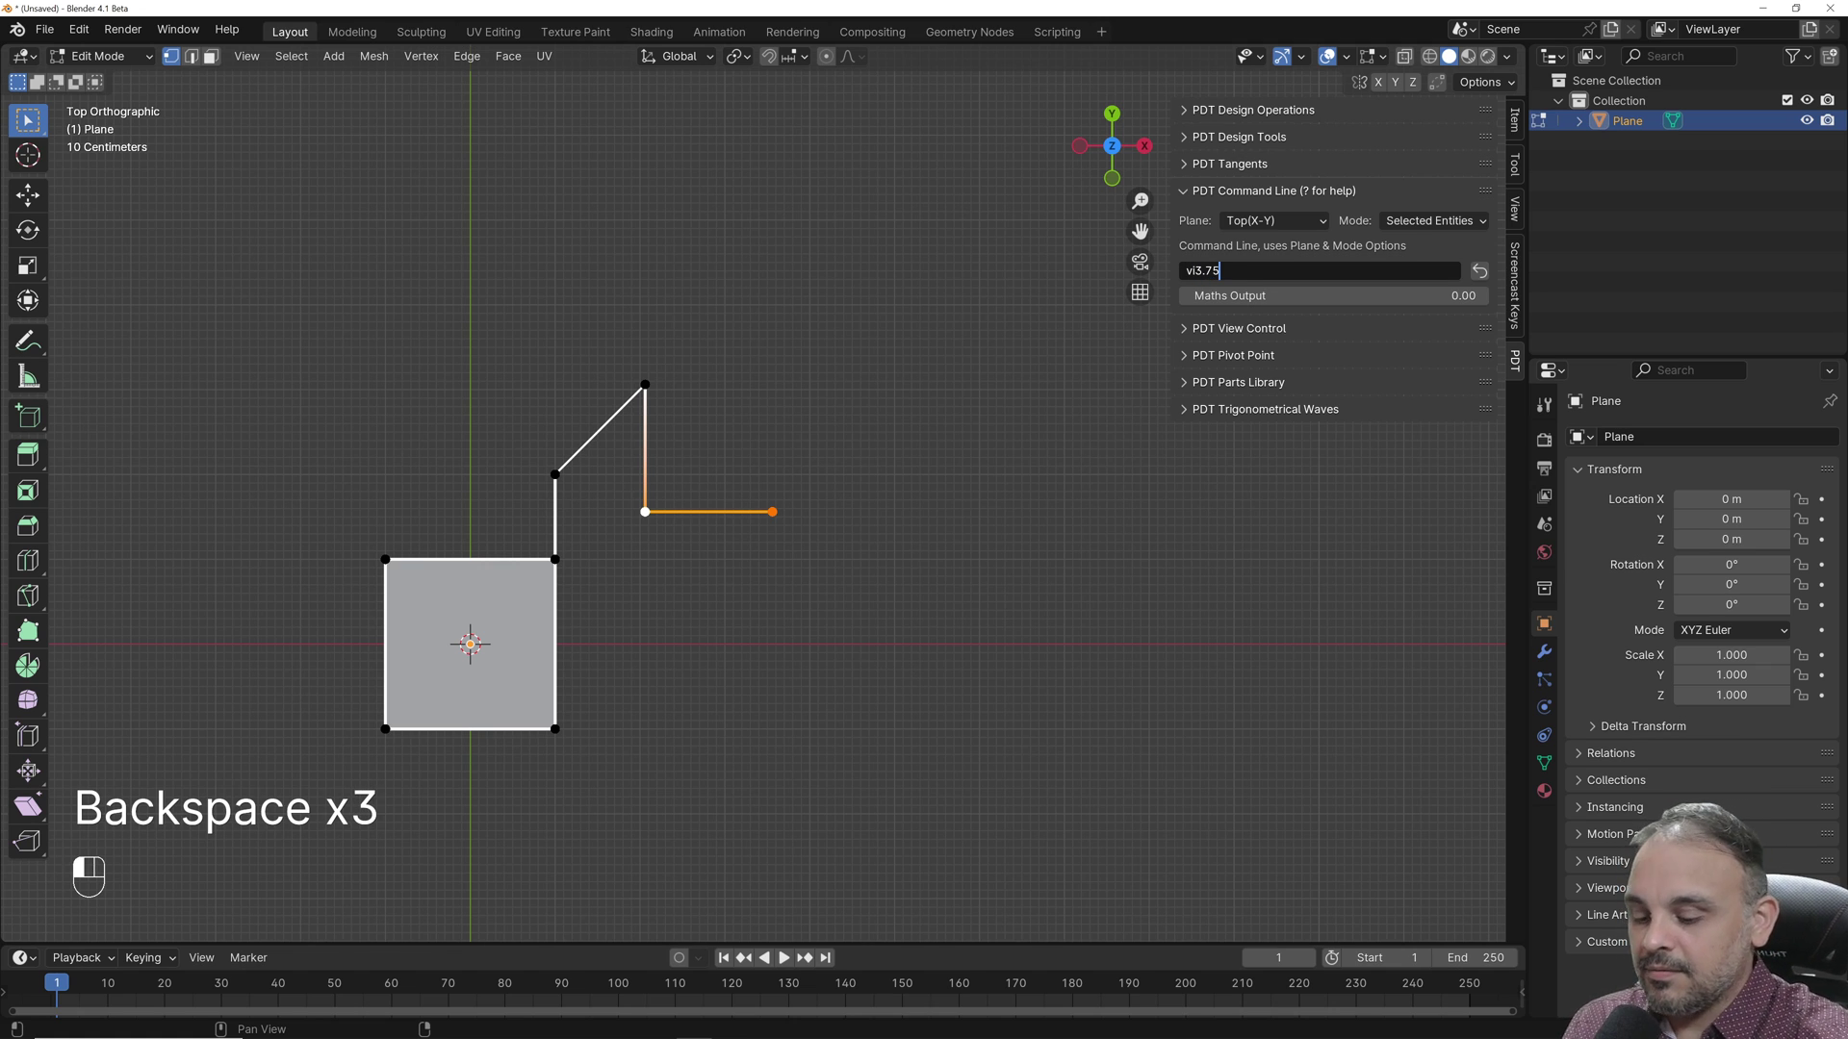
pyautogui.write(',45')
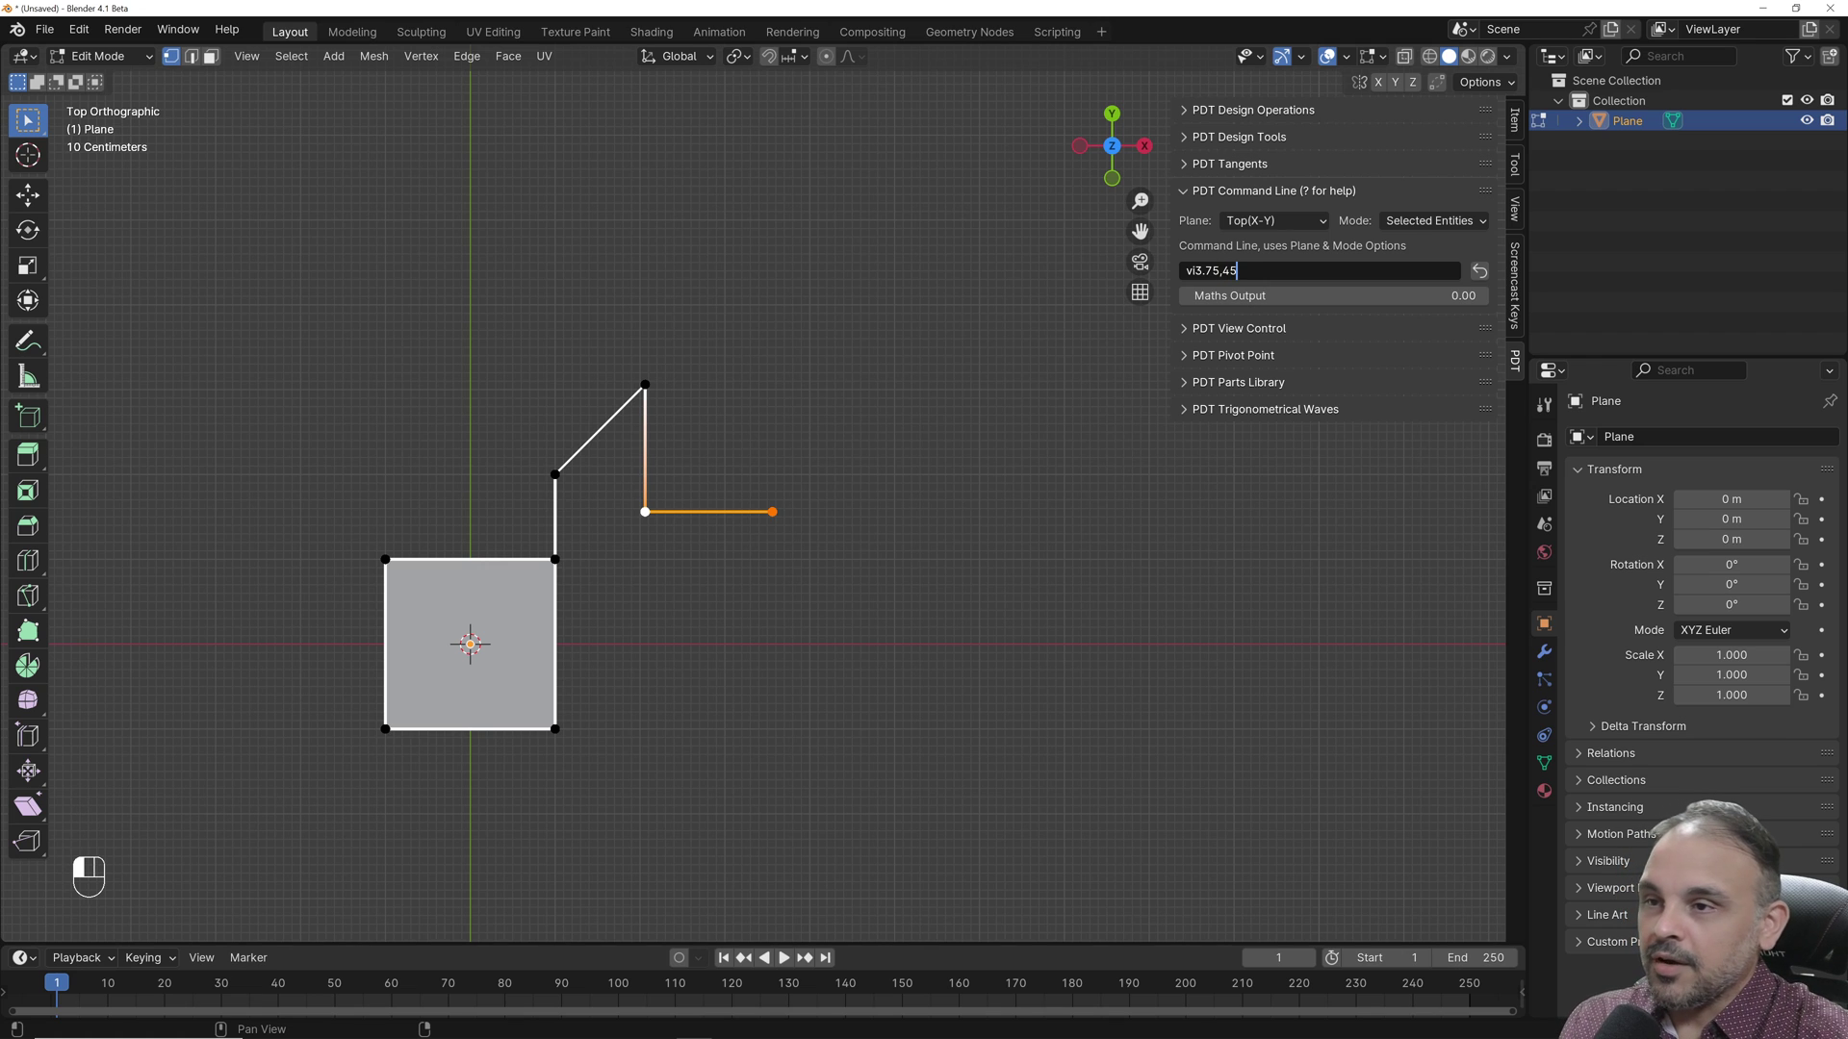
pyautogui.press('Return')
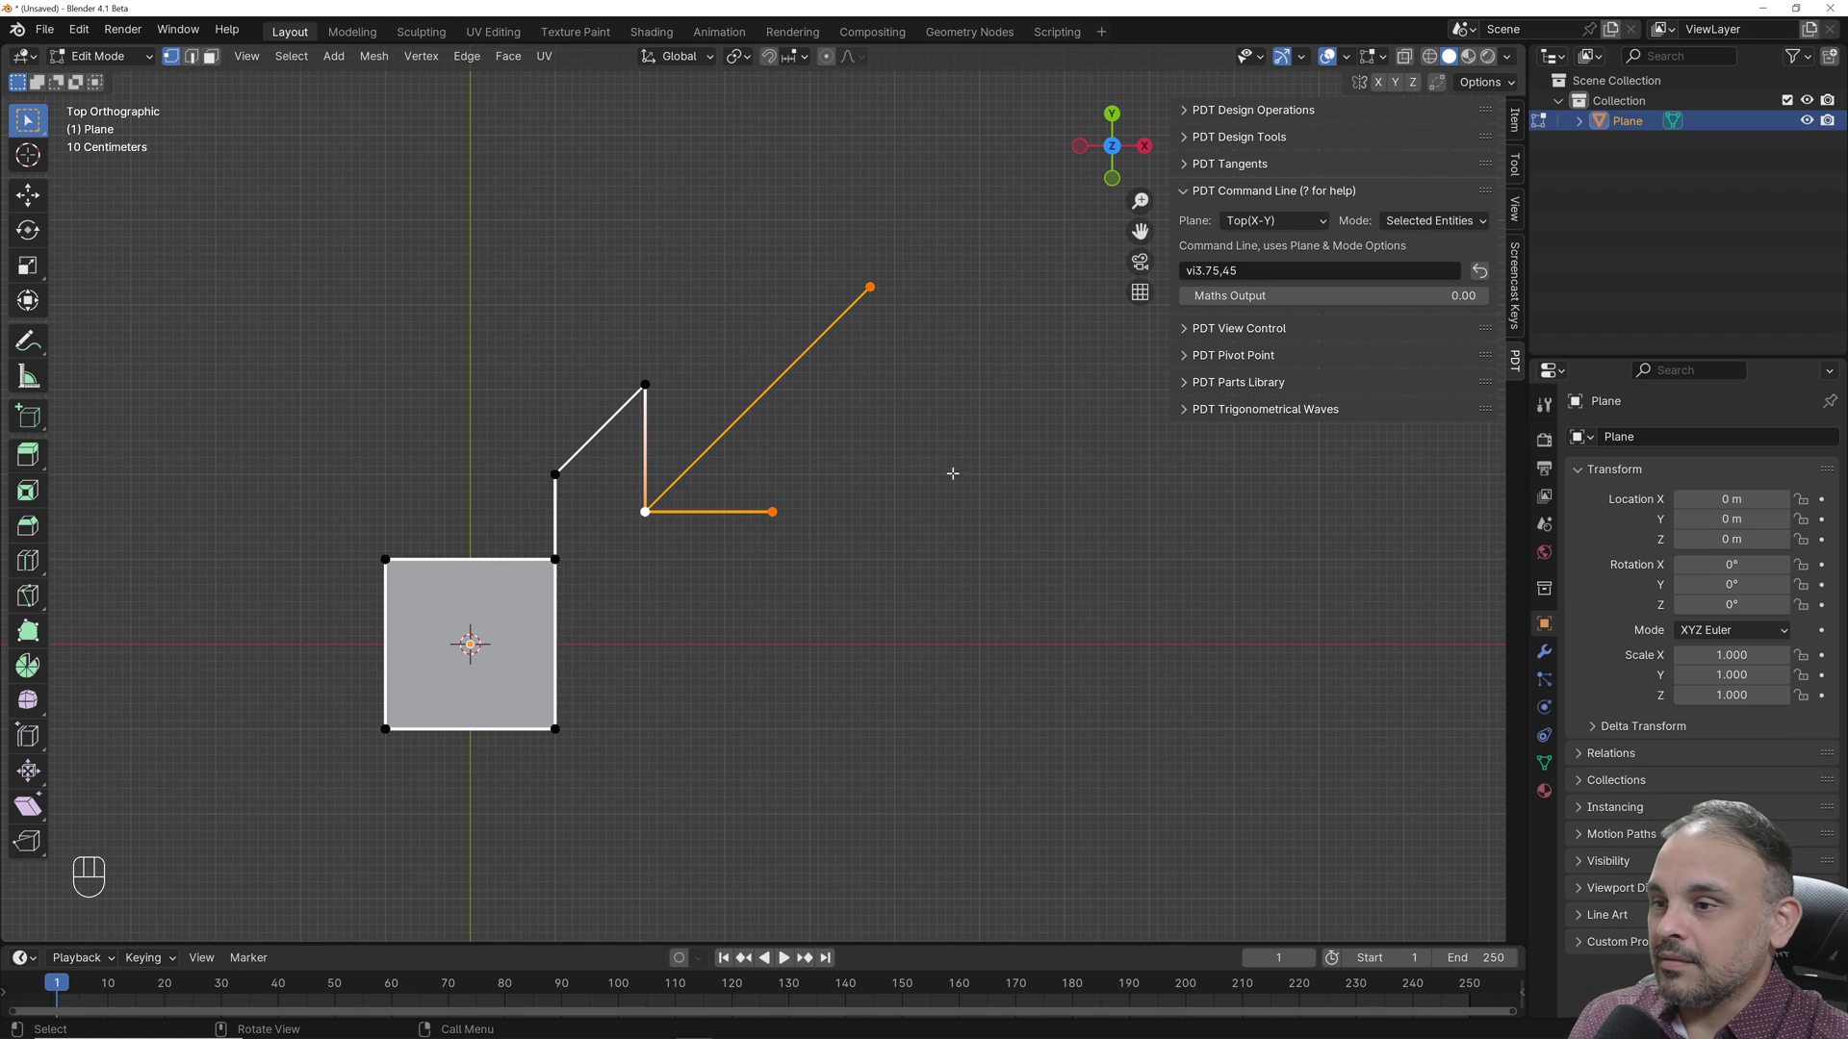
pyautogui.click(779, 512)
pyautogui.click(1241, 271)
pyautogui.click(1241, 271)
pyautogui.press('Return')
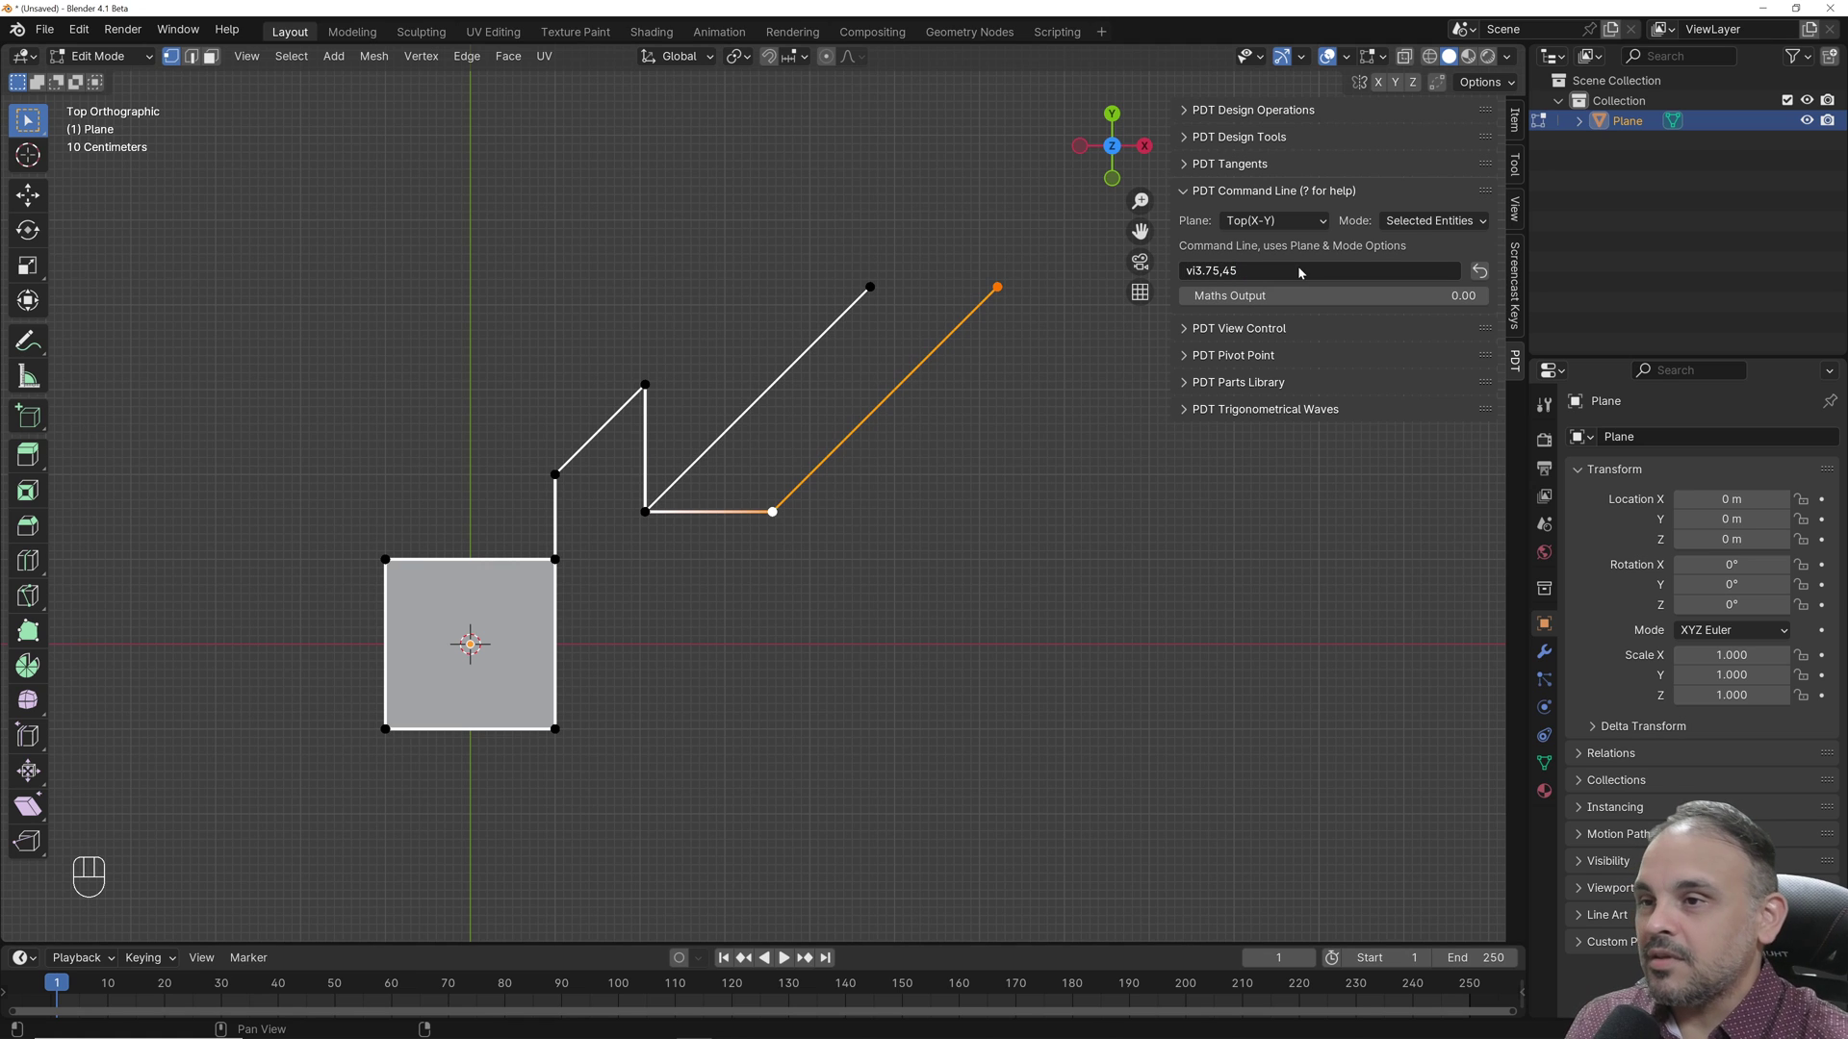
# - Delete the misplaced diagonal's end vertex, then select the remaining diagonal's end
pyautogui.click(871, 287)
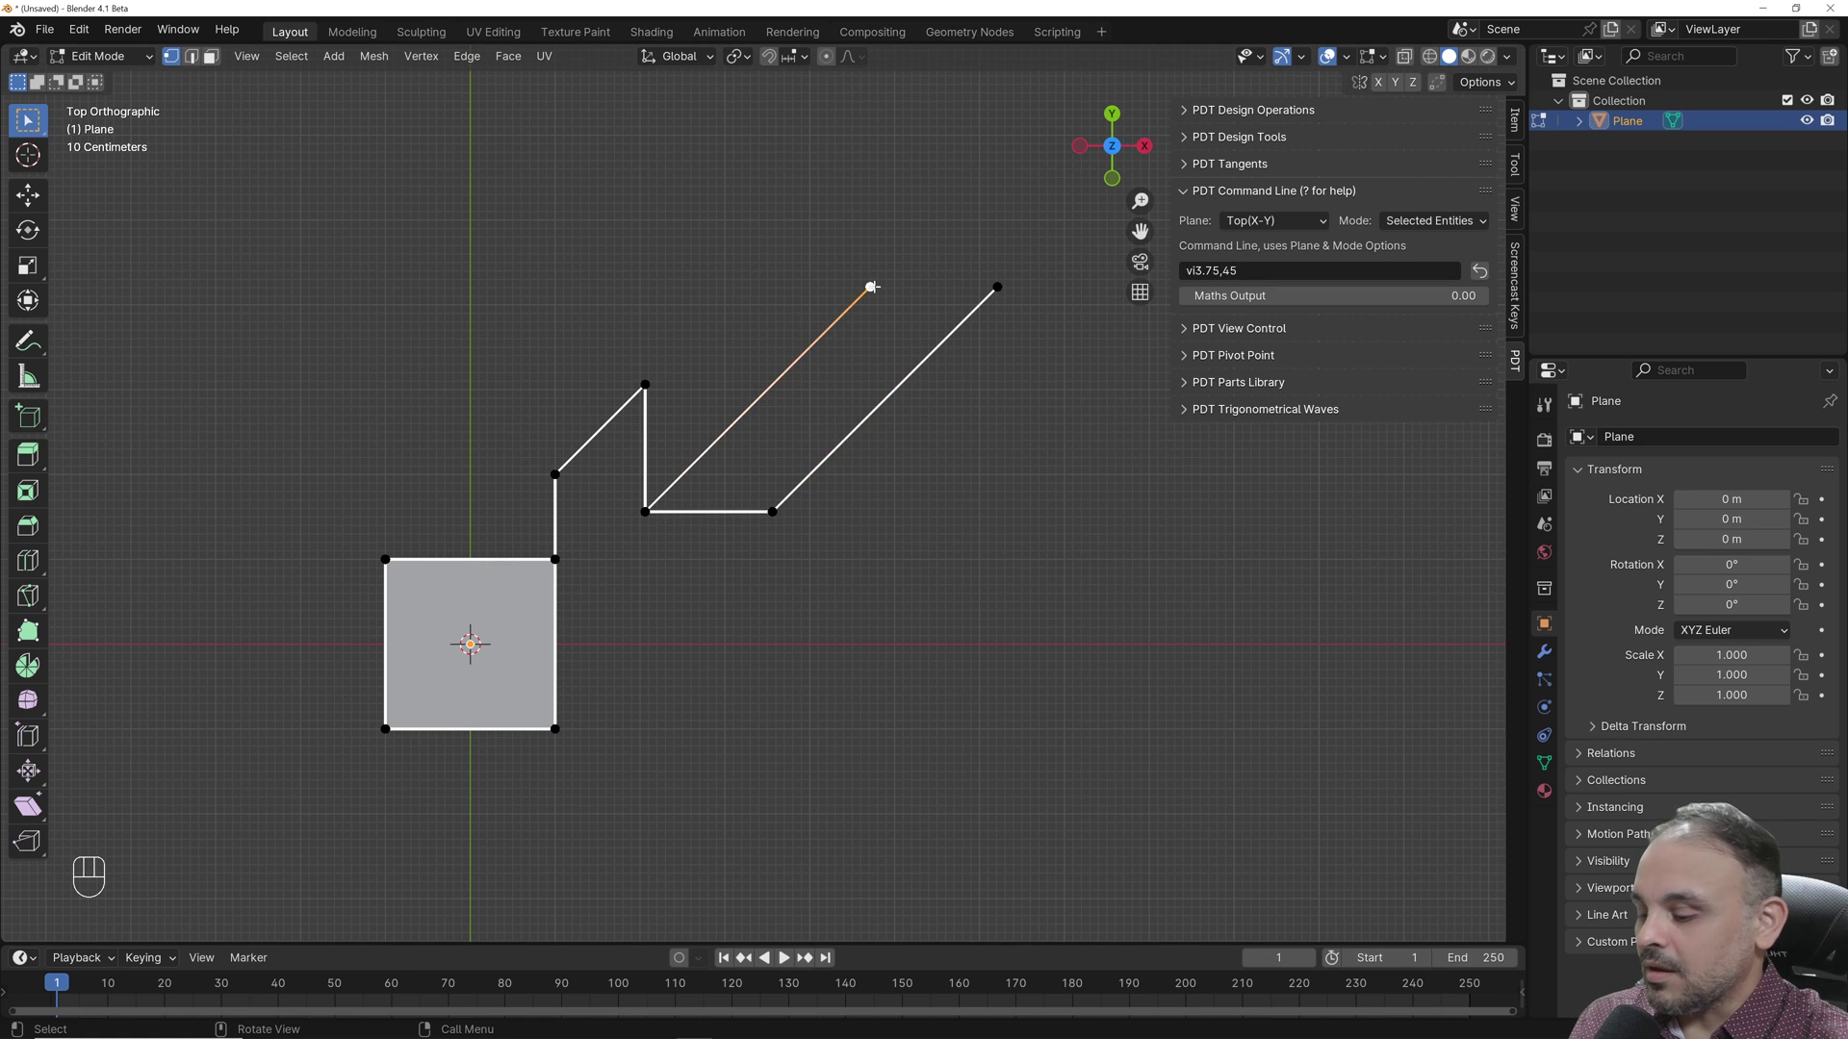
pyautogui.press('x')
pyautogui.click(871, 286)
pyautogui.click(997, 287)
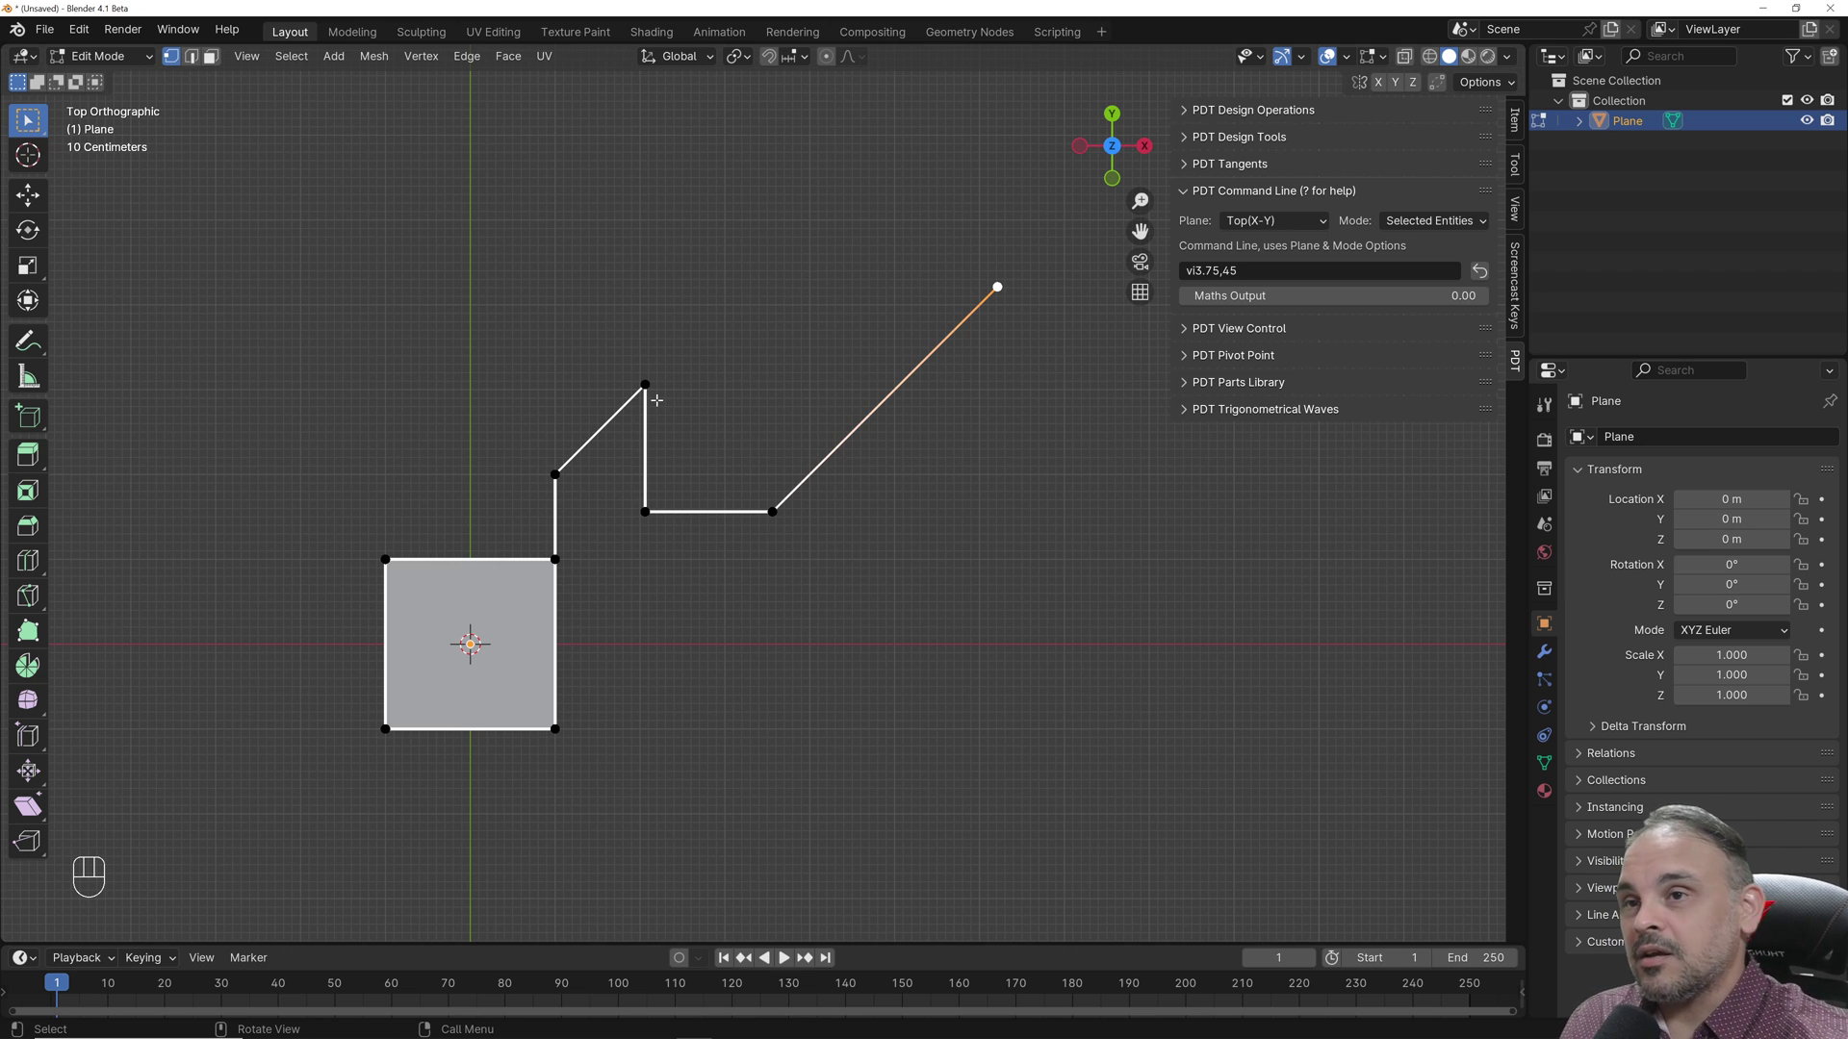
pyautogui.click(1244, 269)
pyautogui.press('Left')
pyautogui.press('Left')
pyautogui.press('Left')
pyautogui.press('Left')
pyautogui.press('Left')
pyautogui.press('Left')
pyautogui.press('Left')
pyautogui.press('Left')
pyautogui.press('Left')
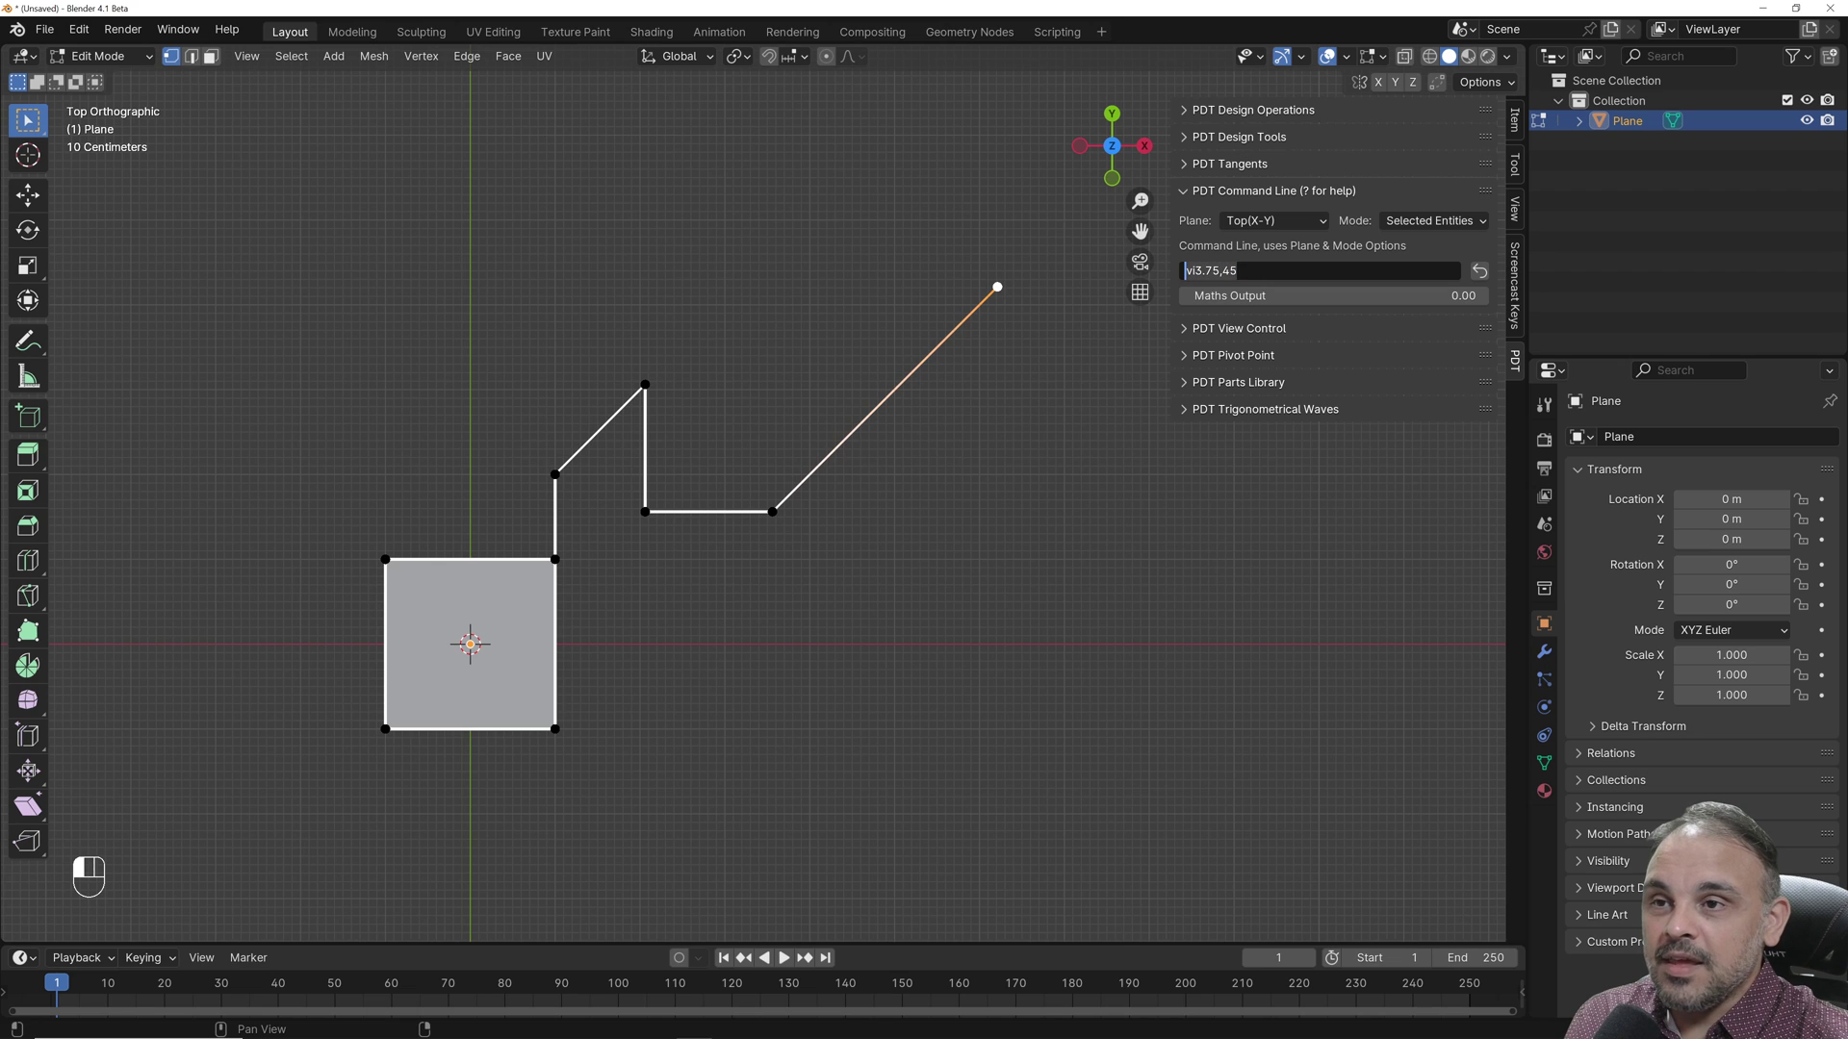